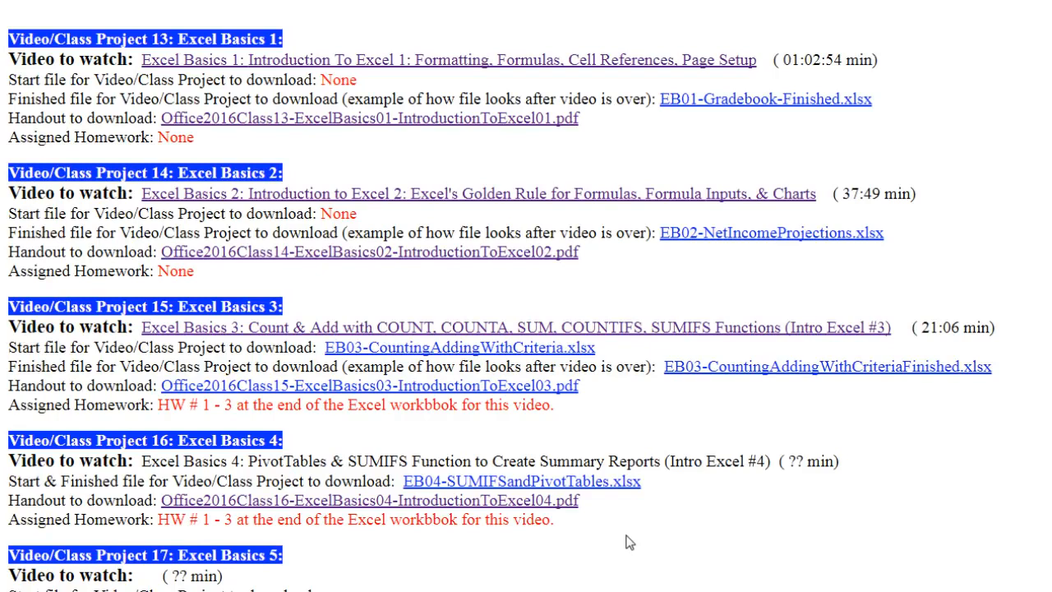
Open the Office2016Class16-ExcelBasics04 PDF handout and examine the Data Analysis definition under "What Excel can do"
click(510, 506)
scroll(428, 339, down, 10)
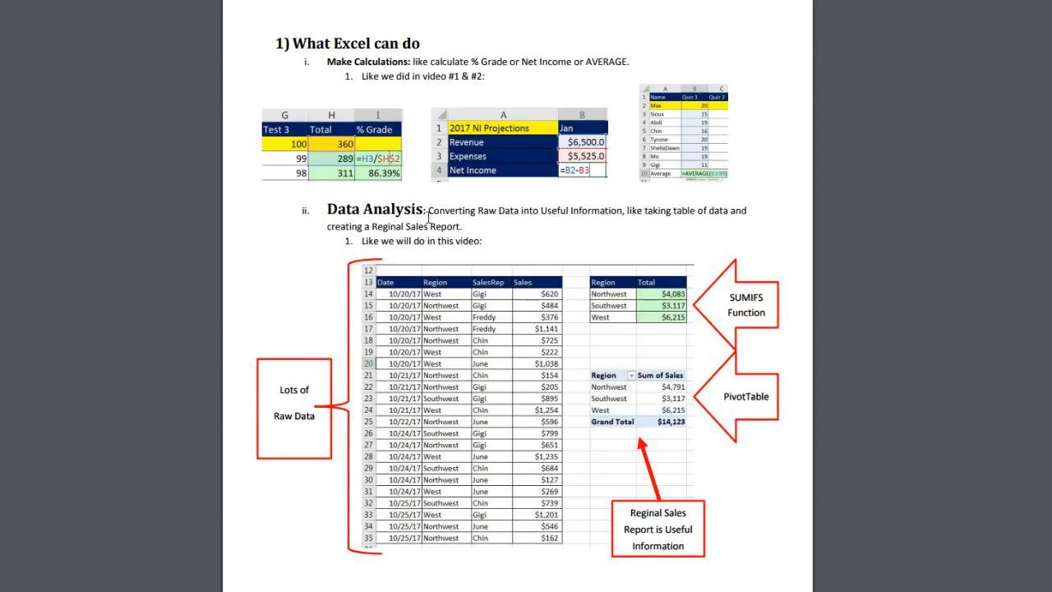
drag(430, 210, 616, 205)
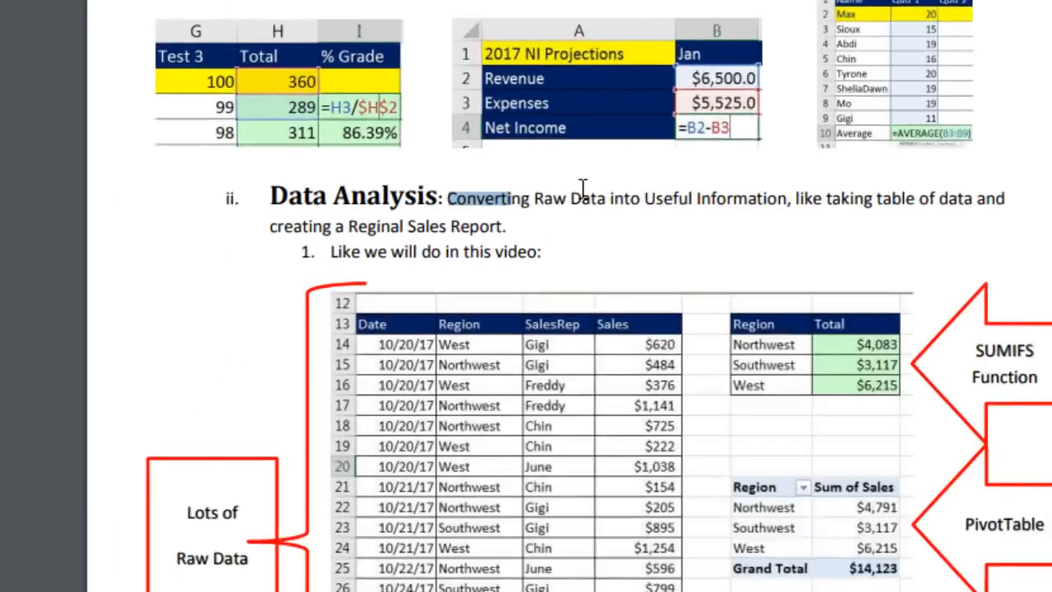
drag(1030, 160, 1042, 179)
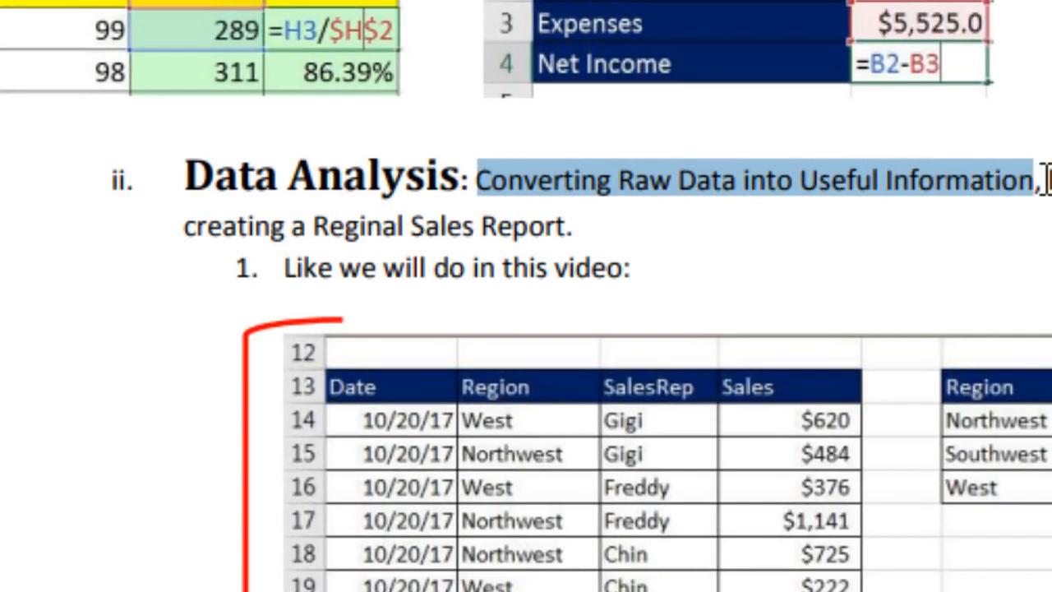
click(1042, 179)
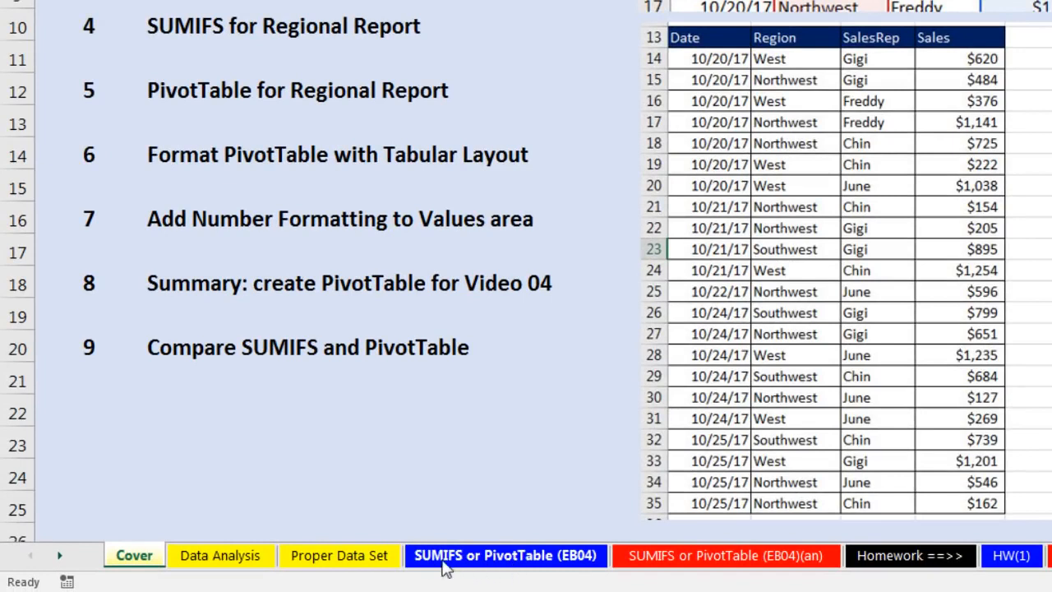
Switch to the EB04 workbook and view the "SUMIFS or PivotTable (EB04)", "Data Analysis" and "Proper Data Set" sheets
click(519, 566)
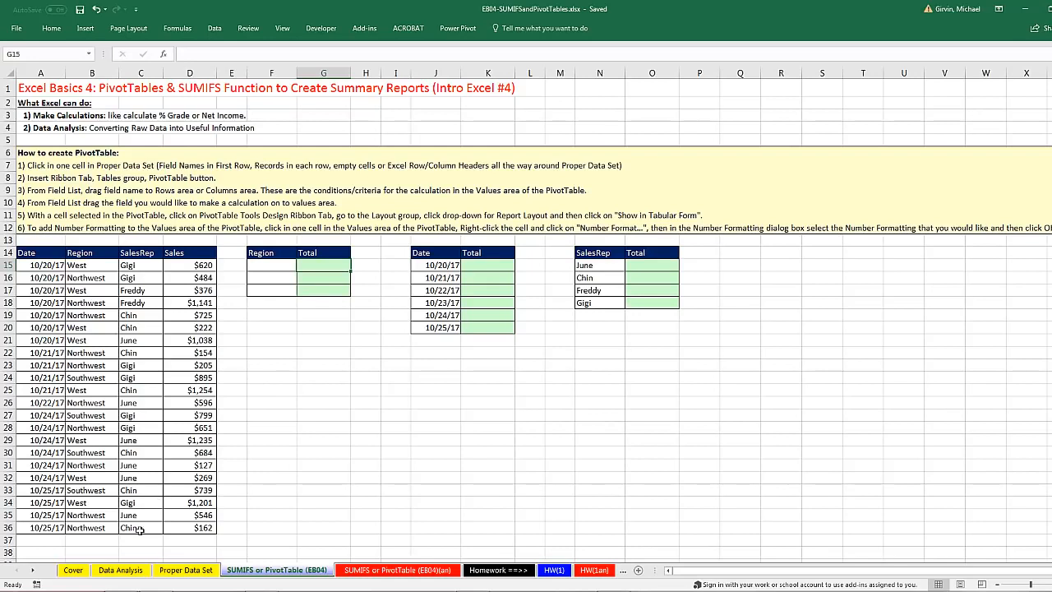
click(124, 572)
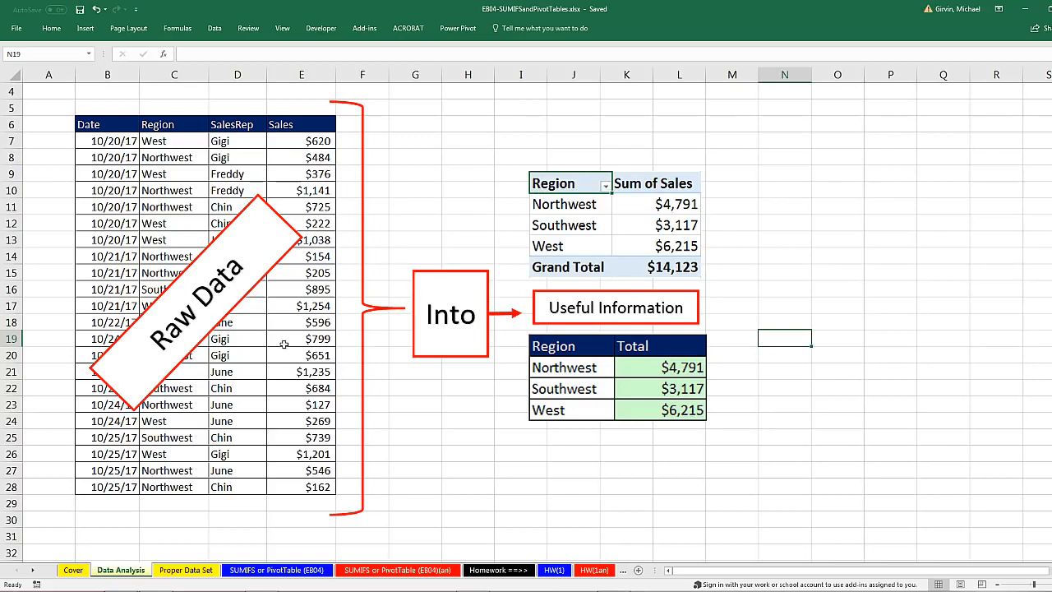
click(186, 570)
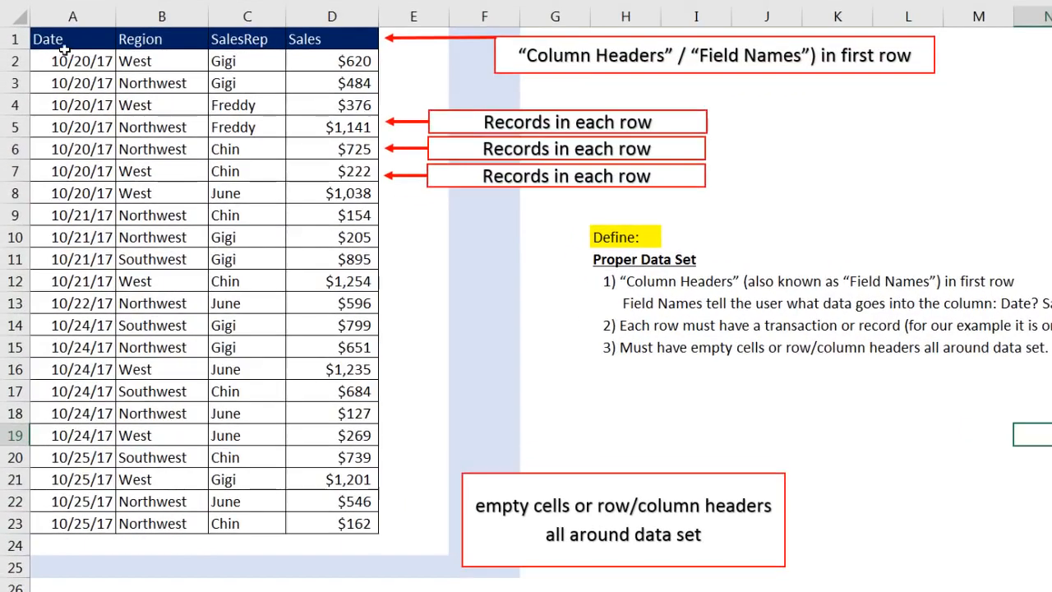
Examine the field names Date, Region, SalesRep and Sales in the first row of the data set
click(61, 41)
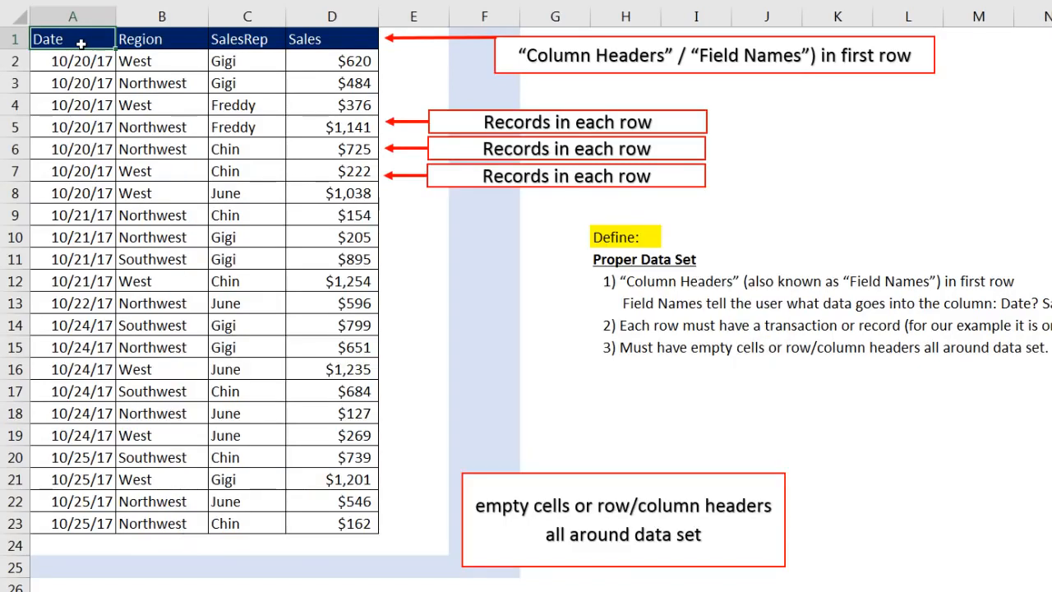
click(146, 40)
click(264, 41)
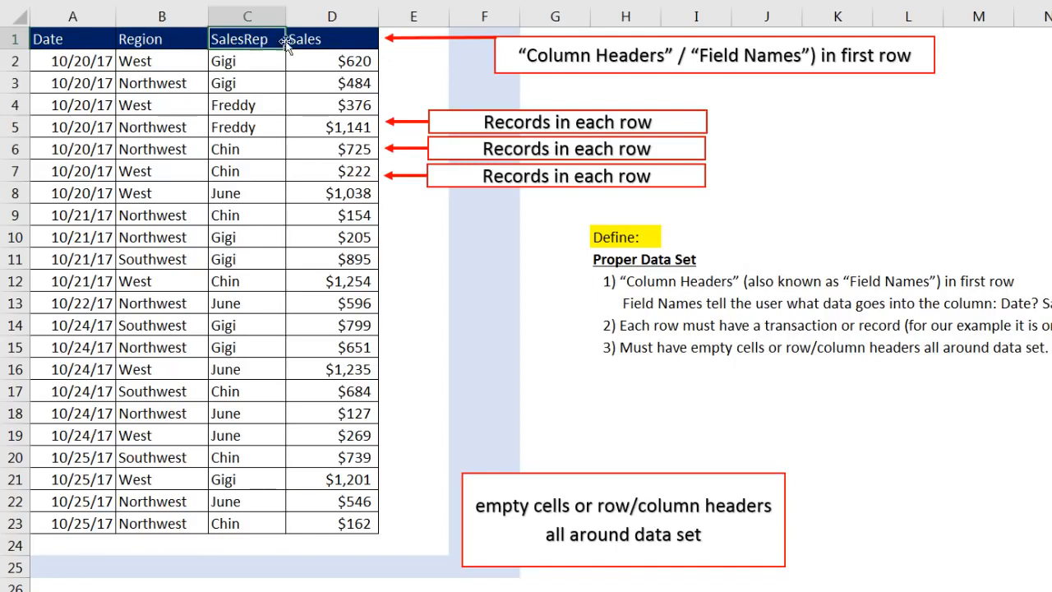
click(294, 40)
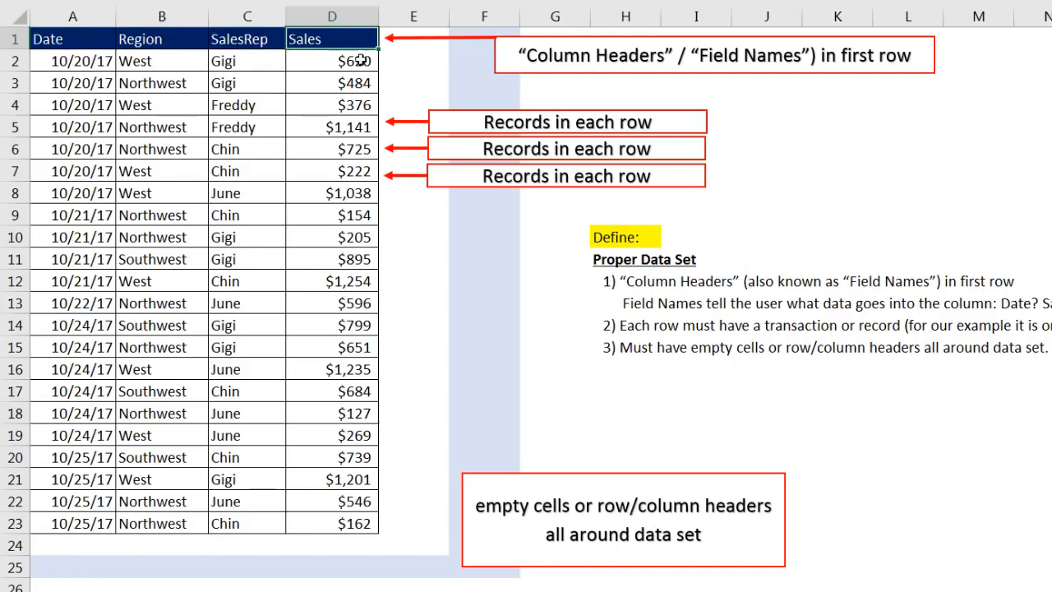
click(179, 43)
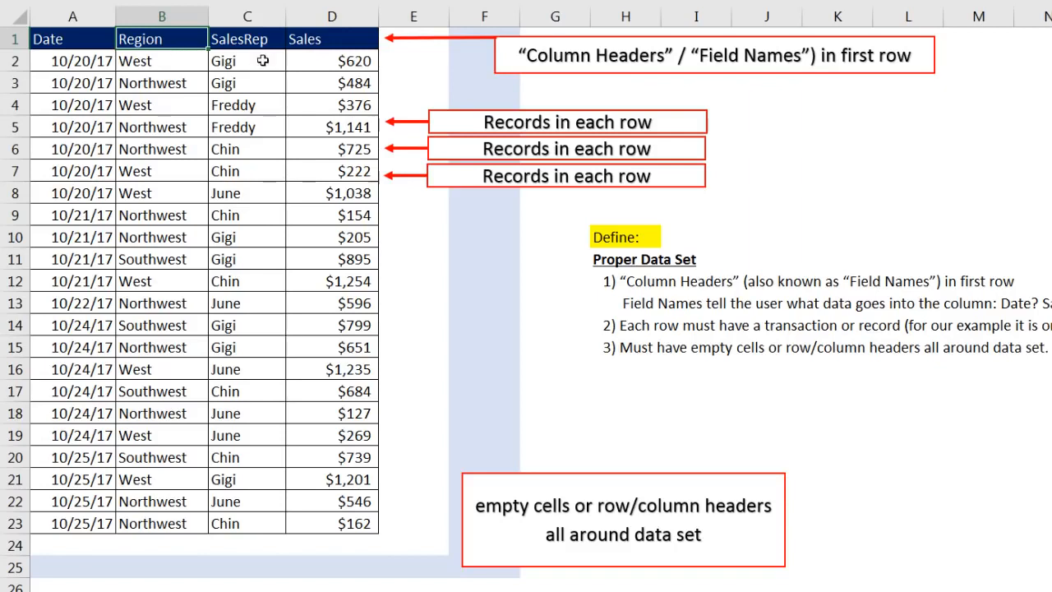
Examine the records in rows 2 and 3, going through each field of row 3
drag(60, 64, 314, 54)
drag(64, 83, 336, 80)
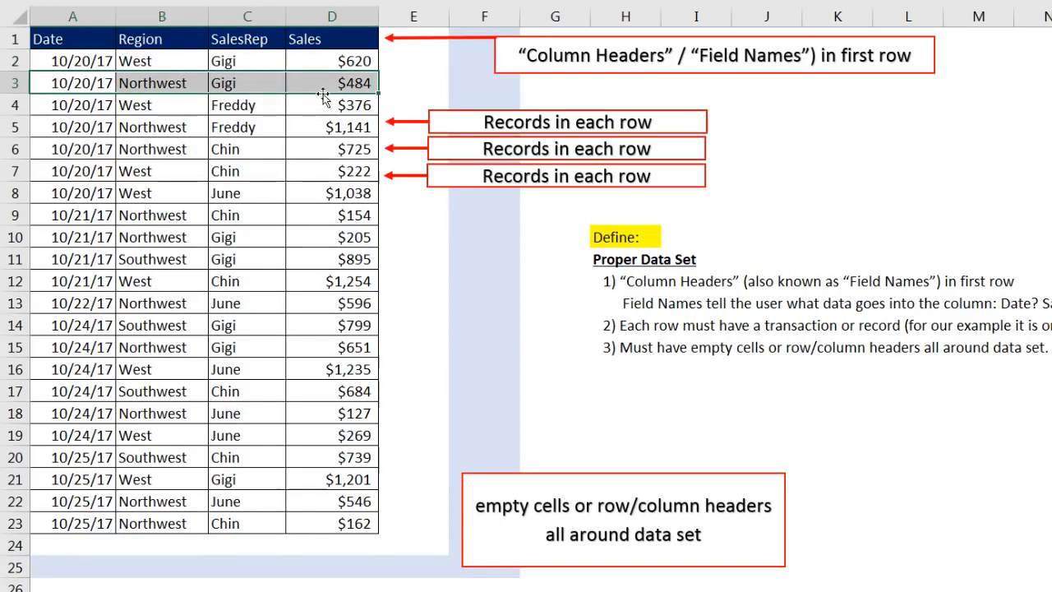
click(75, 82)
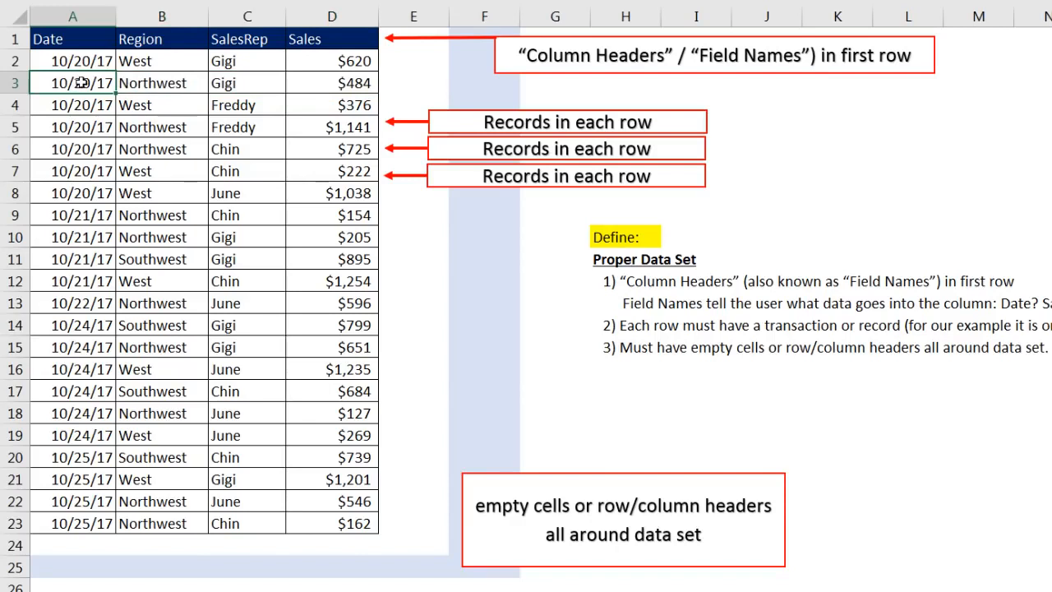
click(177, 85)
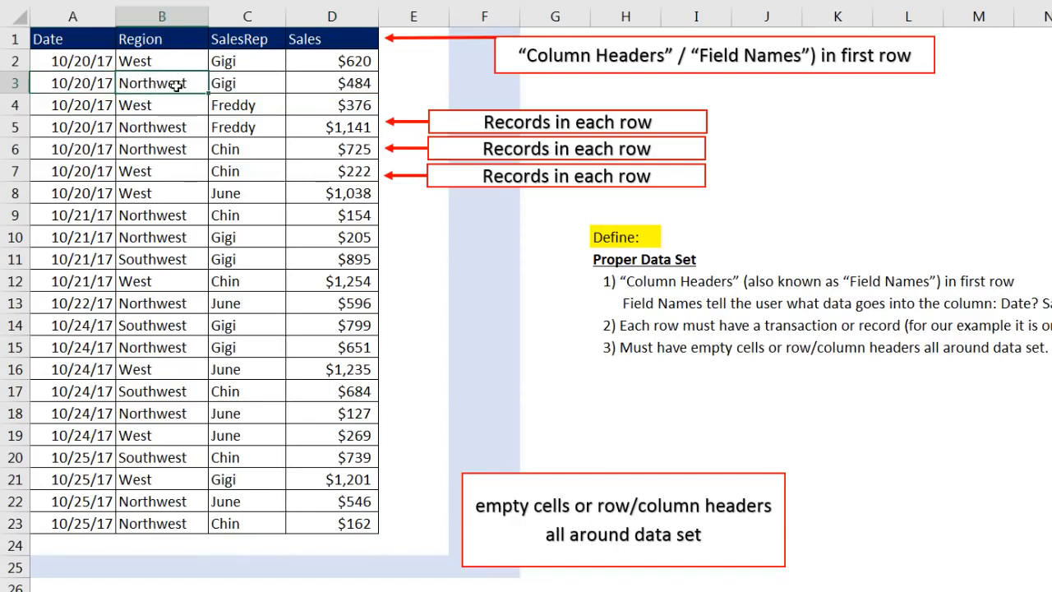
click(251, 86)
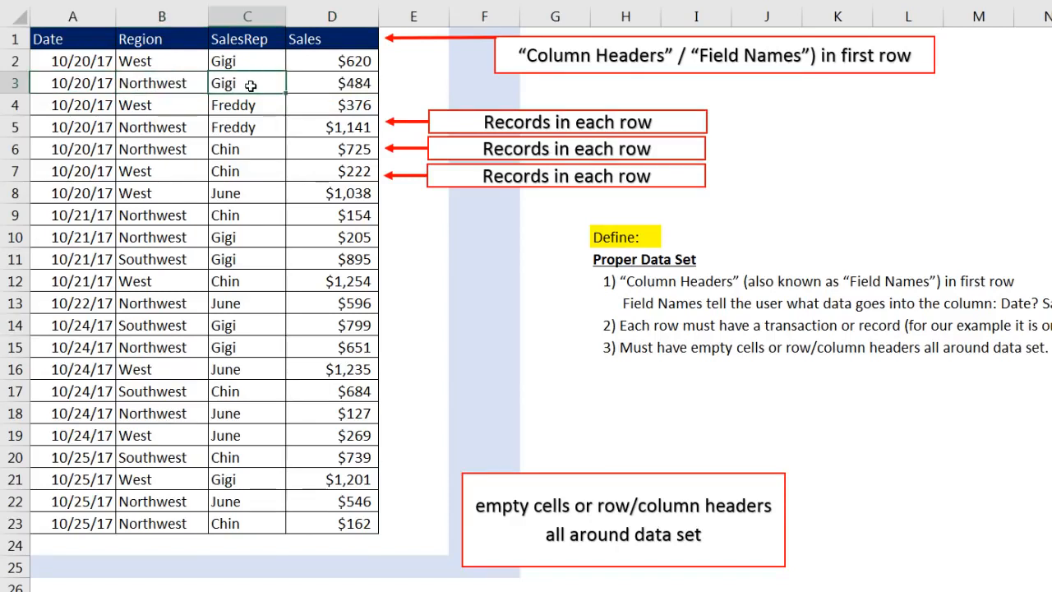
click(315, 84)
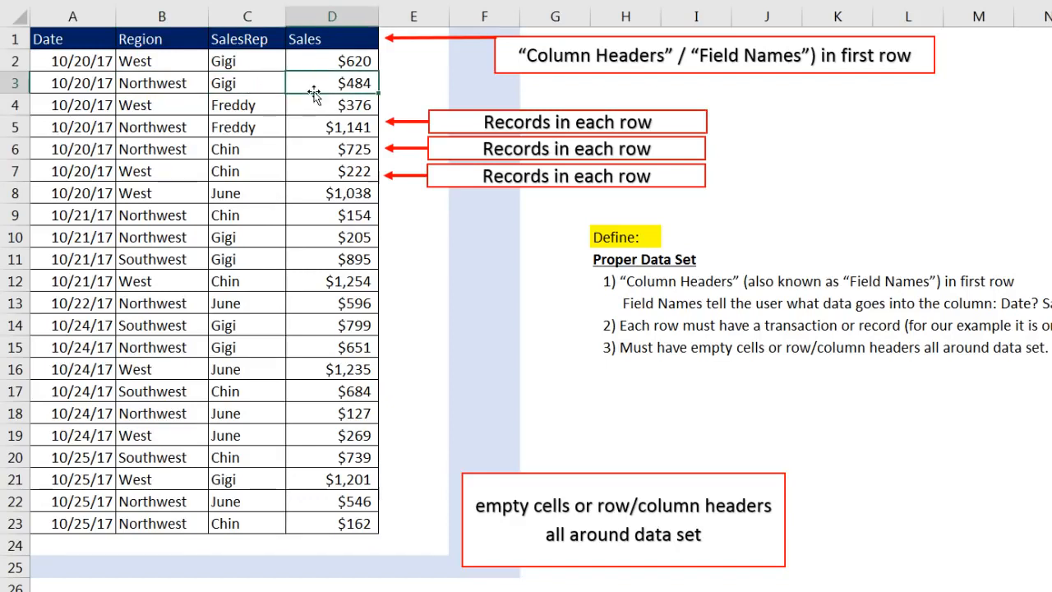
Examine the records in rows 4 to 7 of the data set one by one
drag(93, 107, 318, 100)
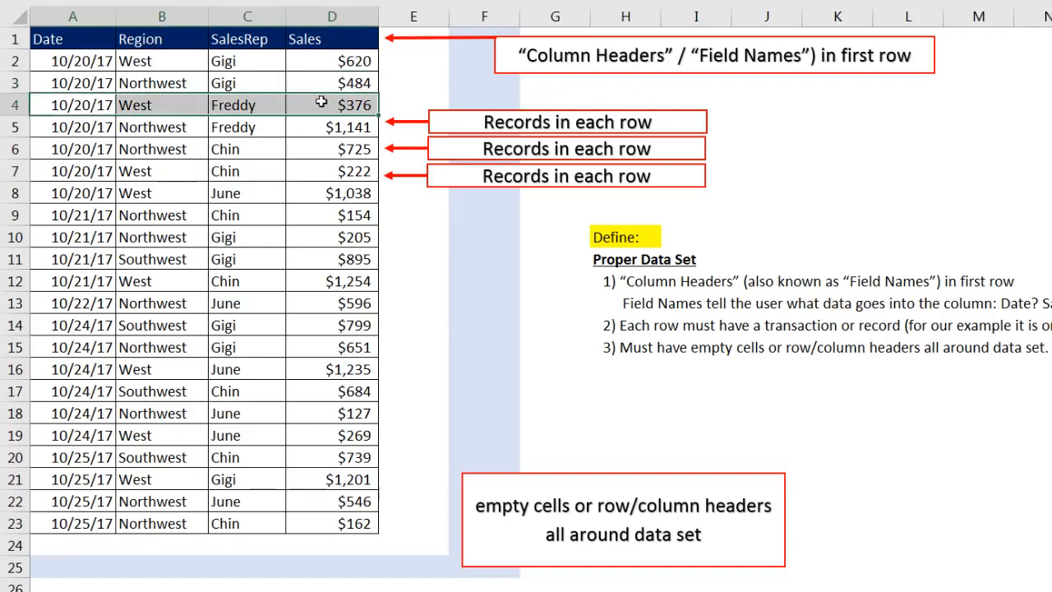
drag(96, 127, 331, 121)
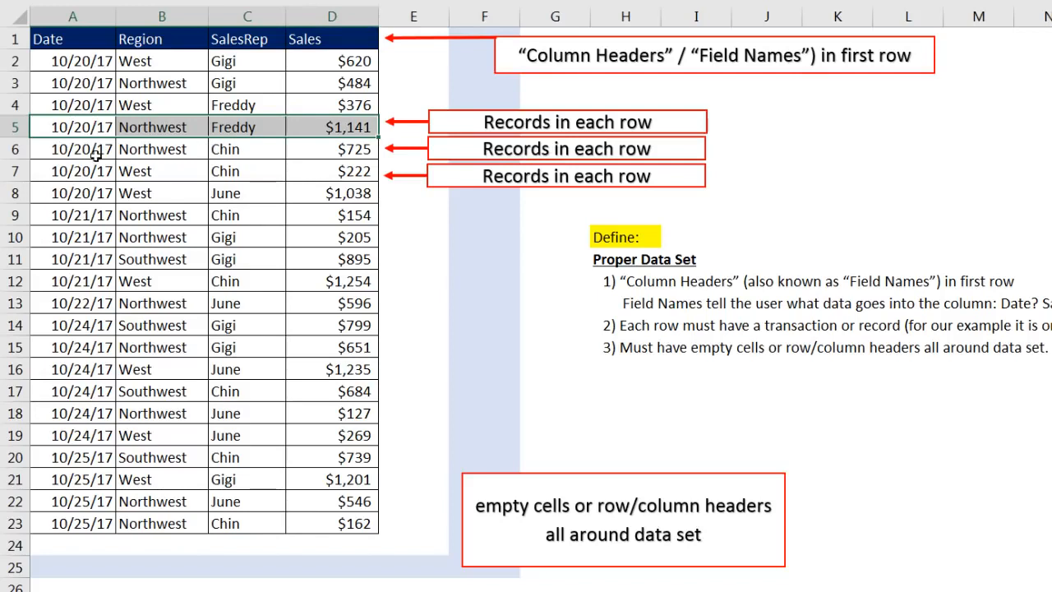
drag(76, 148, 313, 153)
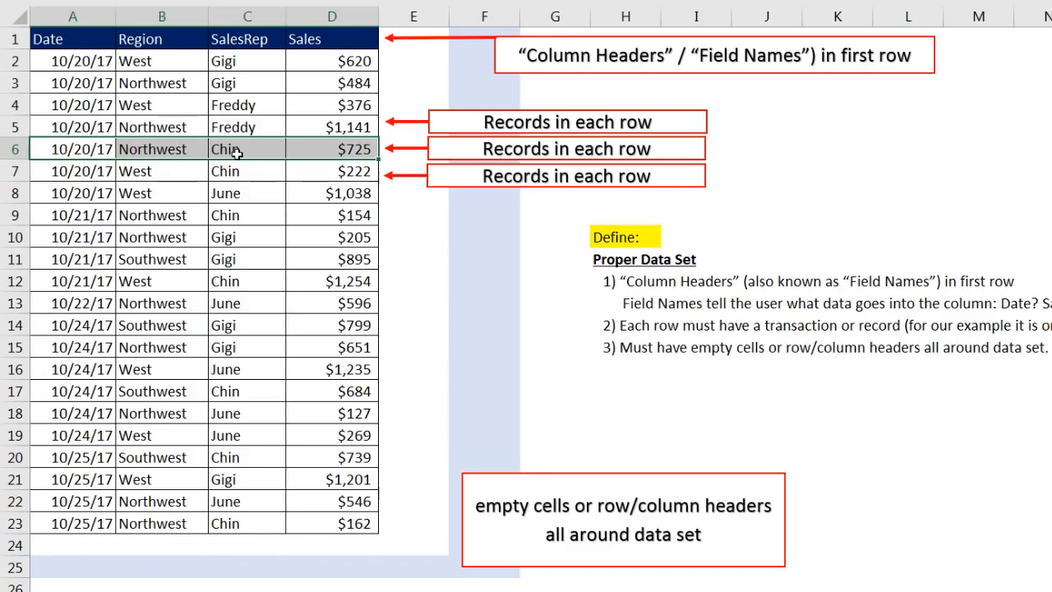
click(110, 171)
drag(110, 171, 320, 171)
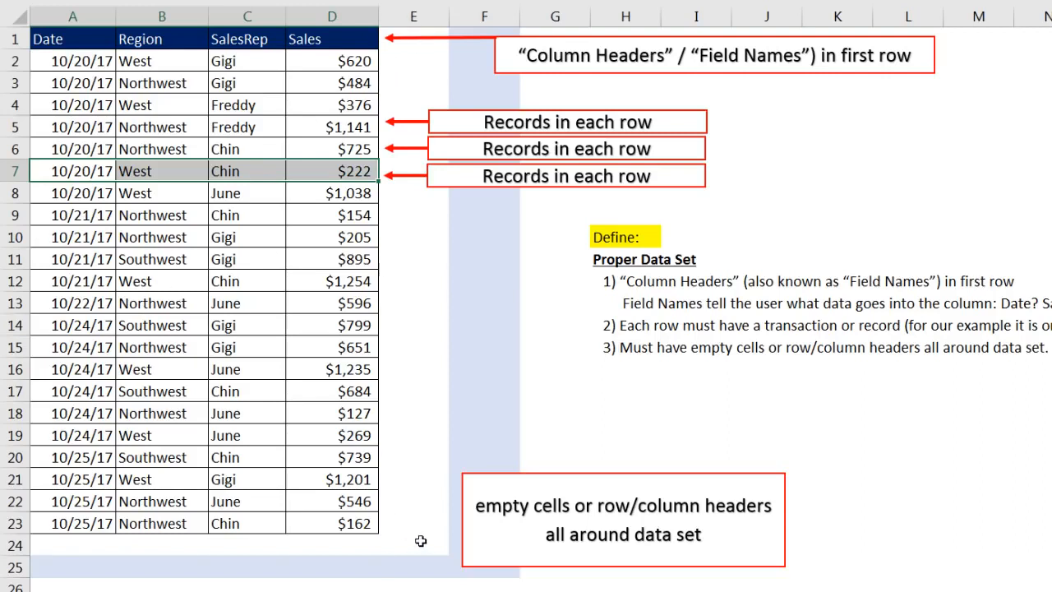
Highlight the empty cells bordering the data set in column E and row 24
drag(416, 547, 413, 23)
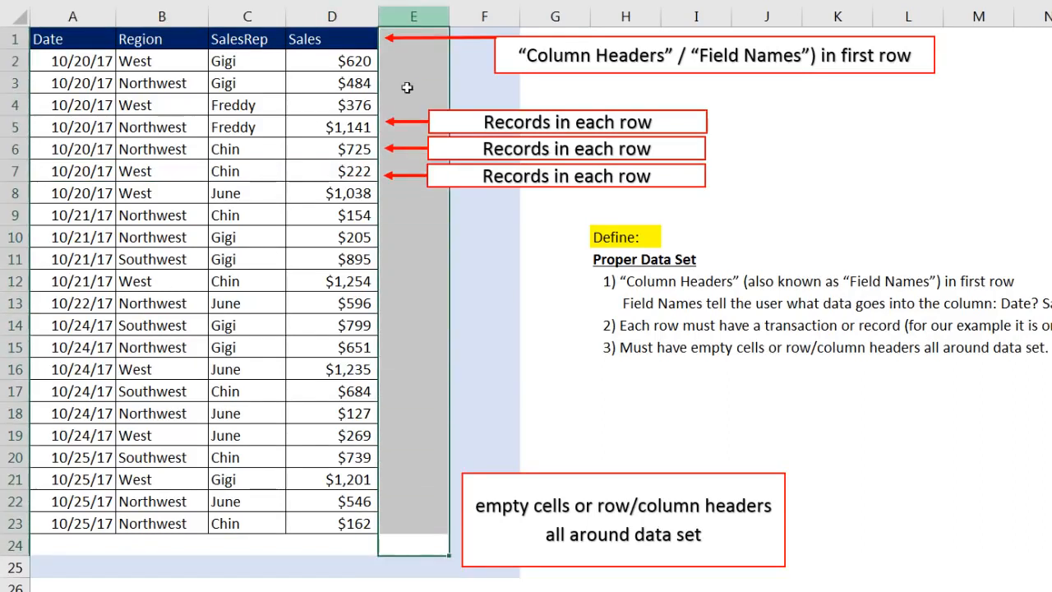
drag(363, 544, 48, 544)
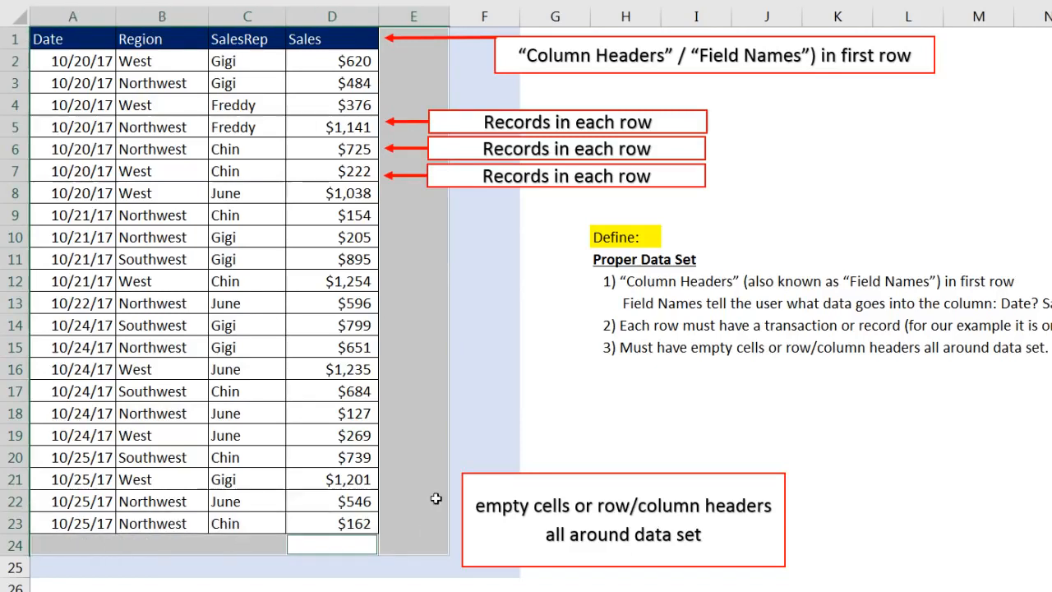
click(400, 321)
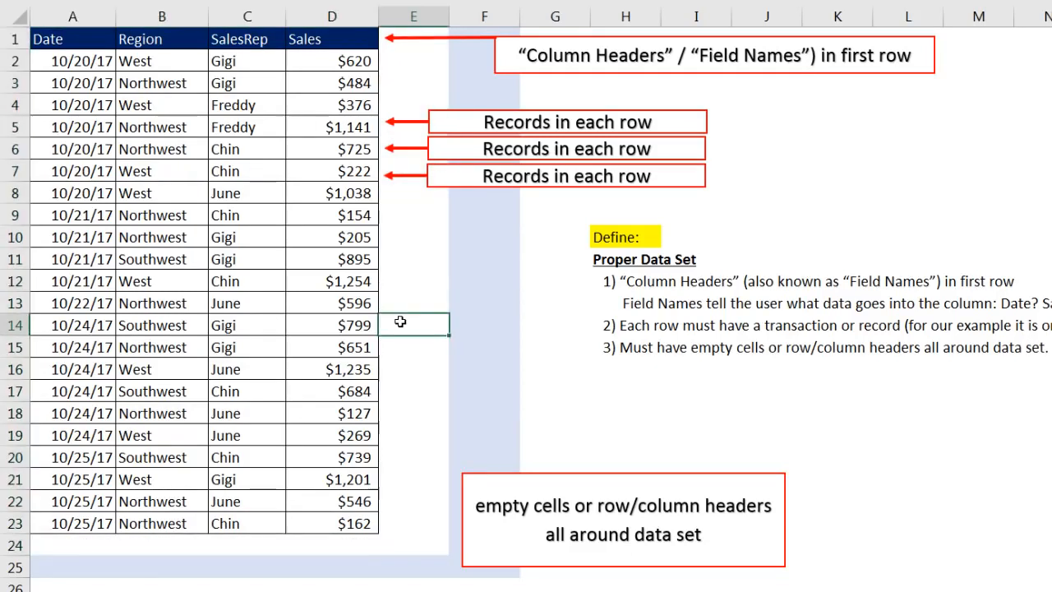
text(Note:)
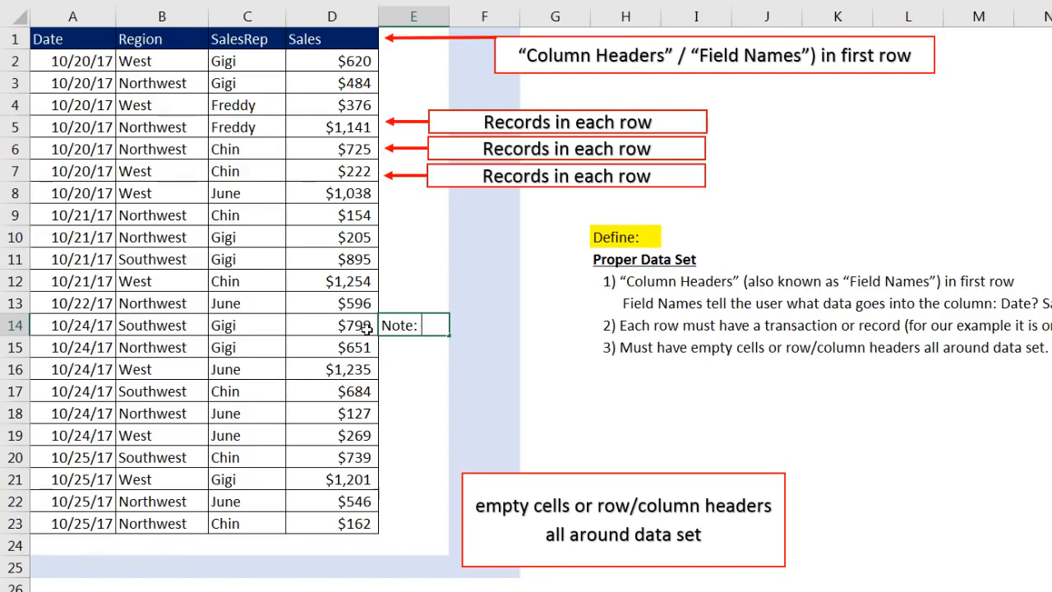
key(Escape)
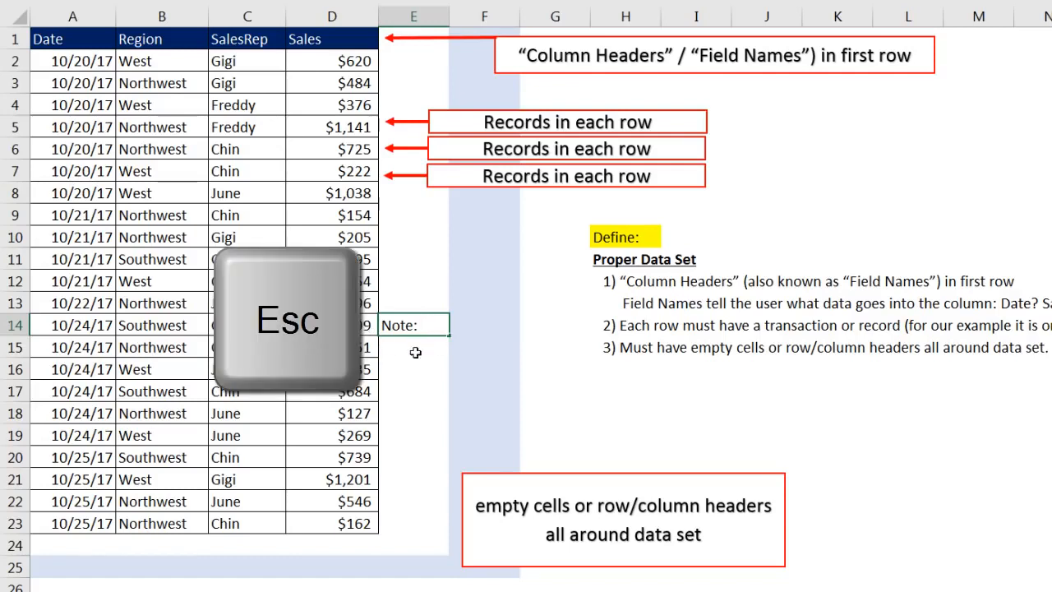
Highlight part of the empty border once more, from E11 down to row 24 and across to column C
drag(406, 258, 211, 550)
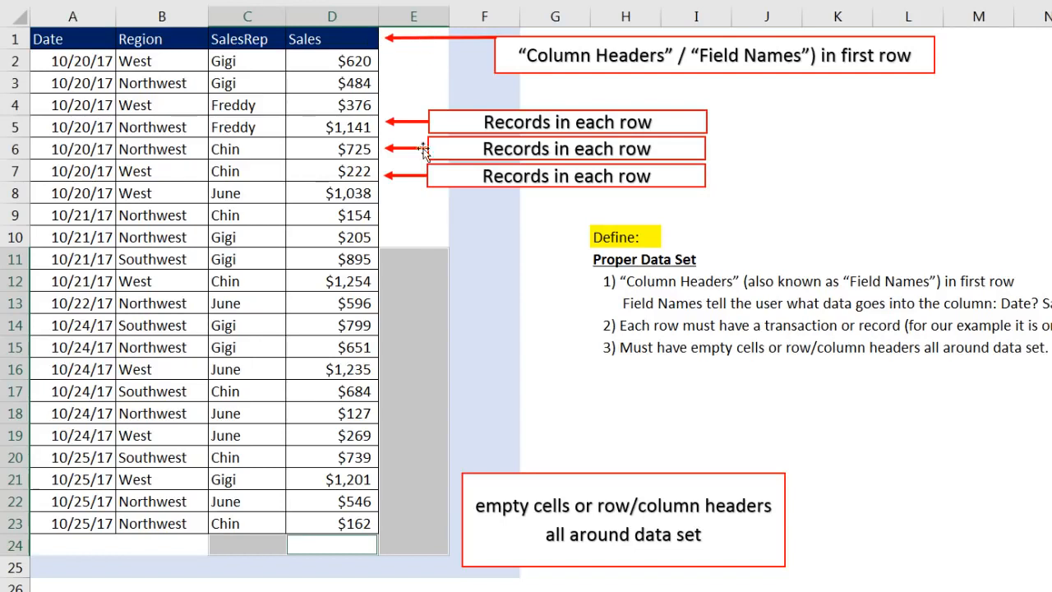
click(481, 584)
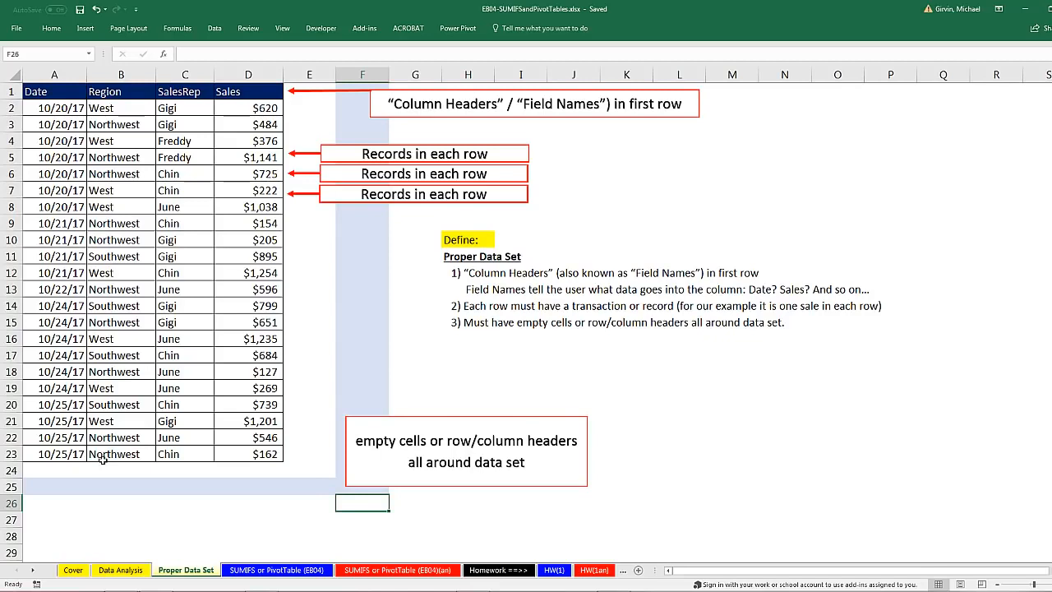
Go to the "SUMIFS or PivotTable (EB04)" sheet and check which regions occur in the Region column of the sales data
click(255, 570)
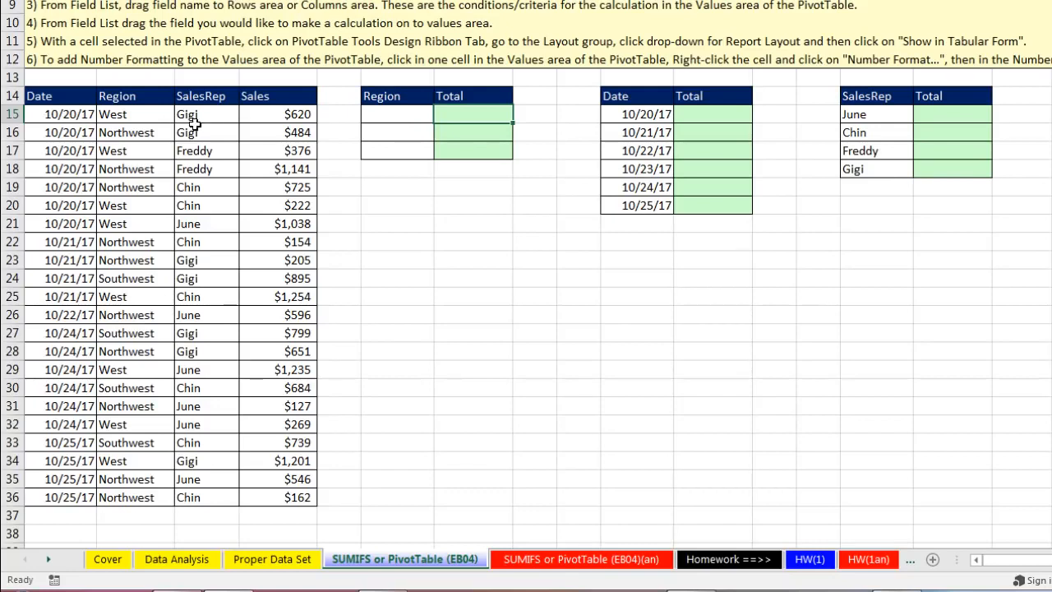
click(115, 129)
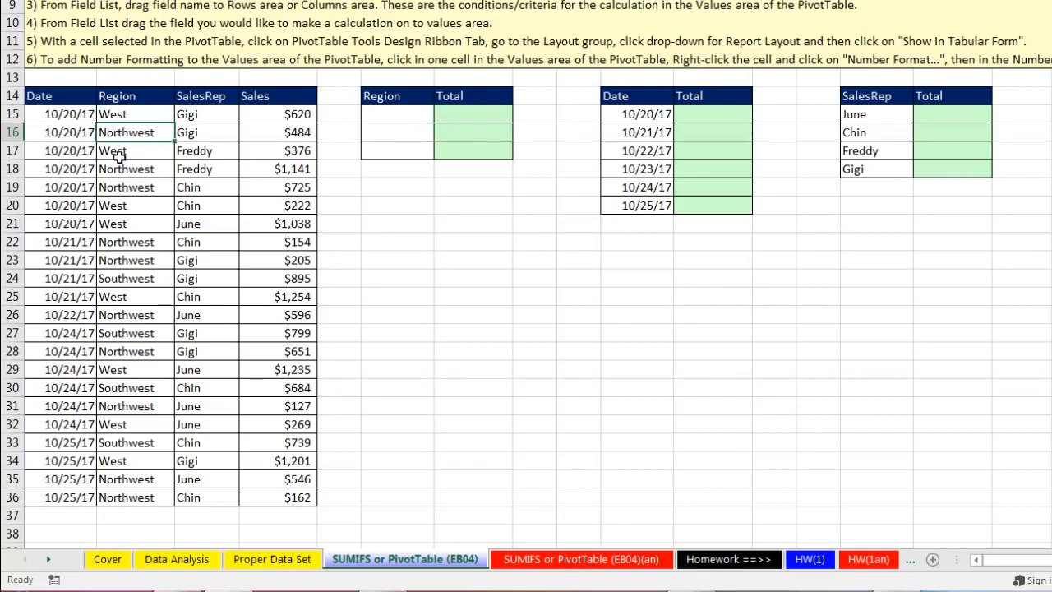
click(116, 153)
click(122, 170)
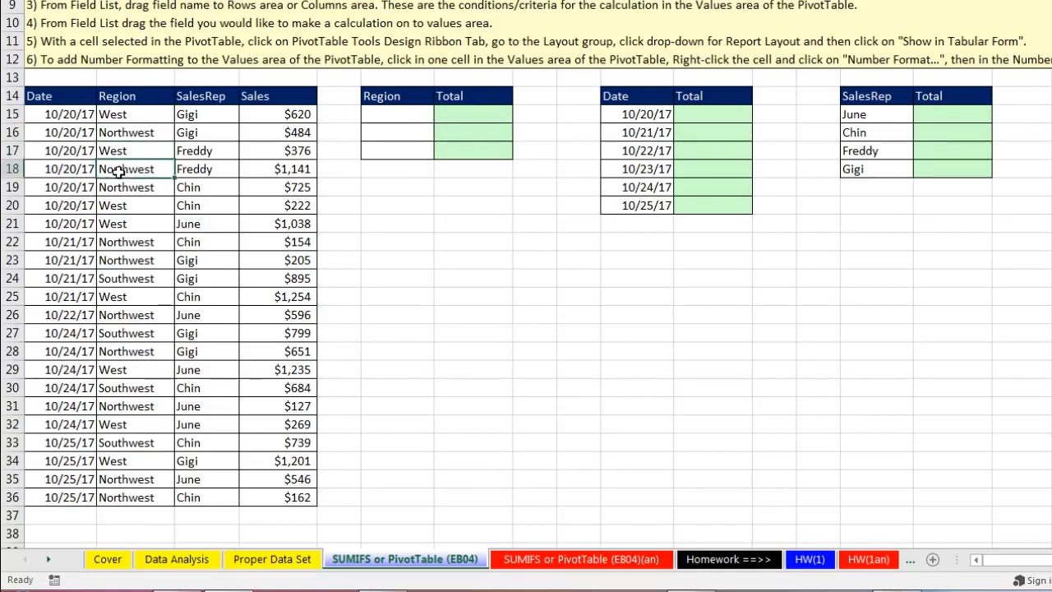
click(128, 208)
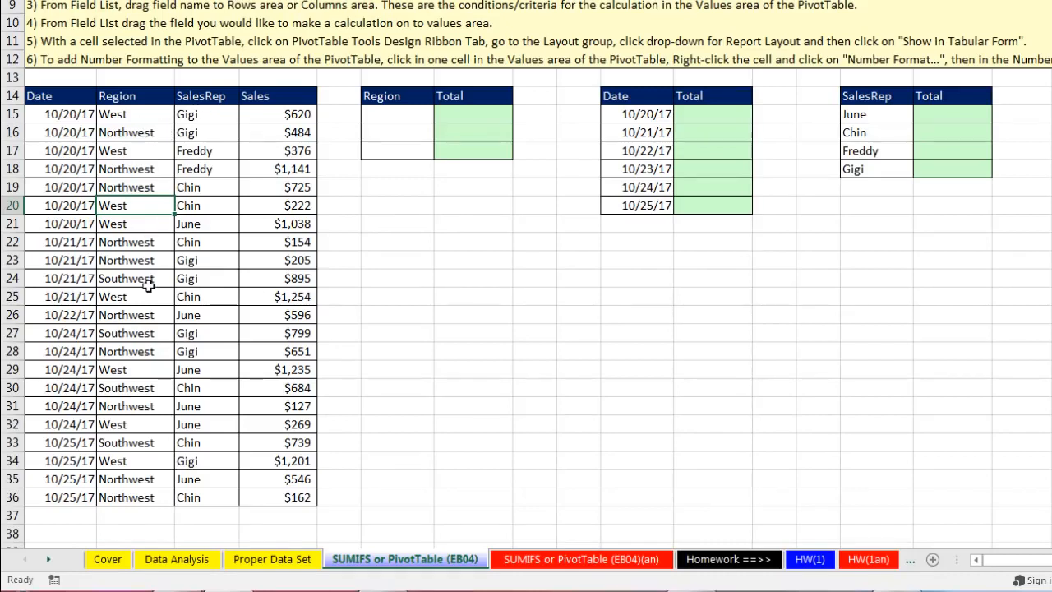
Enter the regions Northwest, Southwest and West in F15:F17 under the Region header of the summary table
click(385, 113)
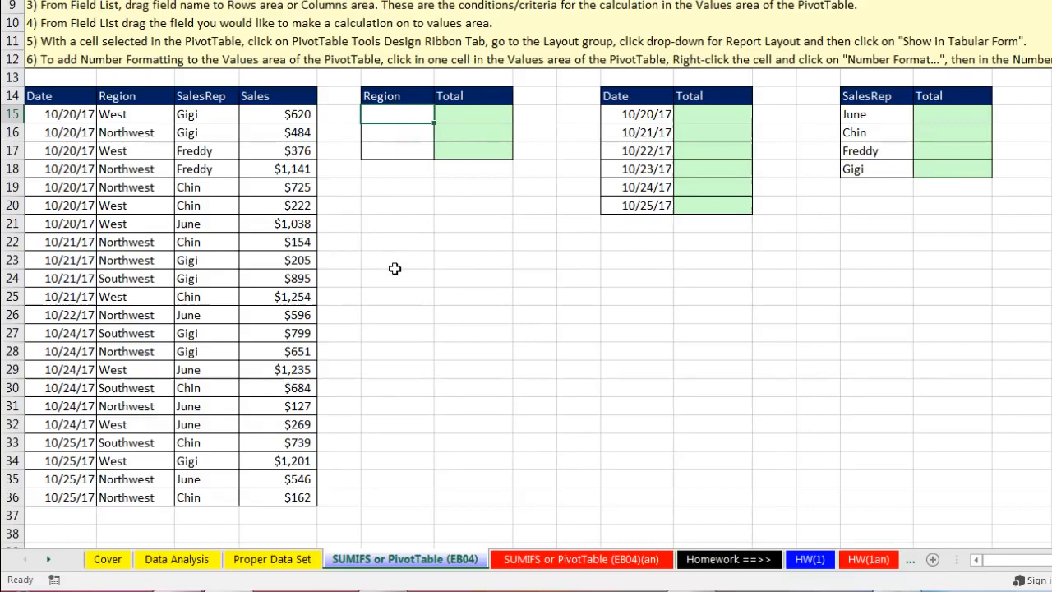
text(Northwest)
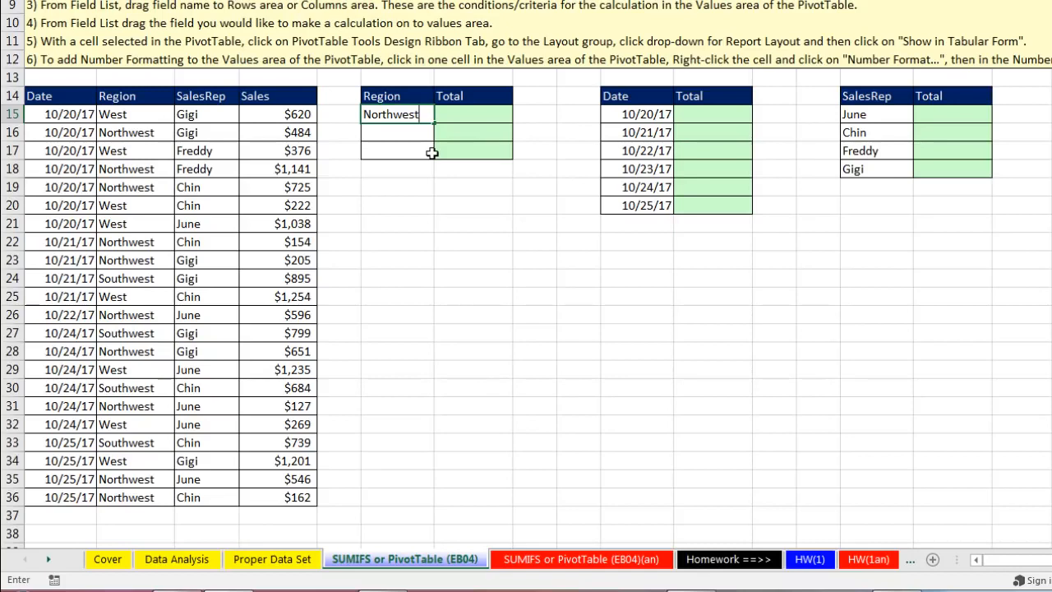
key(F2)
key(Return)
text(Southwest)
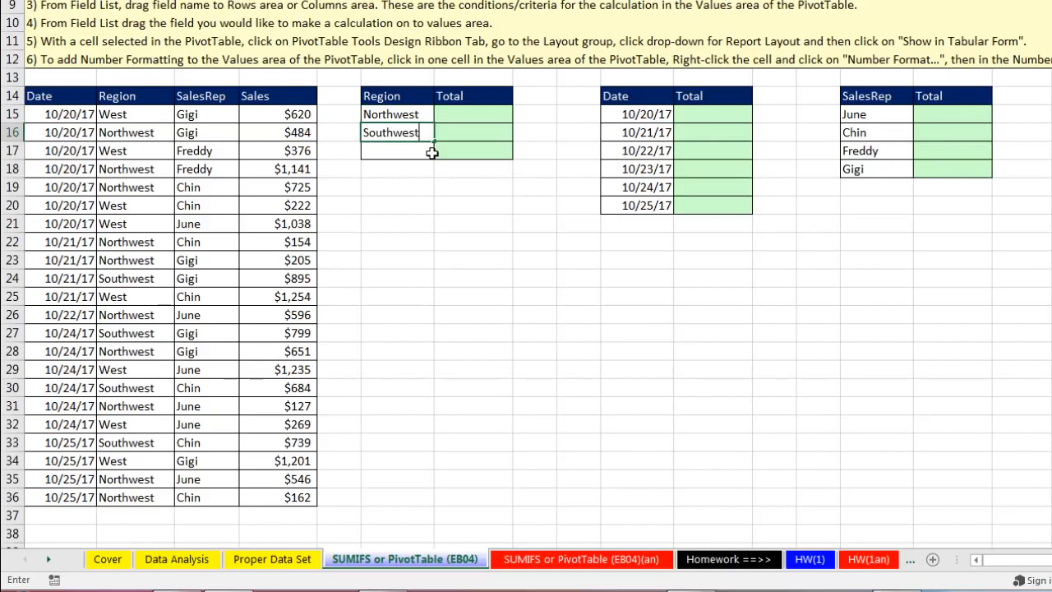
key(Return)
text(West)
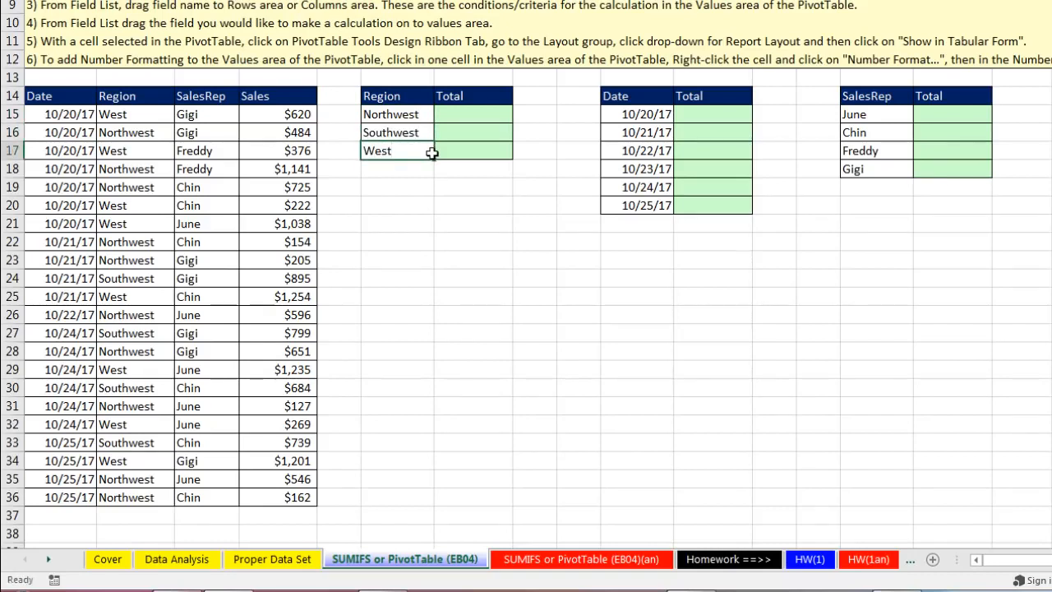
Finish the region list and change the header in G14 to Total Sales
key(Return)
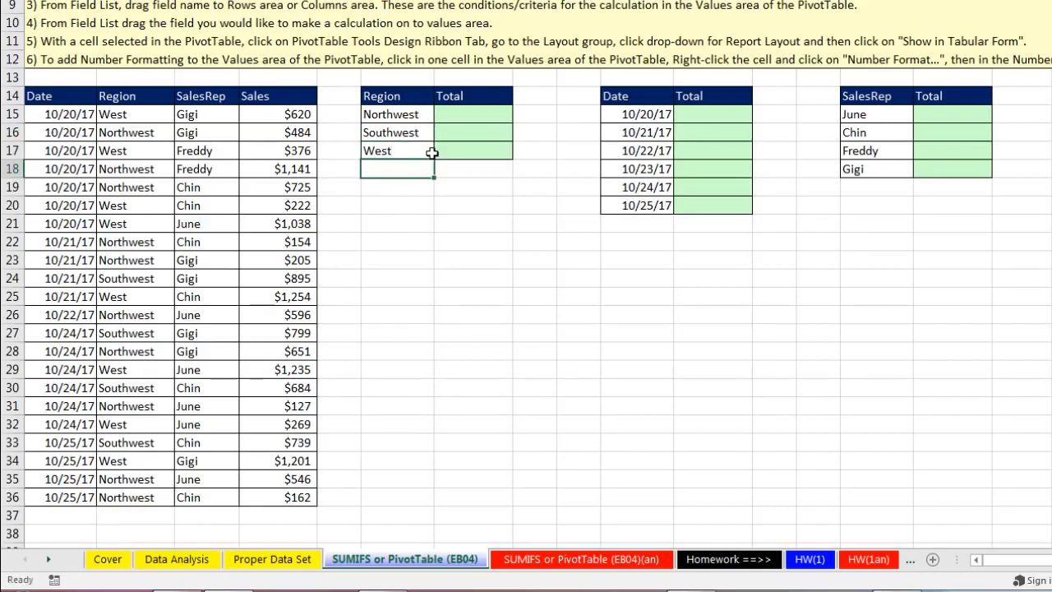
click(423, 97)
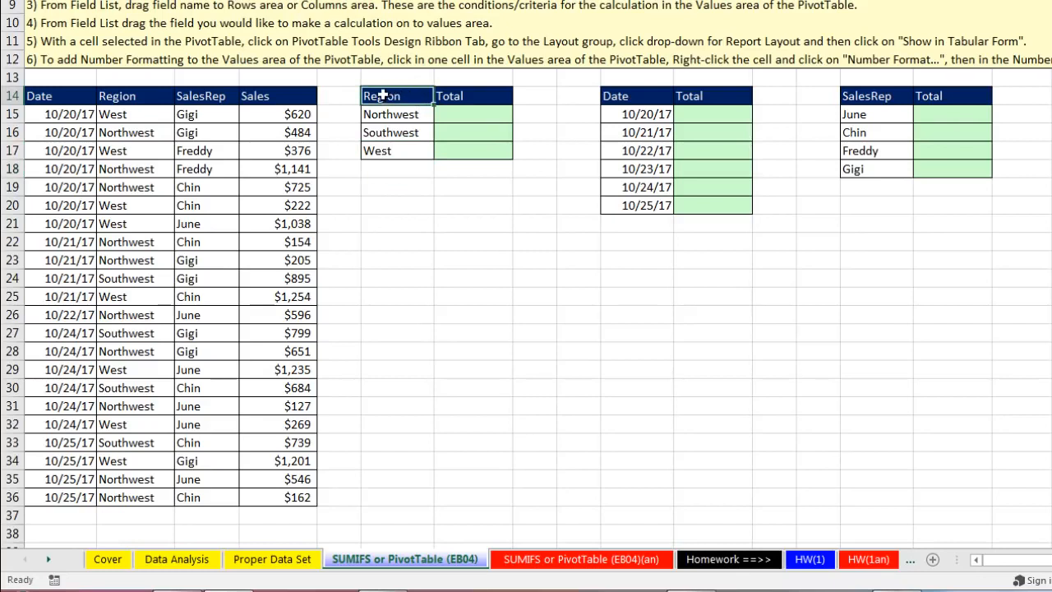
click(476, 96)
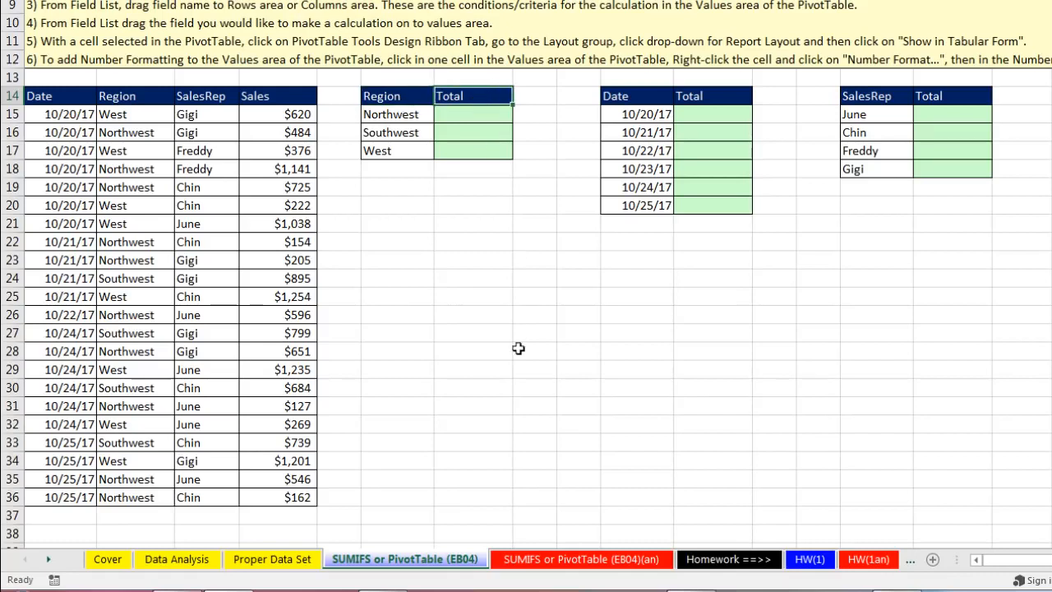
key(F2)
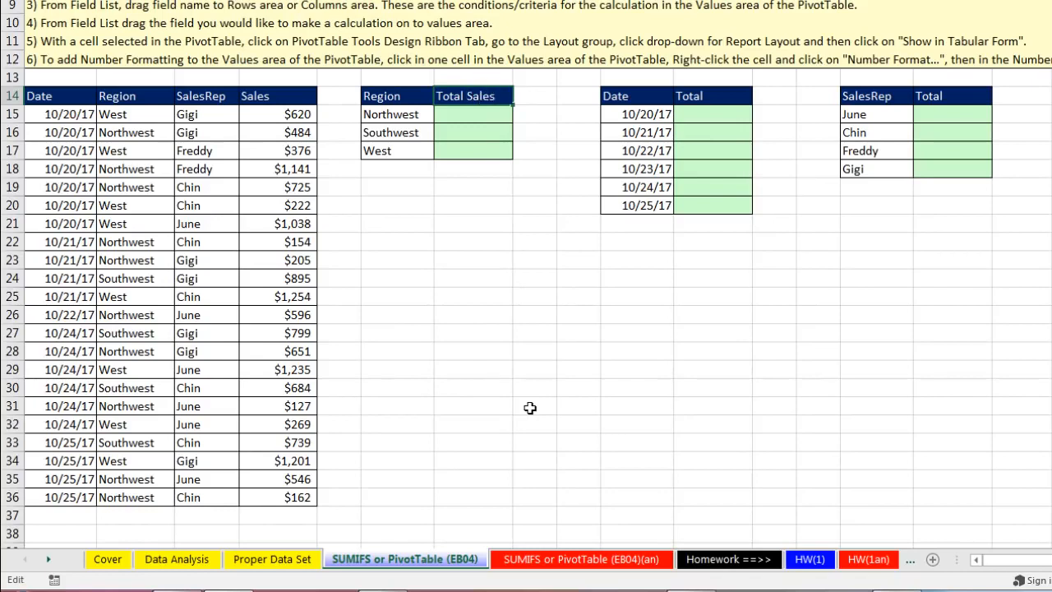
key(Return)
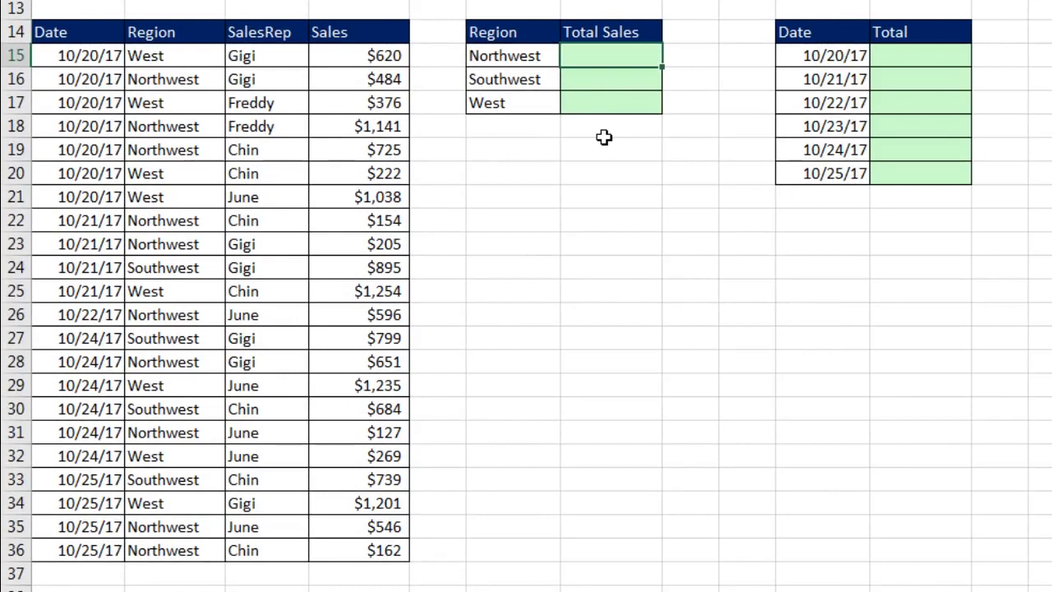
Enter =SUMIFS($D$15:$D$36,$B$15:$B$36,F15) in G15 to total the Northwest sales
text(=sumifs)
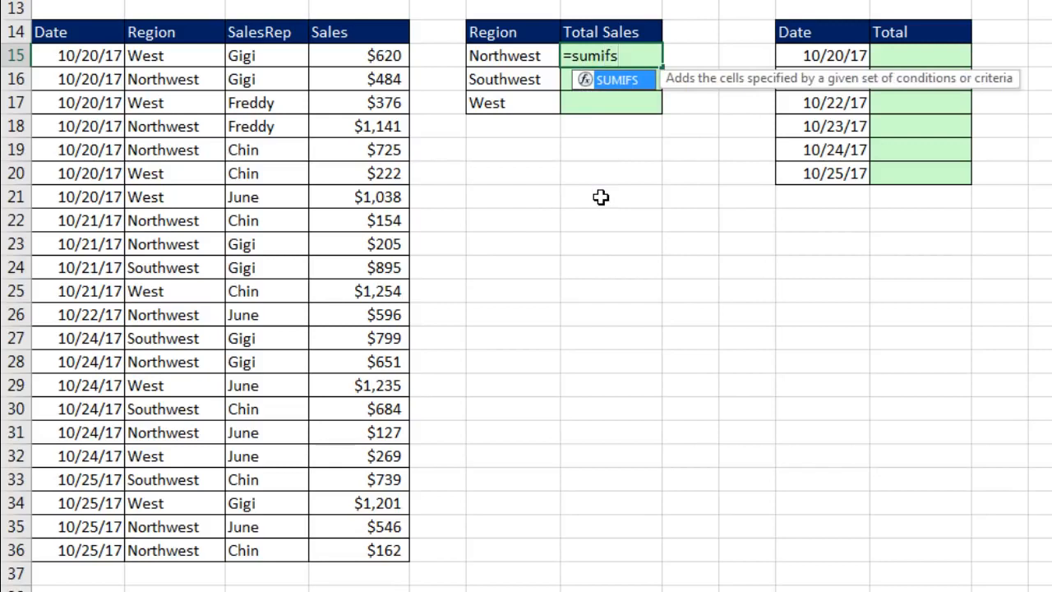
key(Tab)
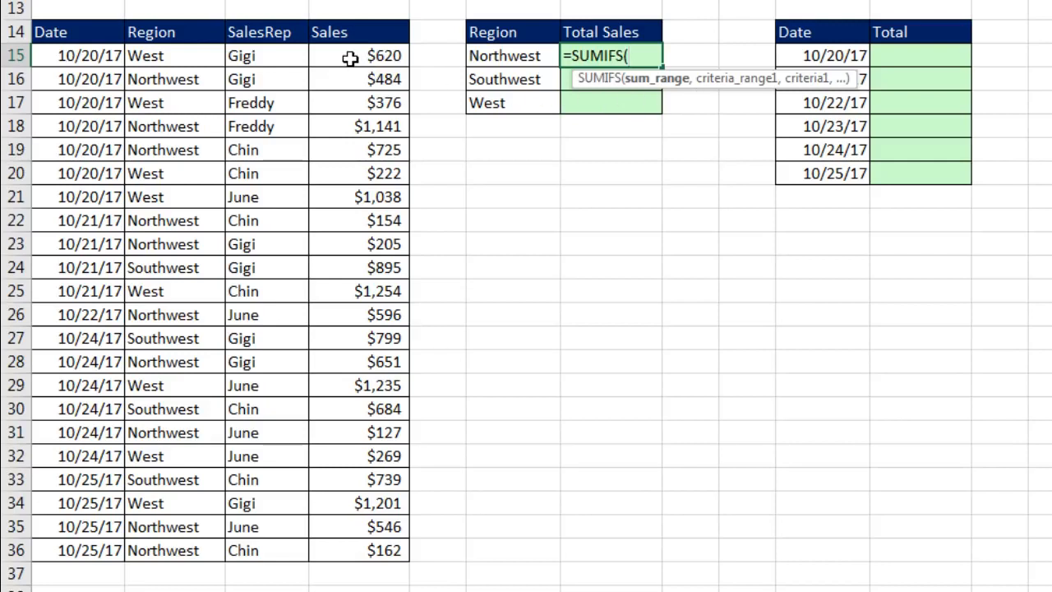
drag(350, 58, 341, 550)
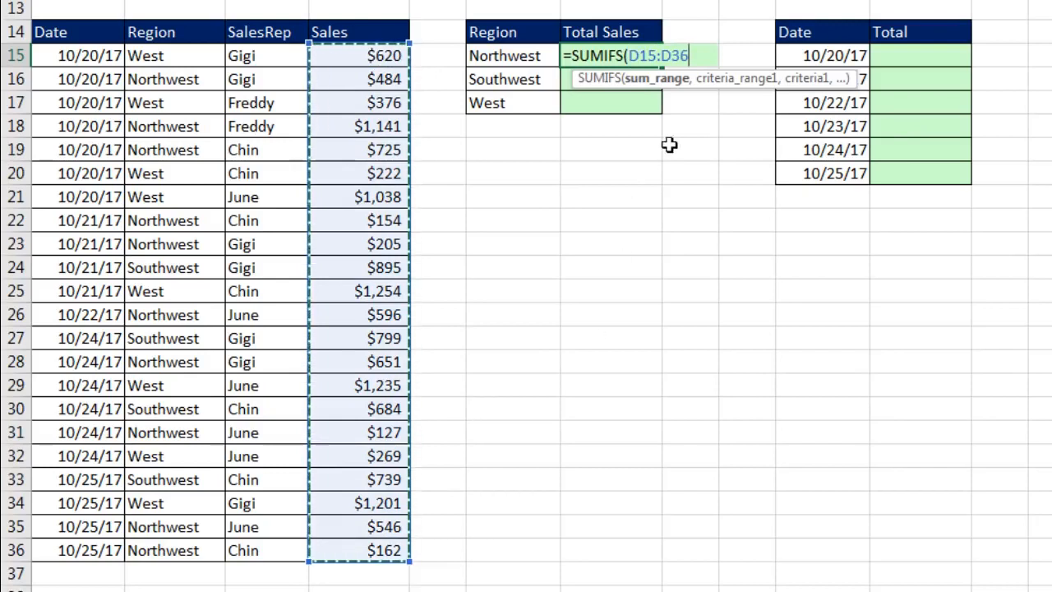
key(F4)
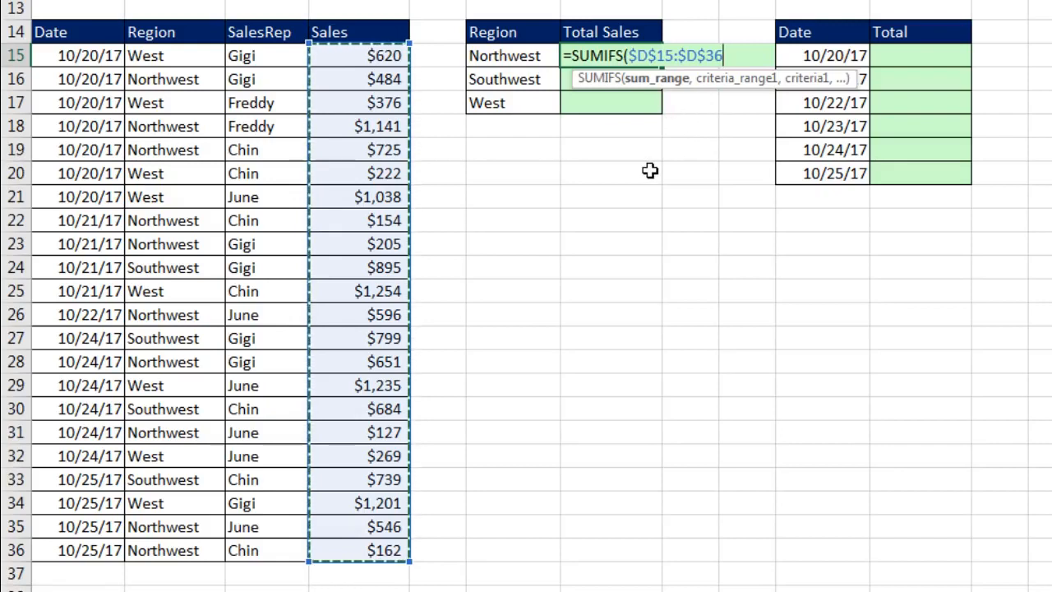
text(,)
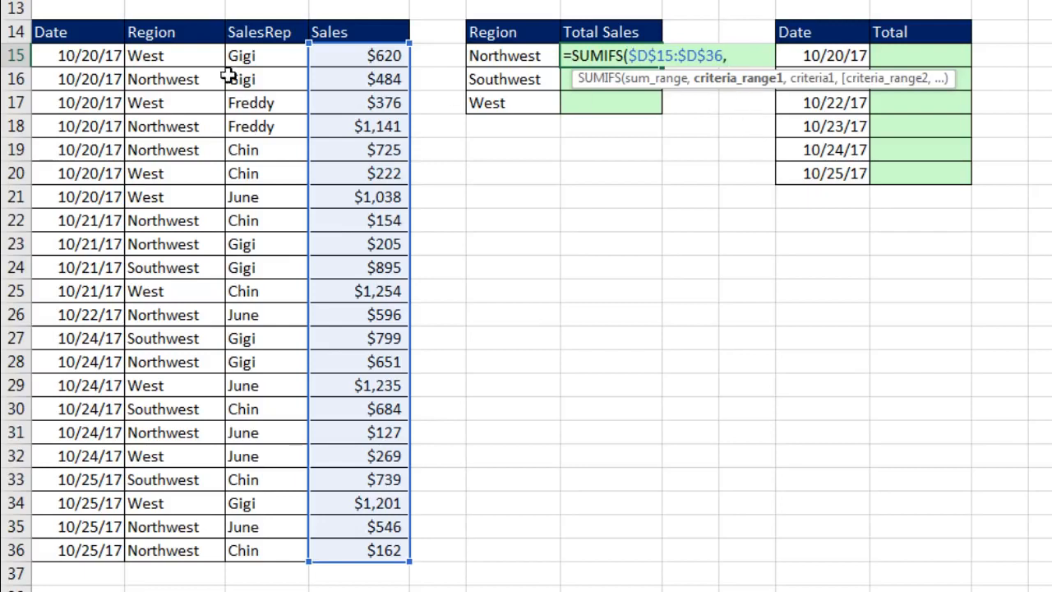
drag(146, 55, 175, 549)
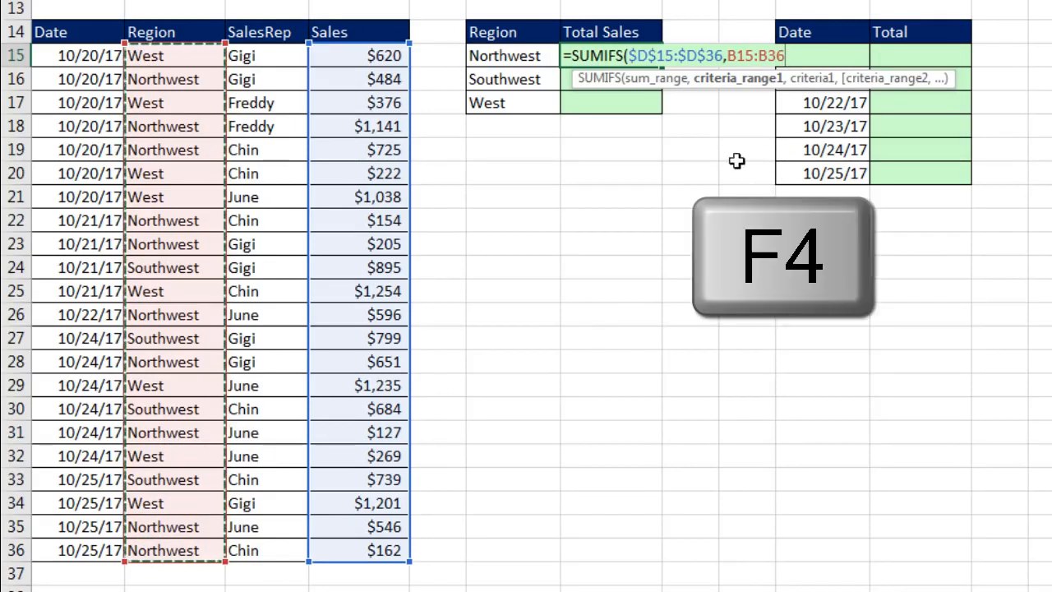
key(F4)
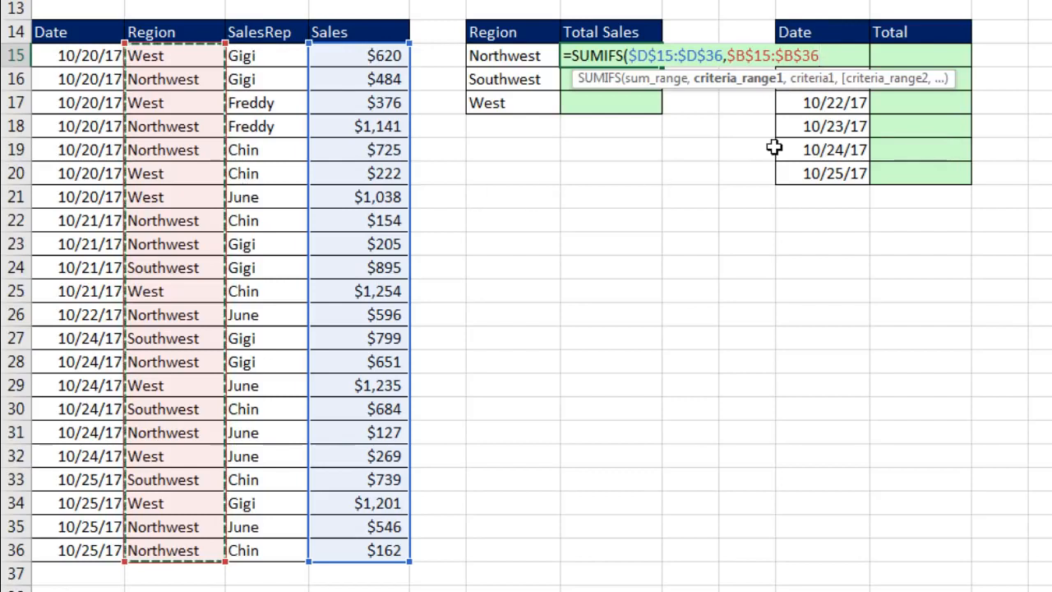
text(,)
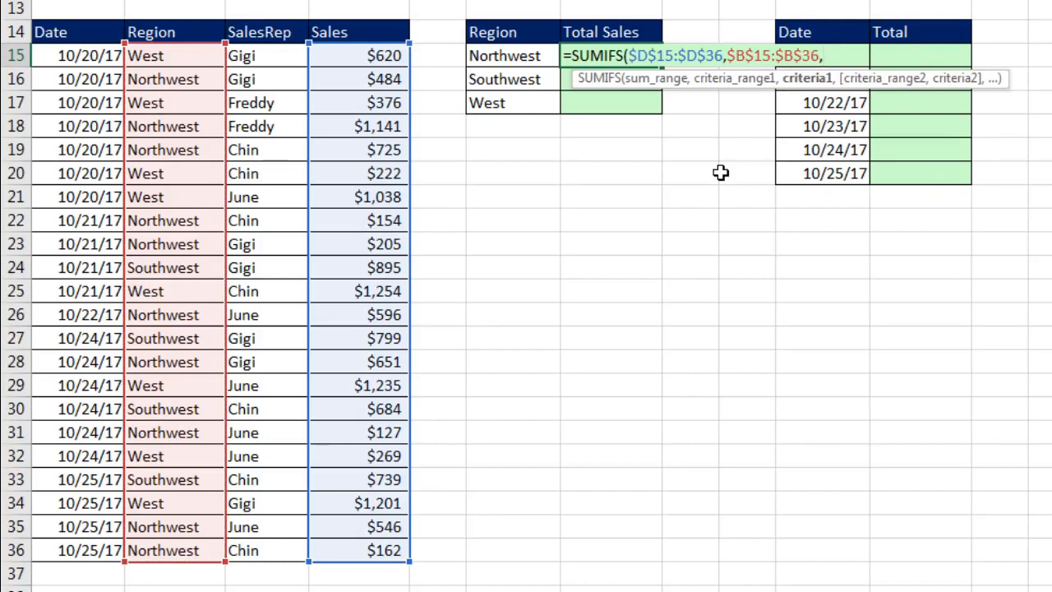
click(508, 61)
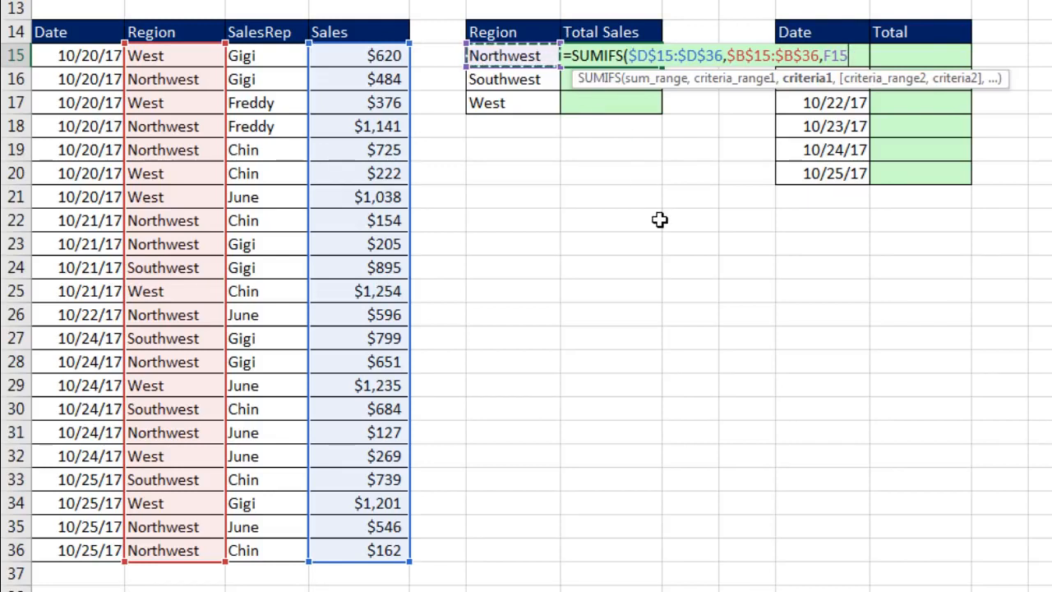
text())
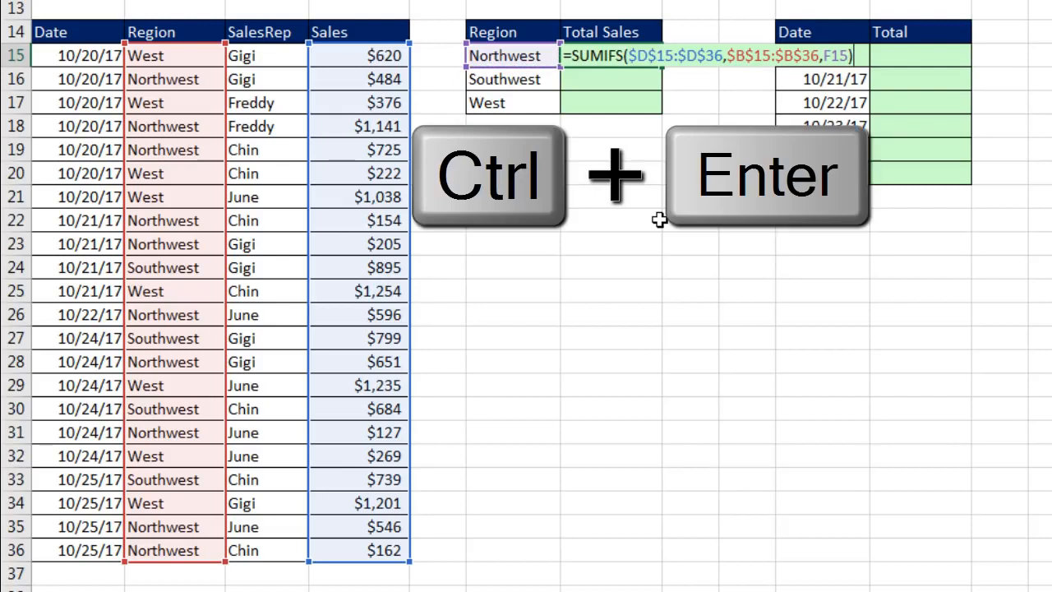
key(ctrl+Return)
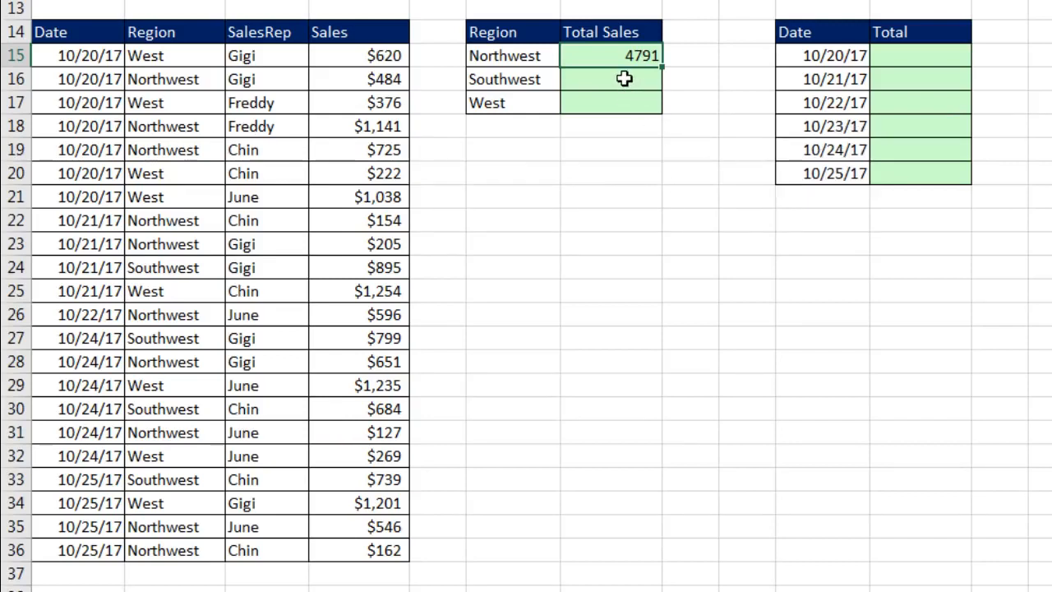
Format the Northwest total in G15 as Currency with the $ symbol and 0 decimal places
key(ctrl+1)
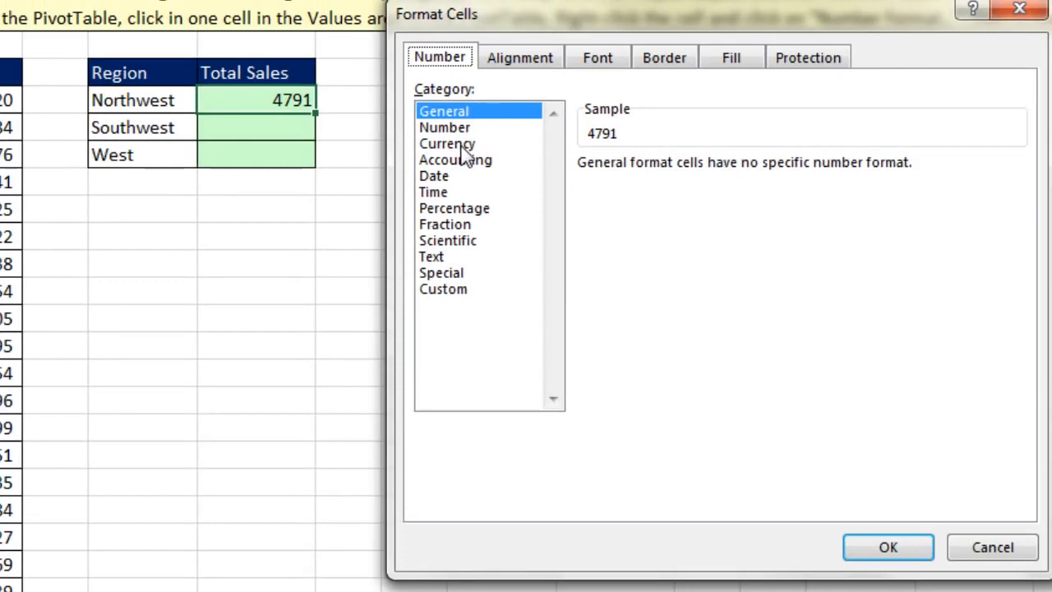
click(610, 140)
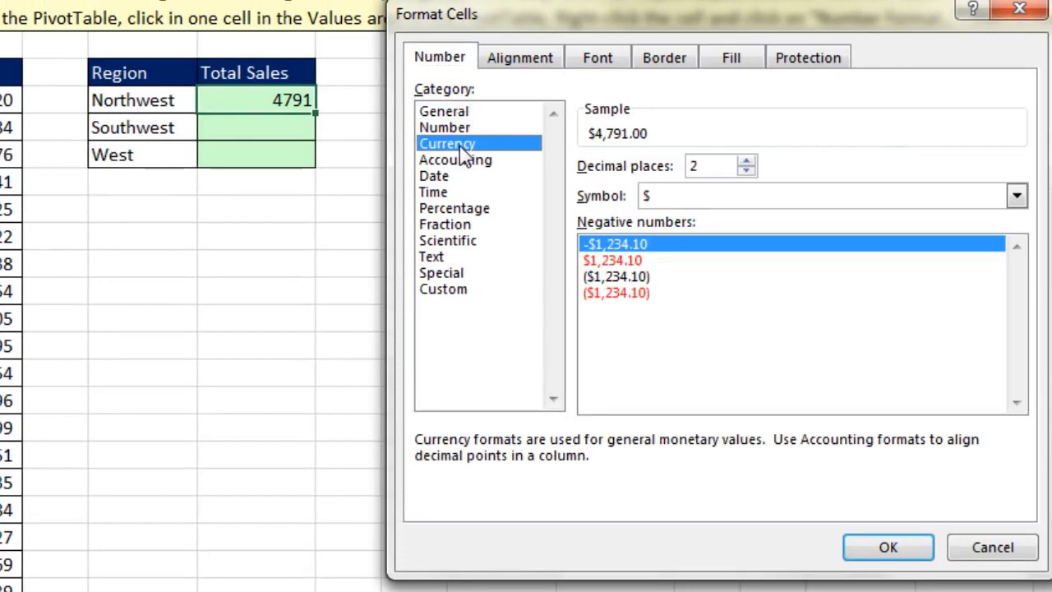
click(746, 170)
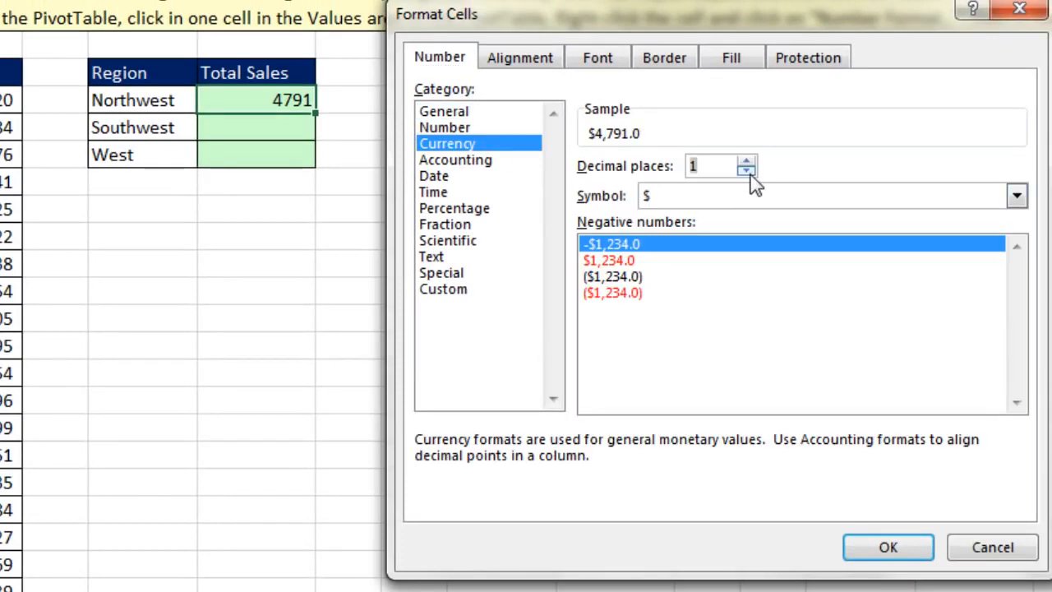
click(746, 171)
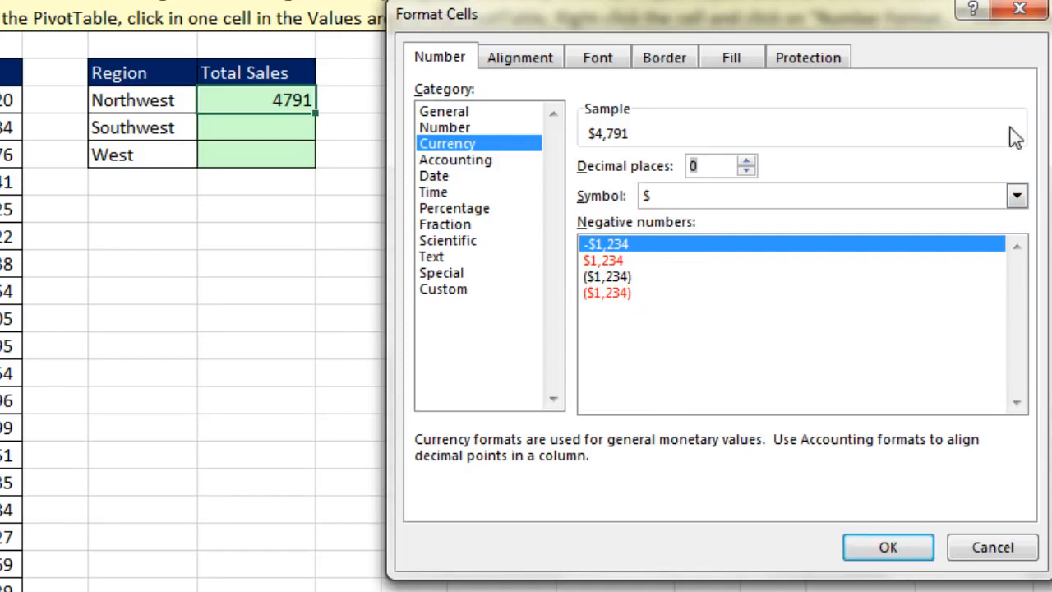
key(Return)
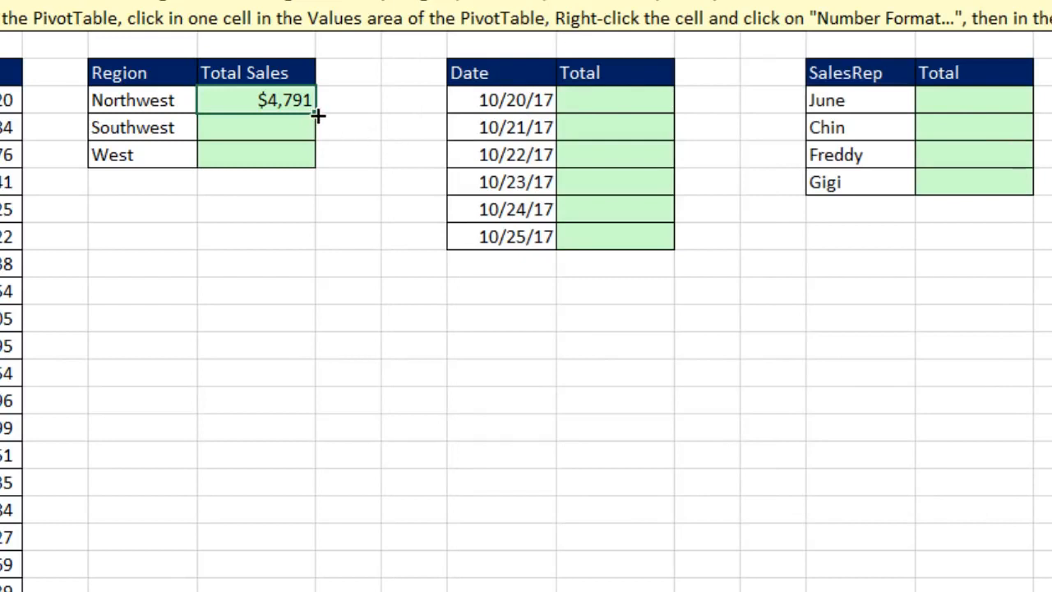
Copy the SUMIFS formula from G15 down through G17 and check the cell references in the West total
drag(315, 112, 323, 163)
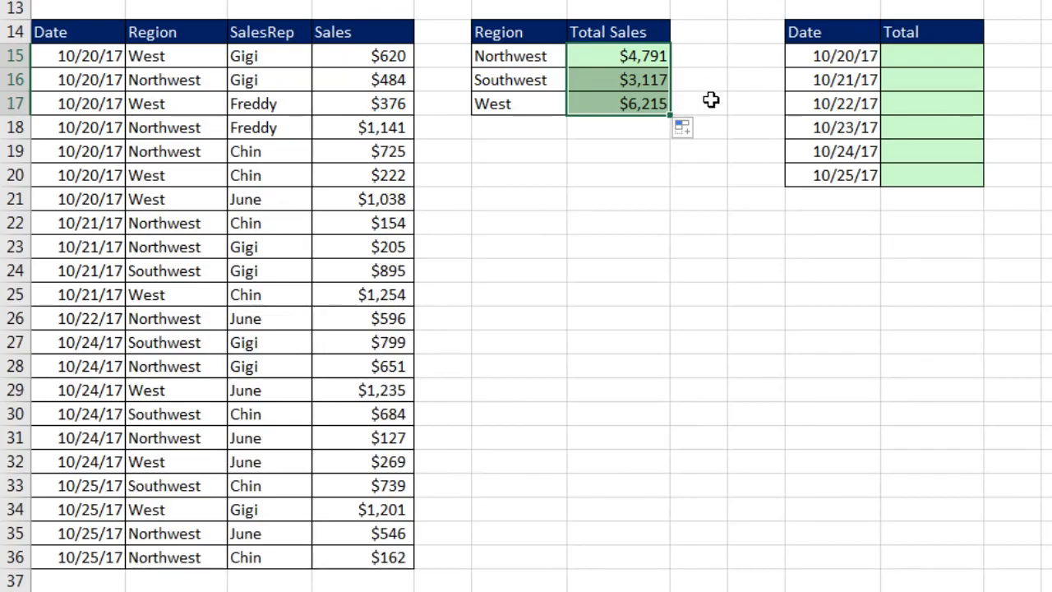
click(642, 96)
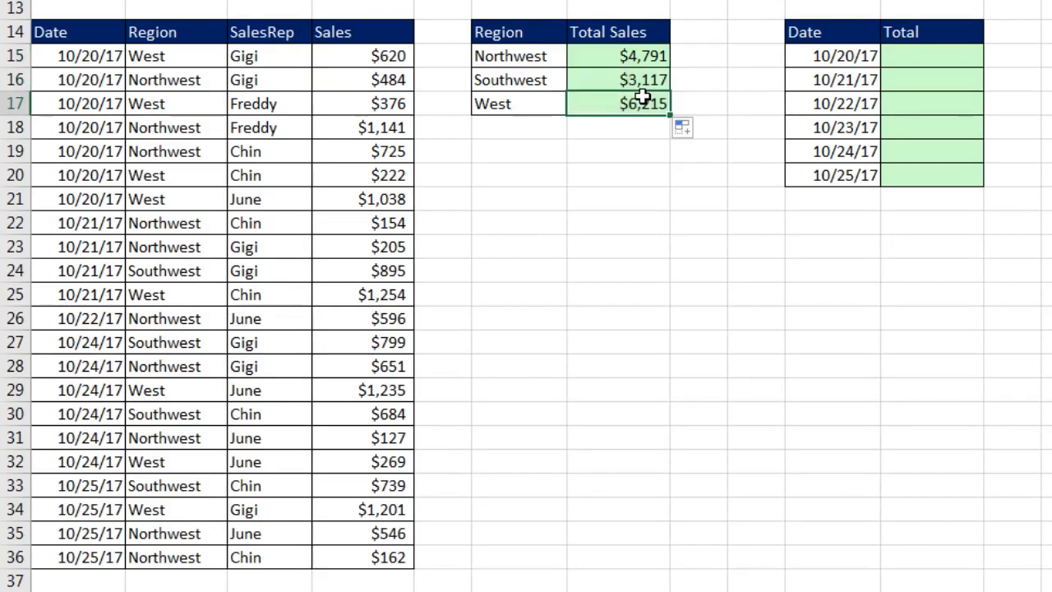
key(F2)
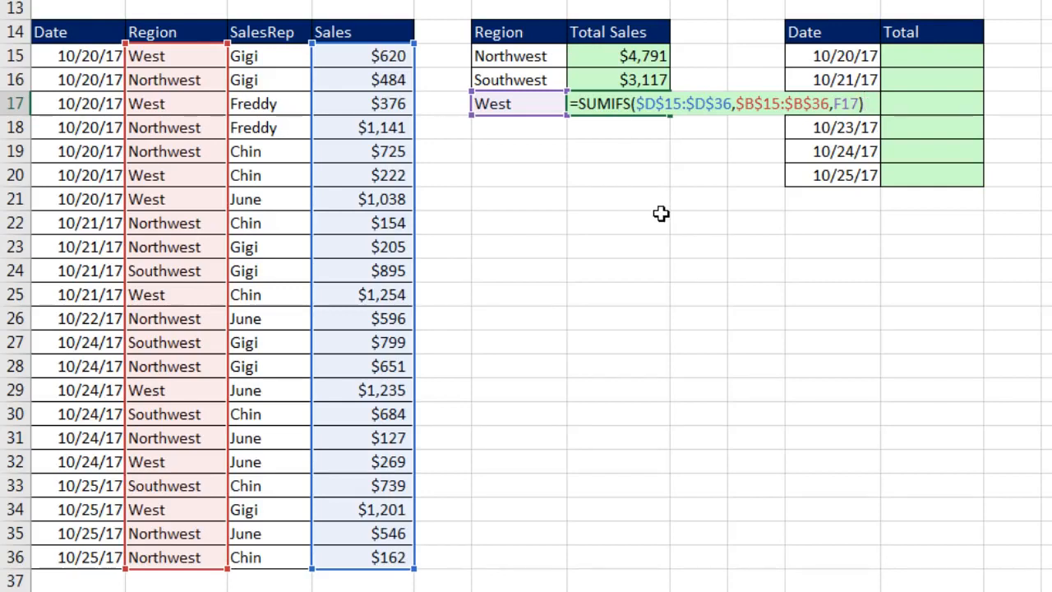
key(Return)
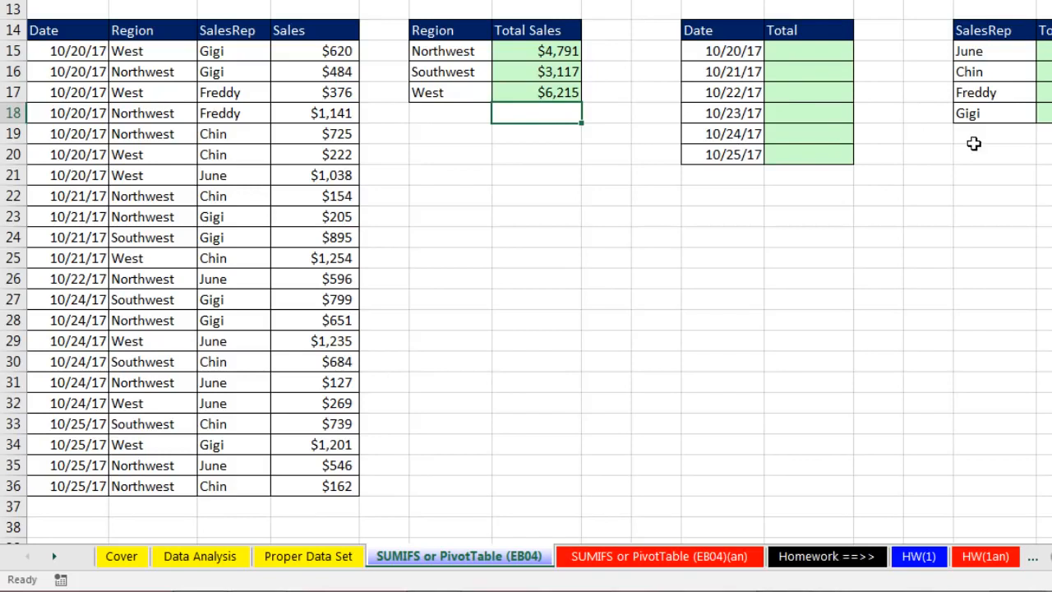
Enter =SUMIFS($D$15:$D$36,A15:A36,J15) in K15 to total the sales for 10/20/17
click(813, 52)
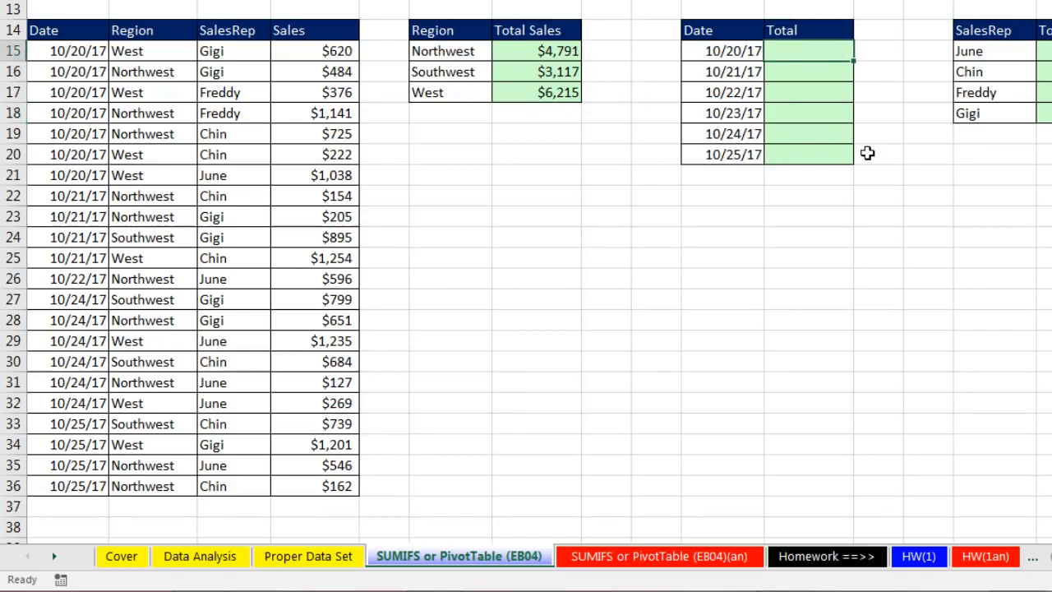
text(=sumifs)
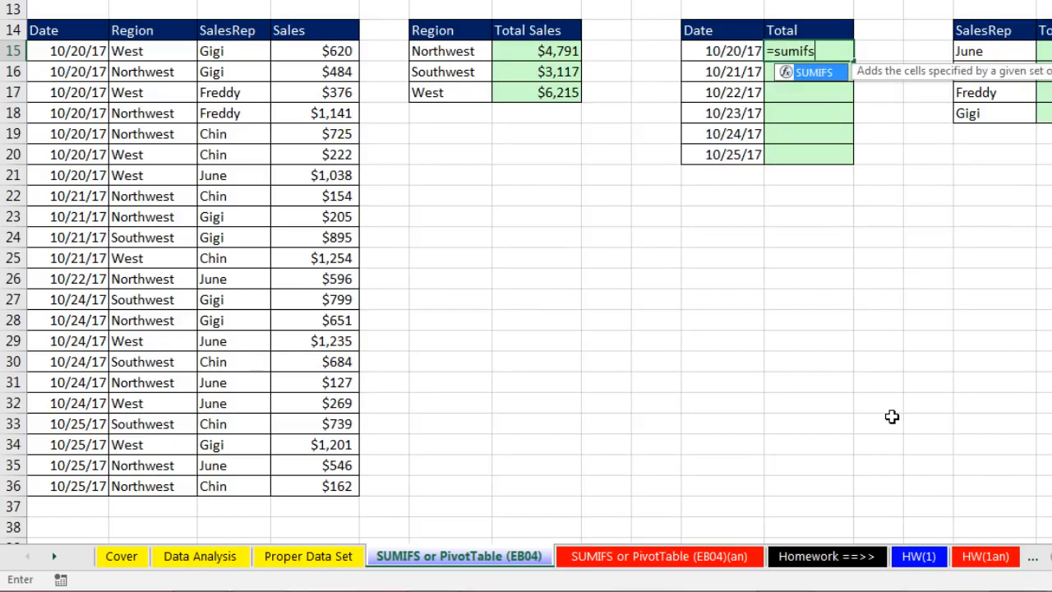
key(Tab)
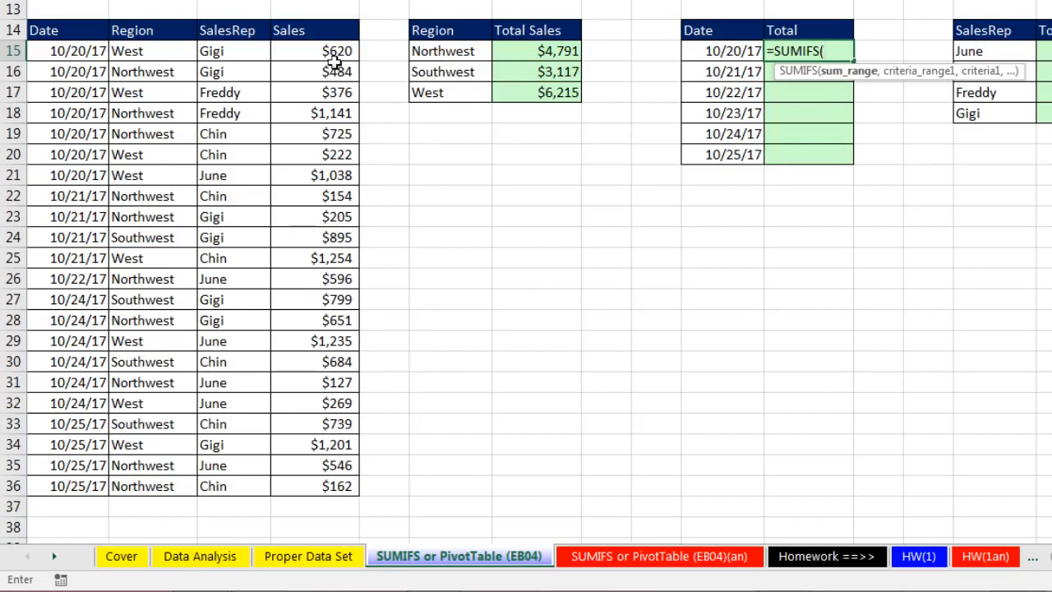
drag(320, 51, 337, 465)
drag(568, 401, 336, 487)
key(F4)
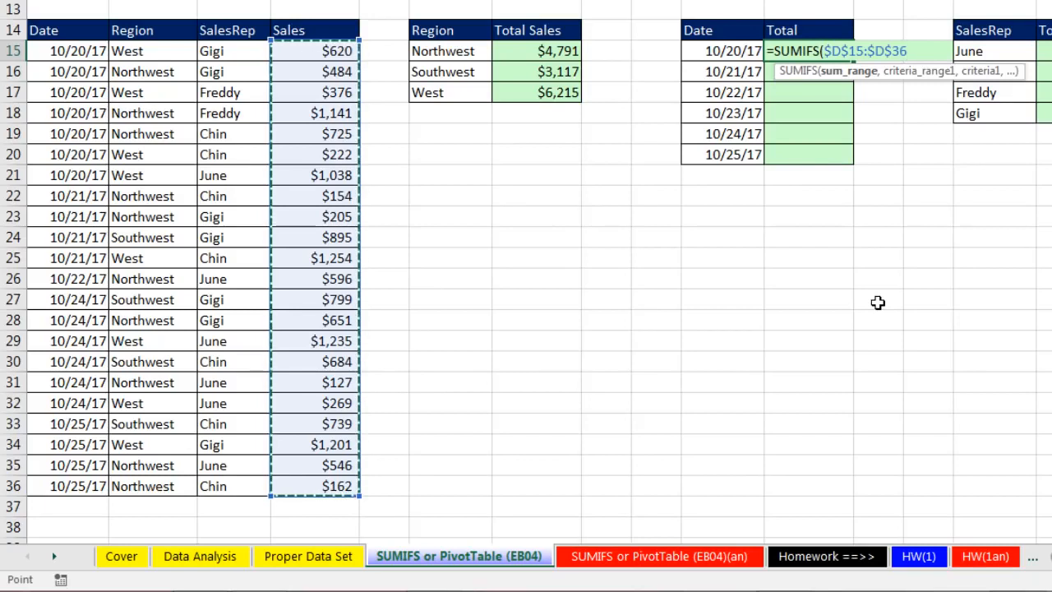
text(,)
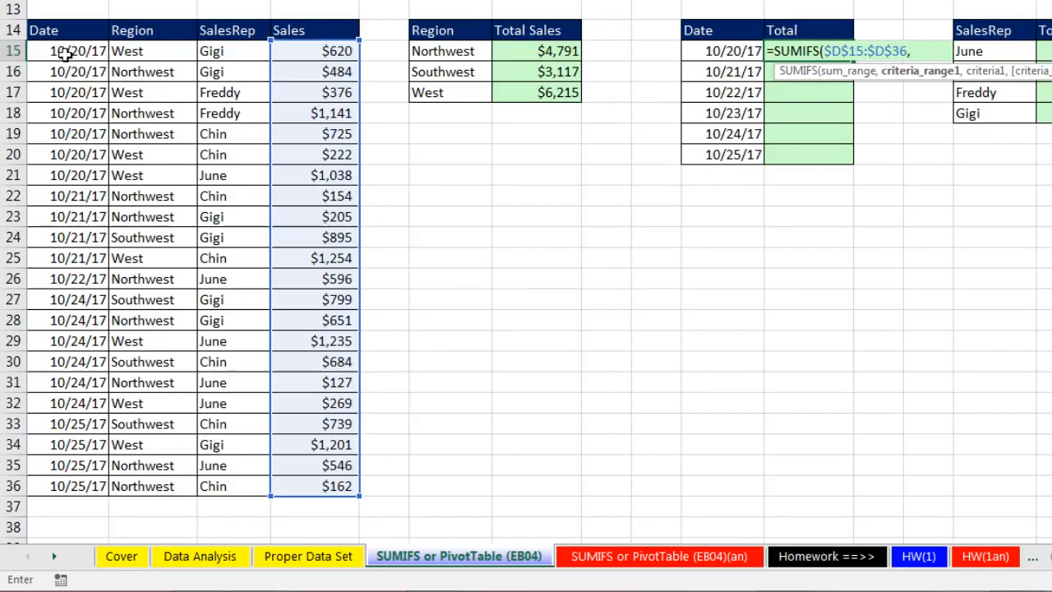
drag(64, 62, 72, 224)
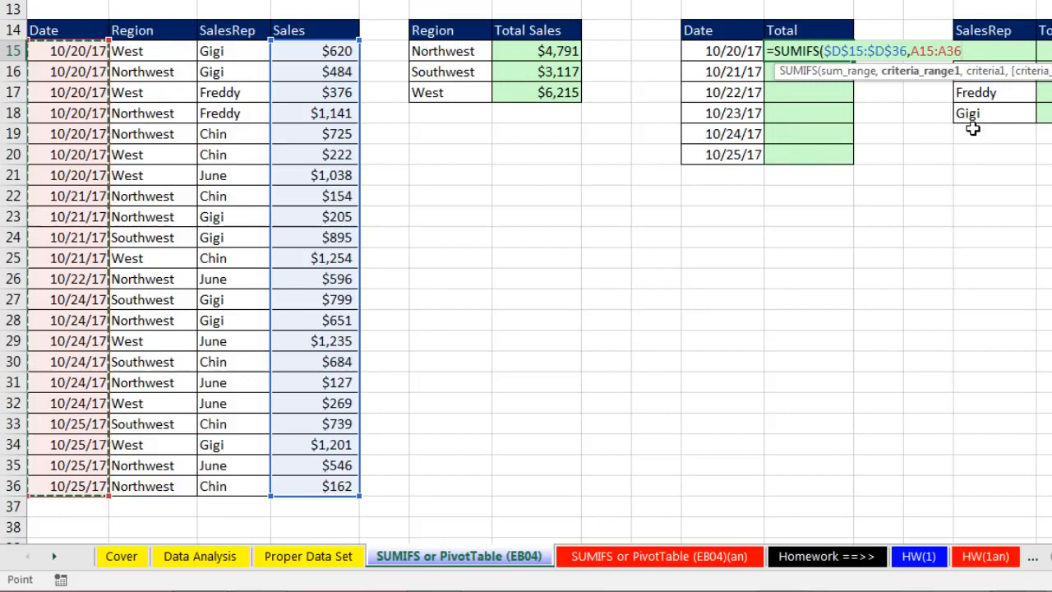
text(,)
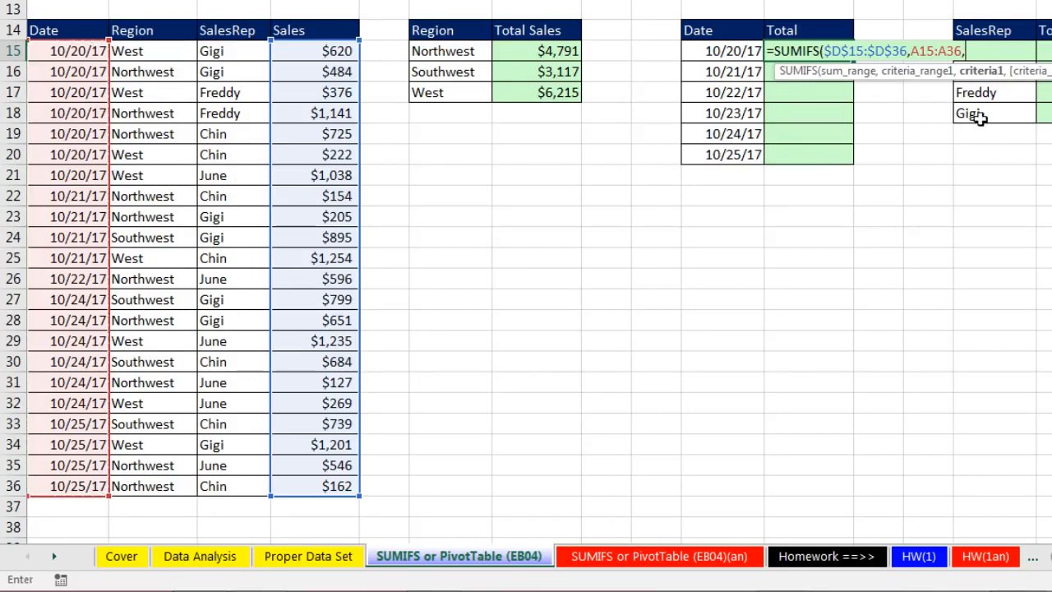
click(752, 51)
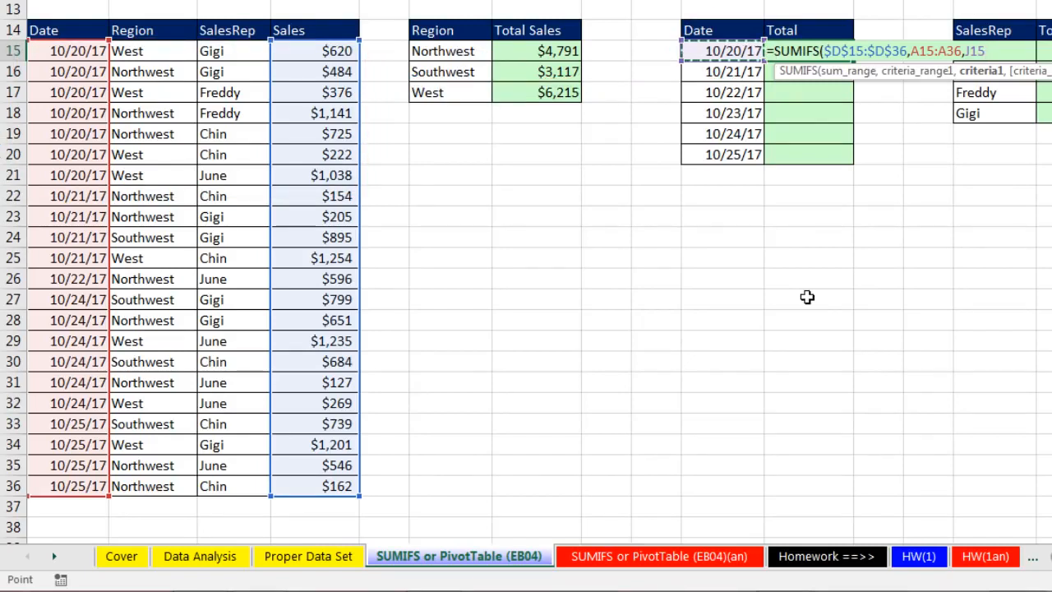
key(ctrl+Return)
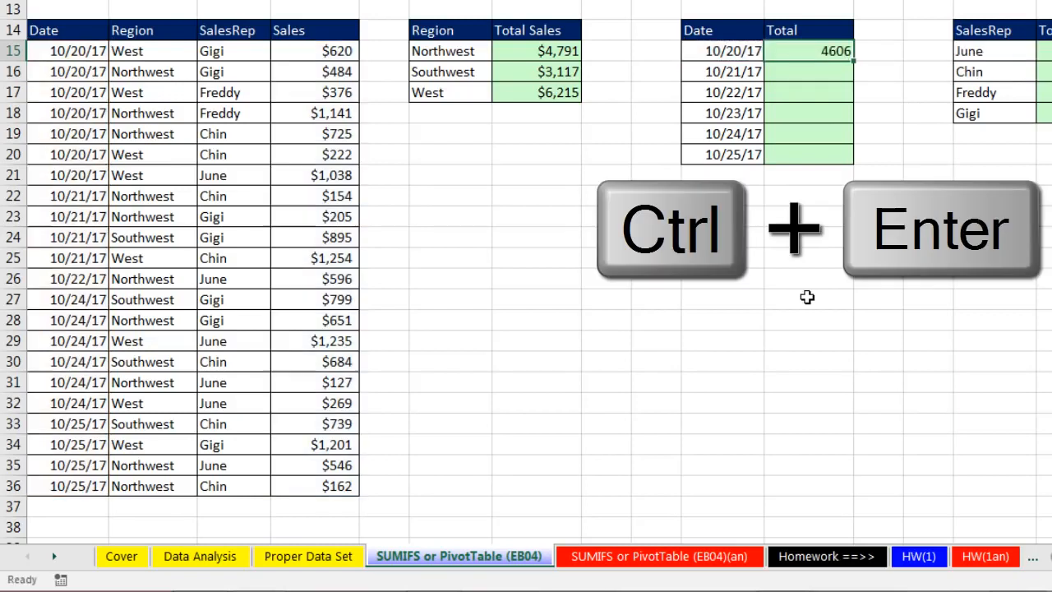
Format the 10/20/17 total in K15 as Currency with the $ symbol and 0 decimal places
key(ctrl+1)
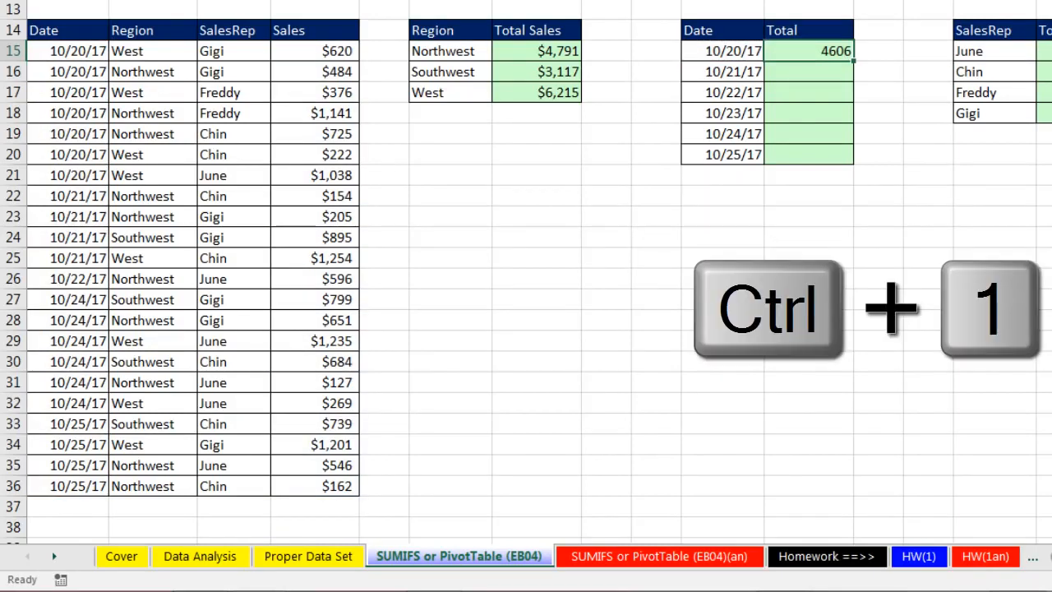
click(699, 84)
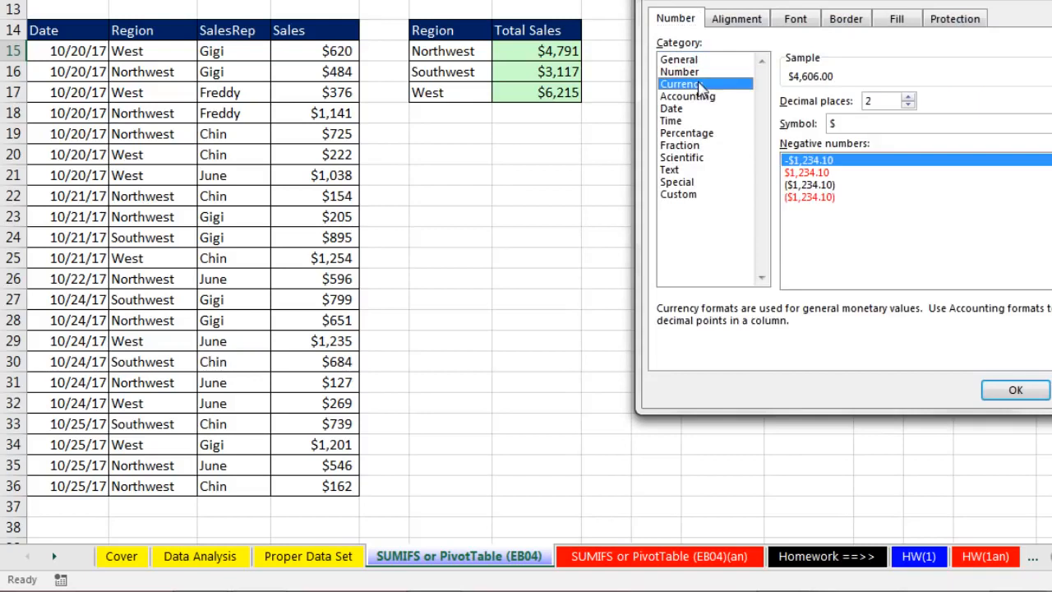
click(907, 104)
click(907, 105)
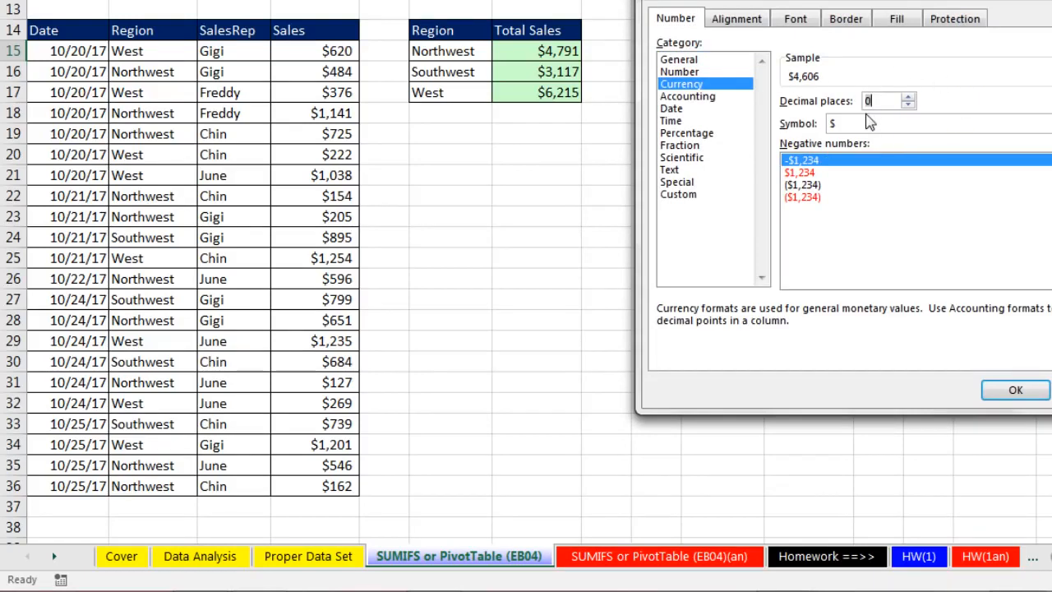
key(Return)
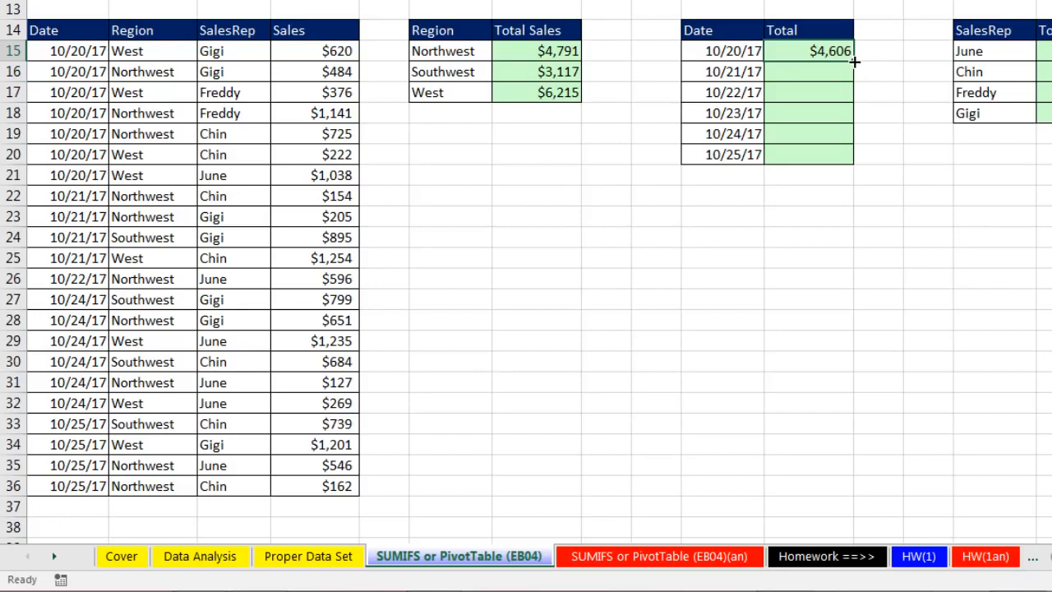
Copy the SUMIFS formula from K15 down through K20 and check the cell references in the 10/25/17 total
drag(854, 61, 859, 169)
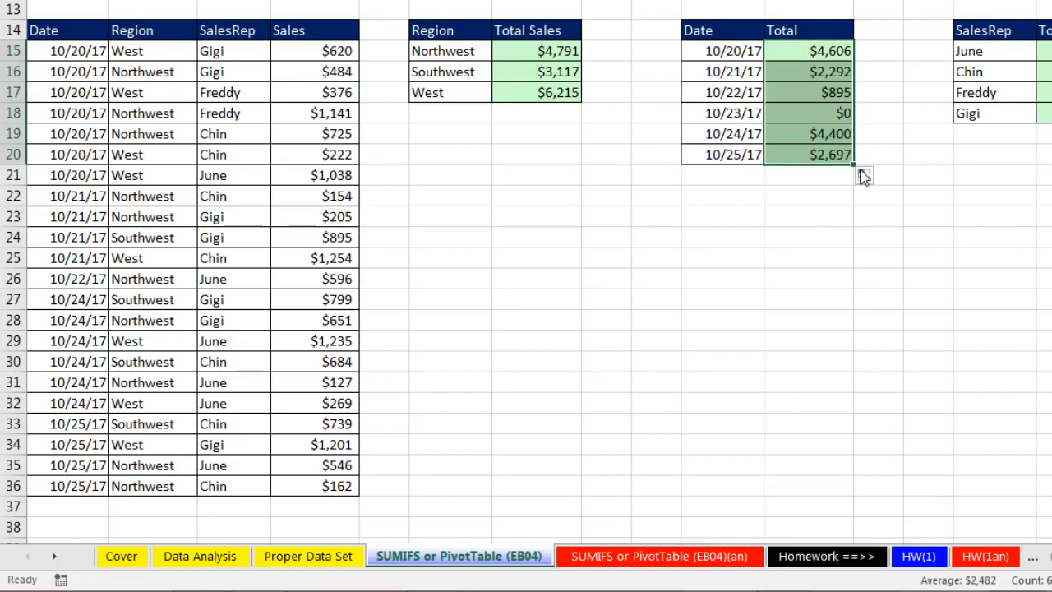
key(ctrl+z)
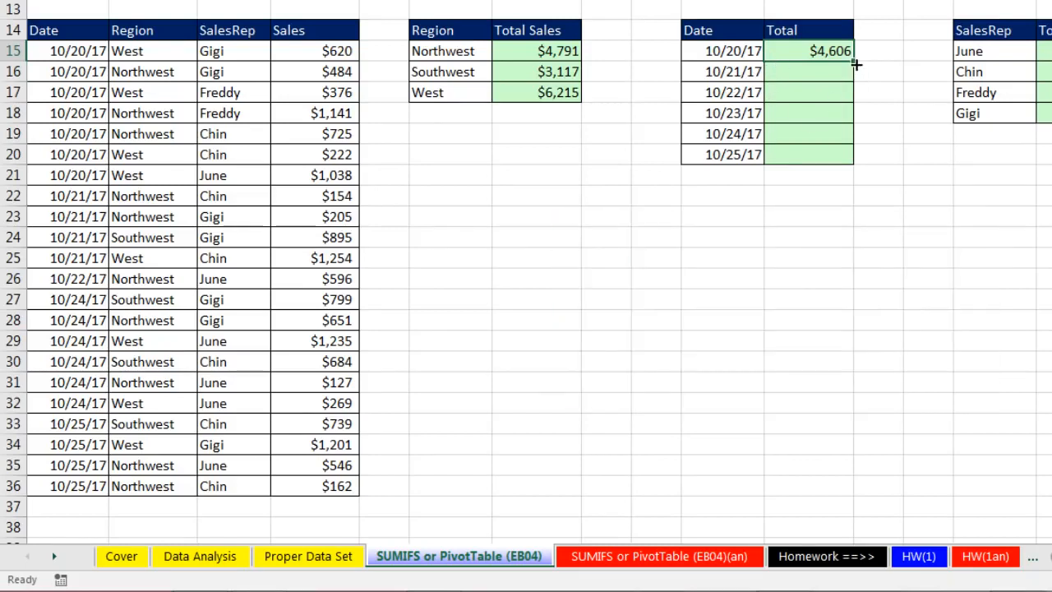
double_click(855, 63)
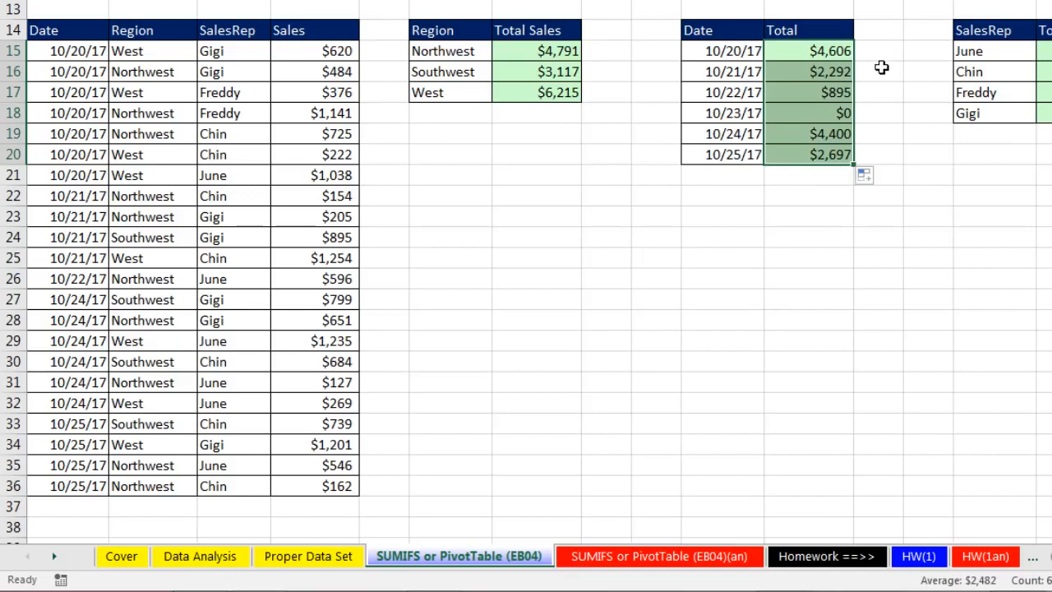
click(821, 157)
key(F2)
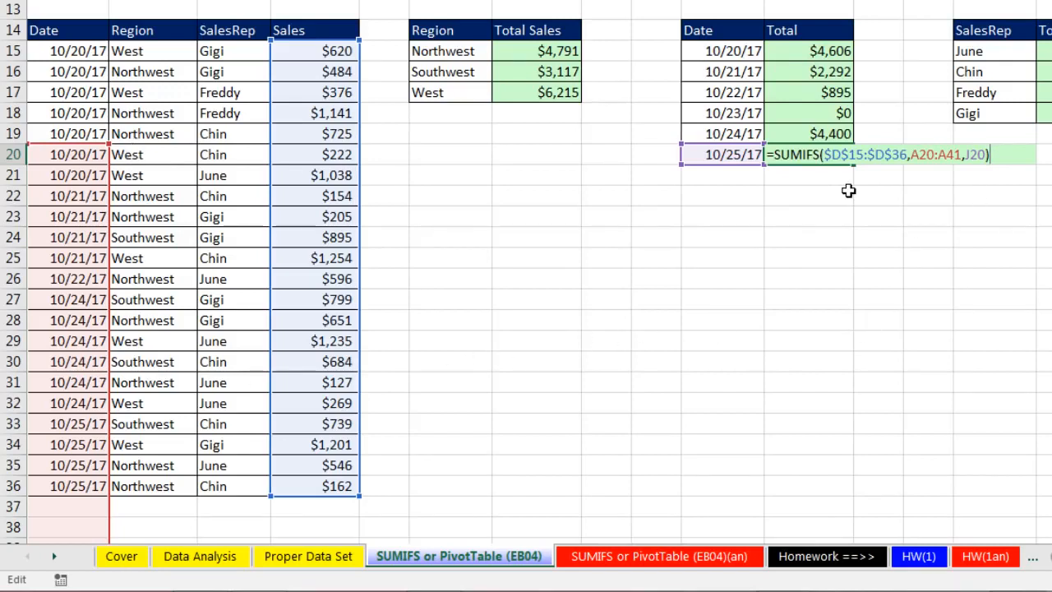
key(Escape)
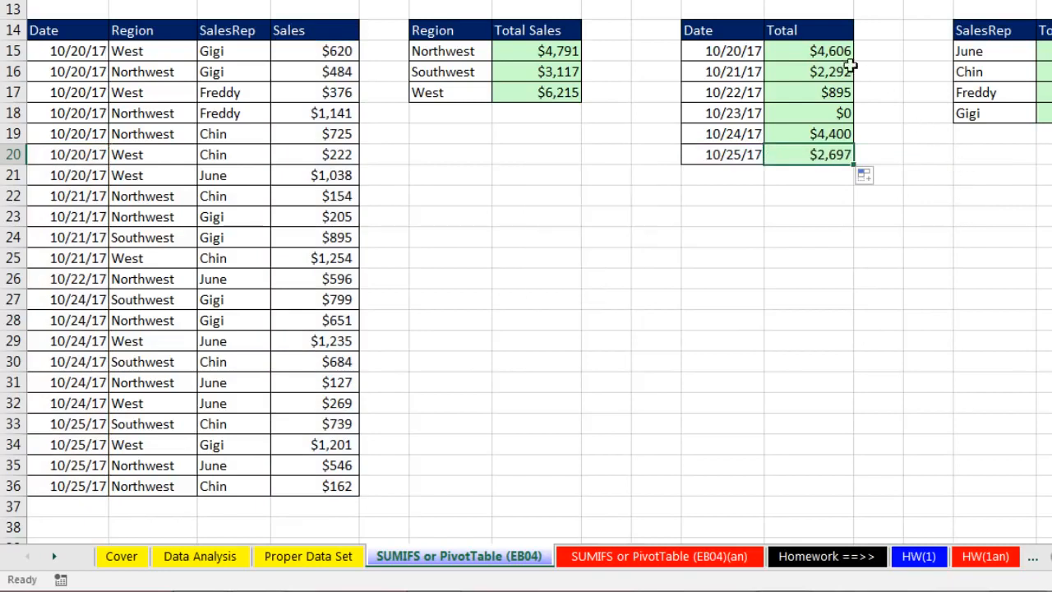
Lock the criteria range in the K15 formula as $A$15:$A$36 and check each SUMIFS argument
click(834, 52)
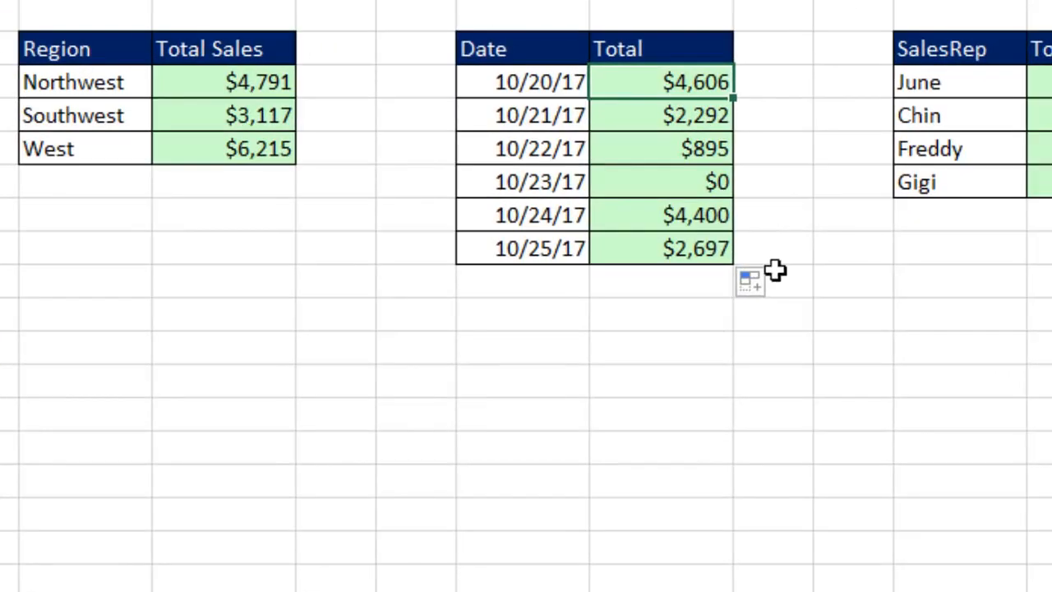
key(F2)
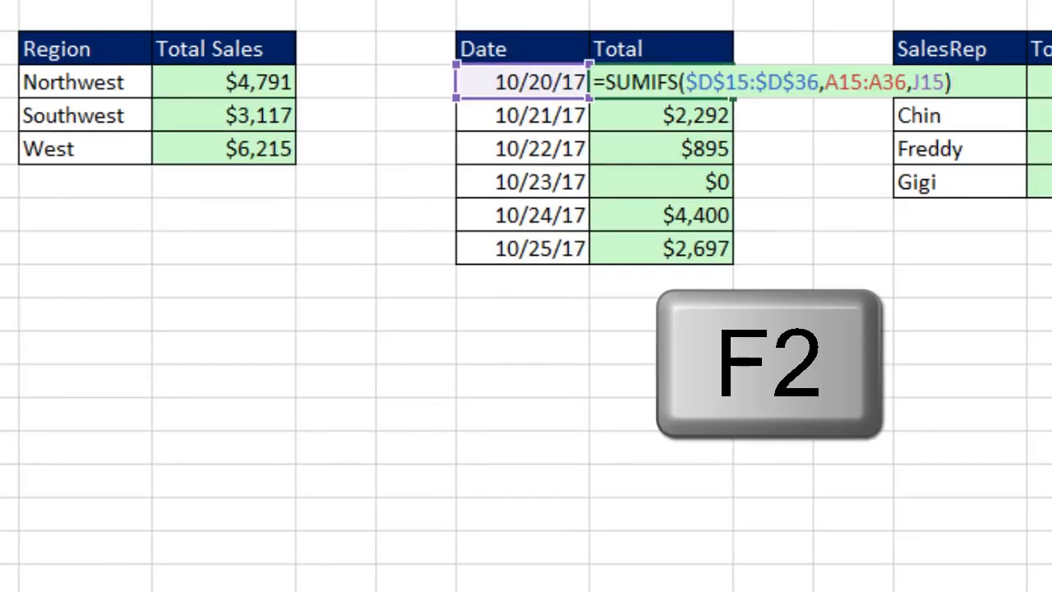
click(837, 86)
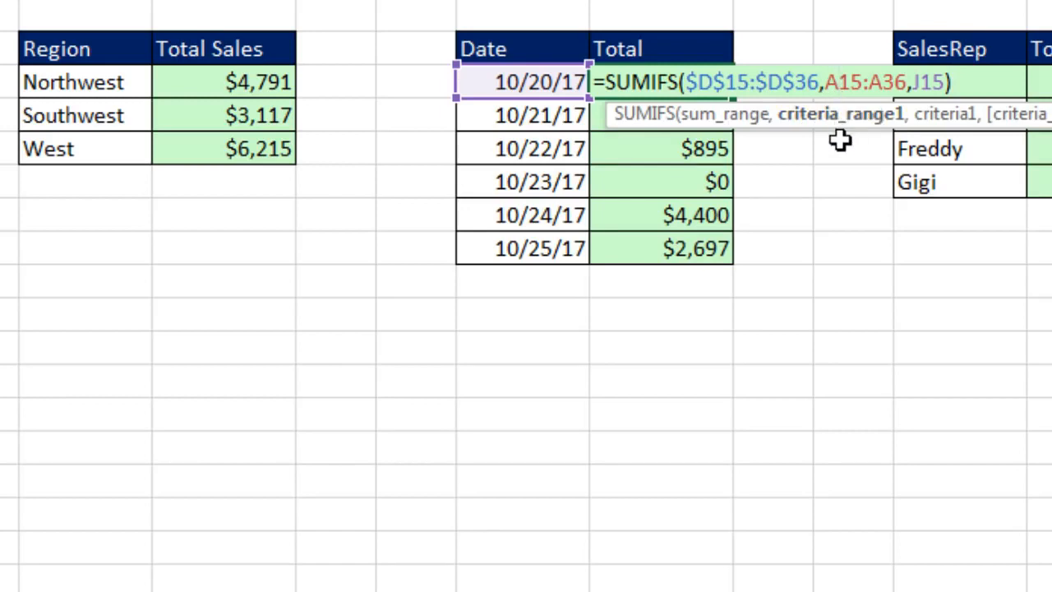
drag(824, 84, 875, 86)
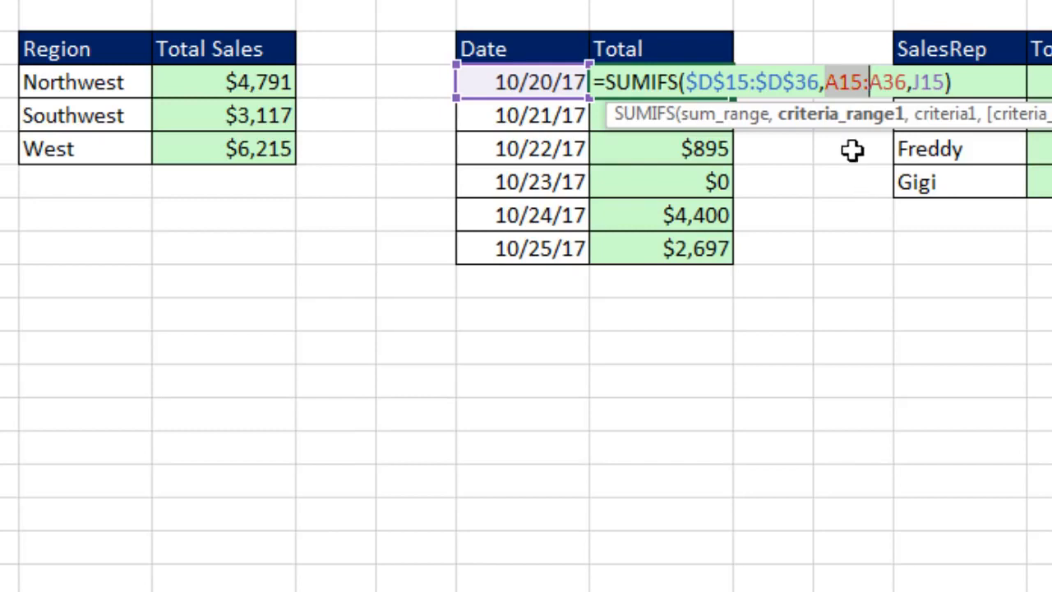
click(809, 119)
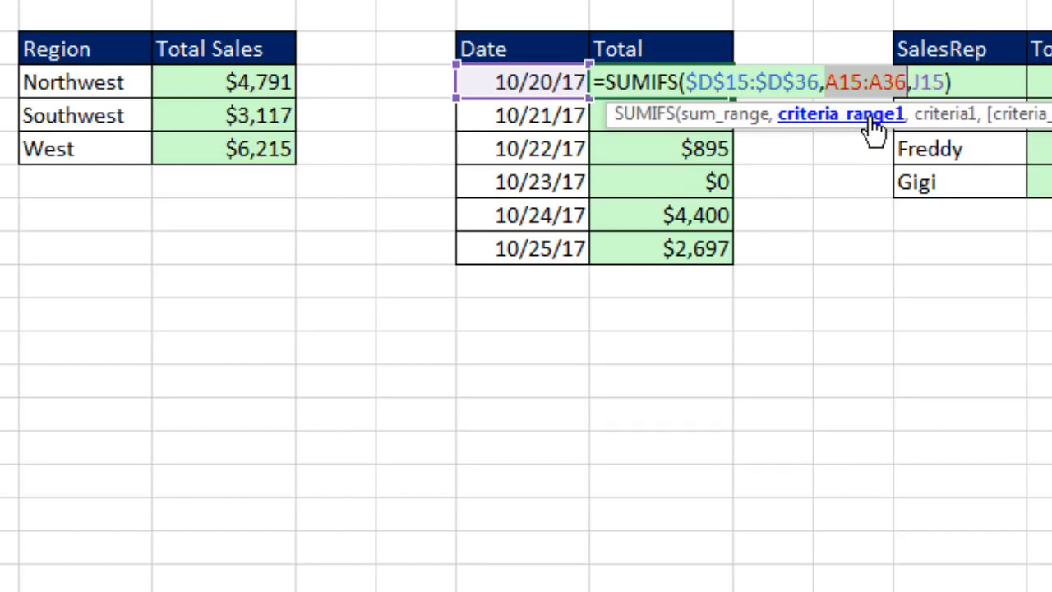
key(F4)
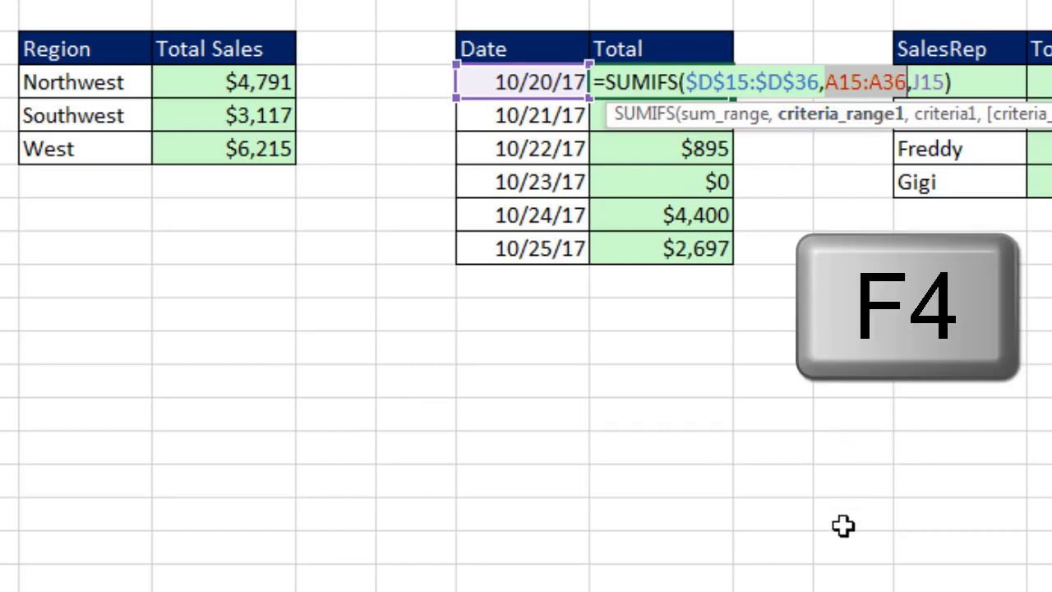
key(F4)
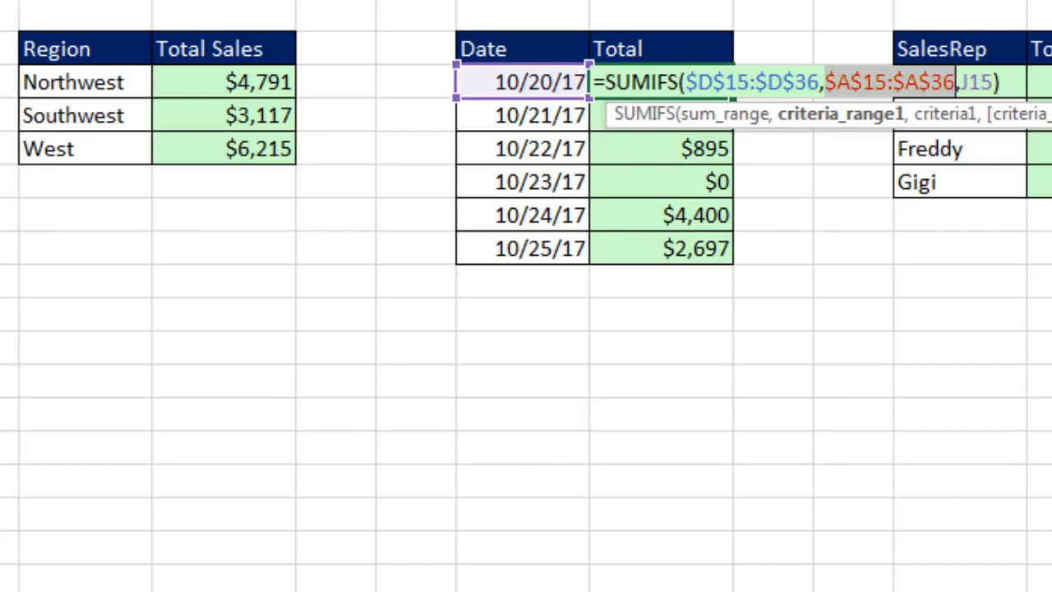
click(705, 122)
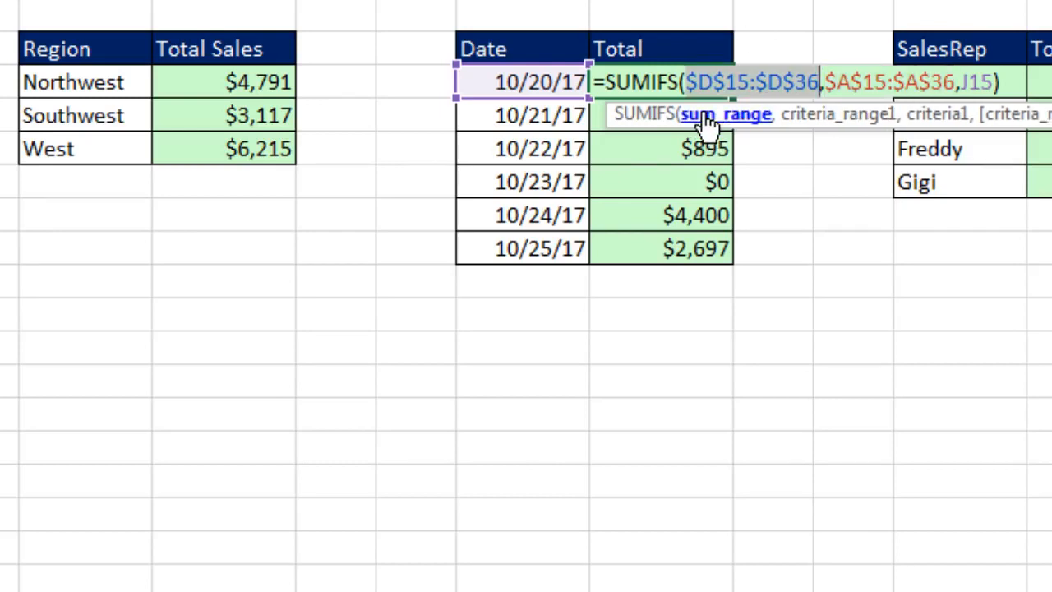
click(822, 122)
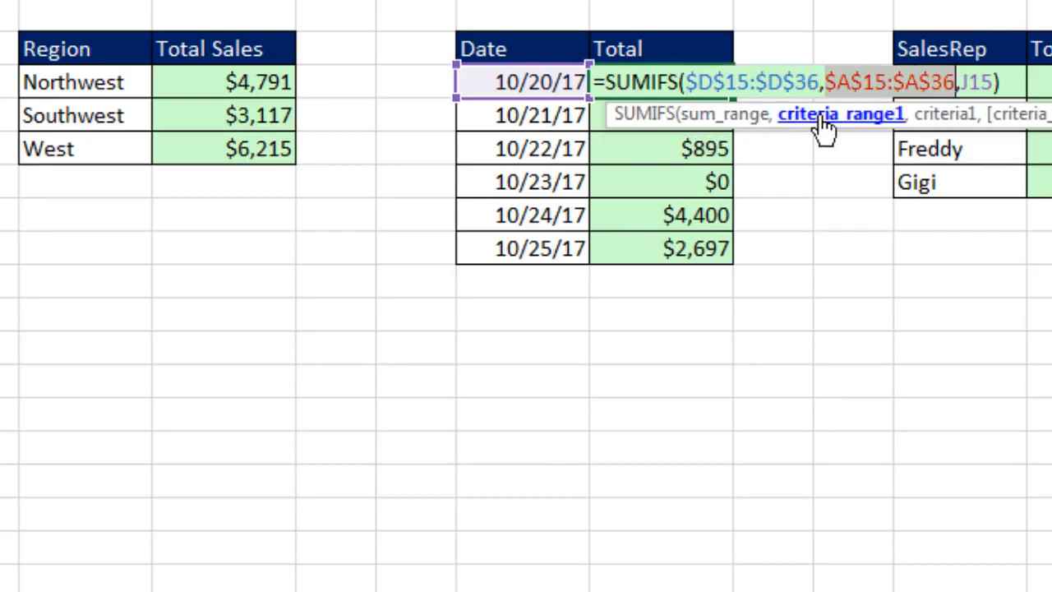
click(945, 115)
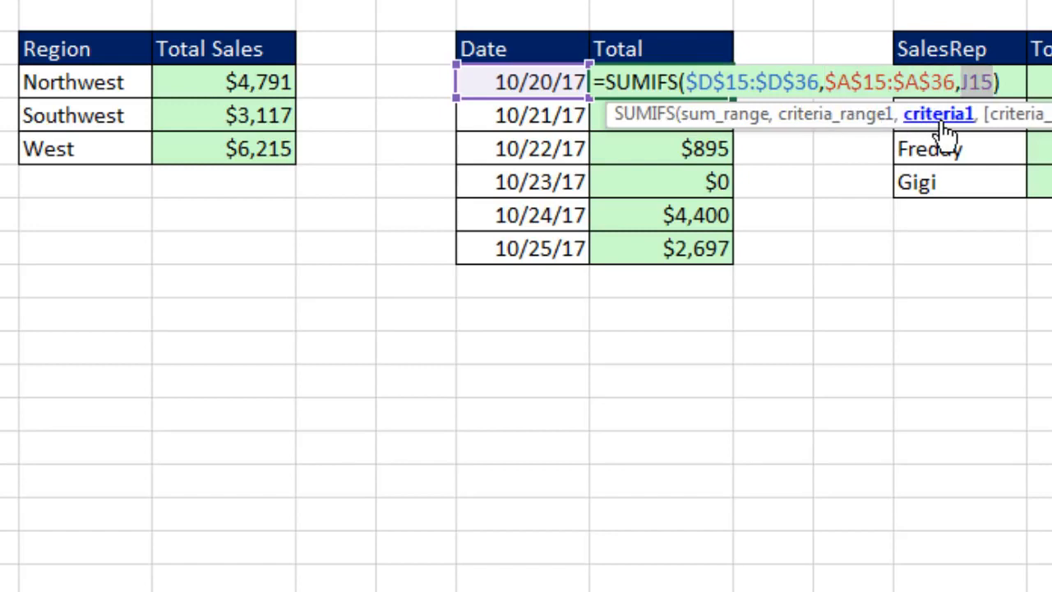
key(ctrl+Return)
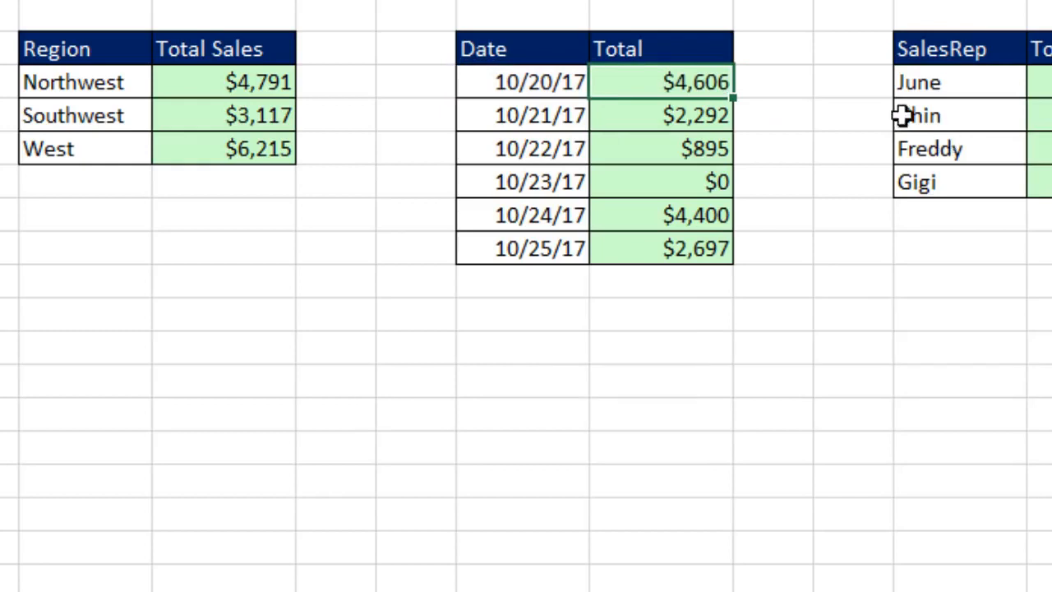
Copy the corrected K15 formula down through K20 and verify the ranges used in the last date's total
double_click(734, 96)
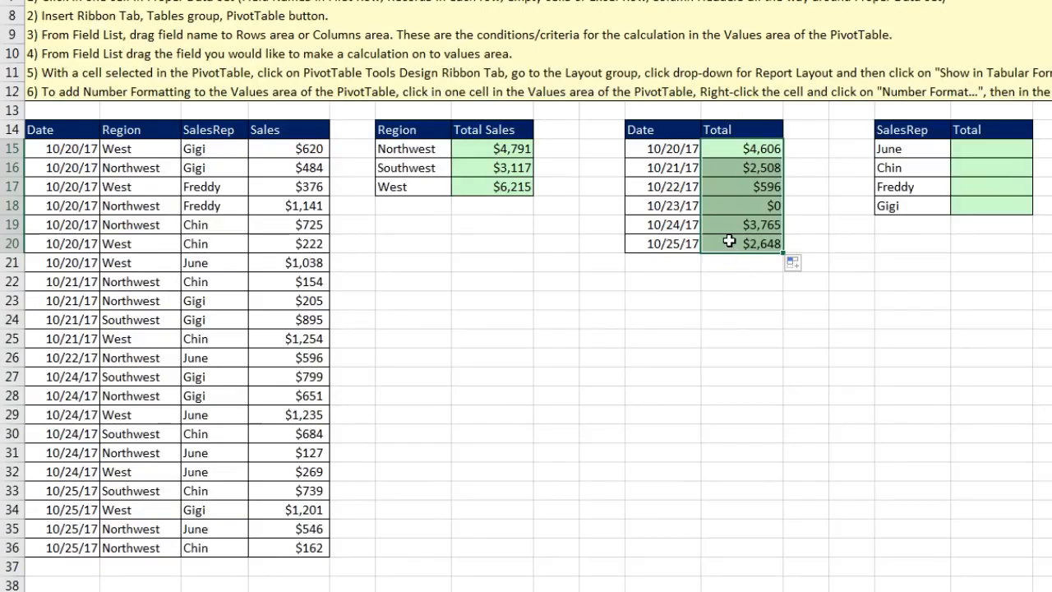
click(728, 240)
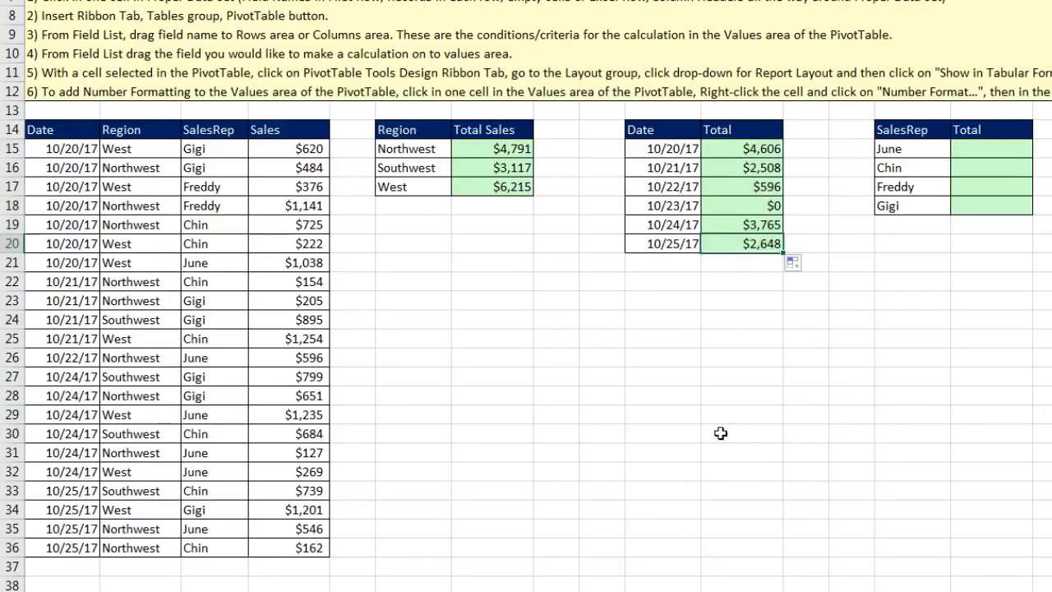
key(F2)
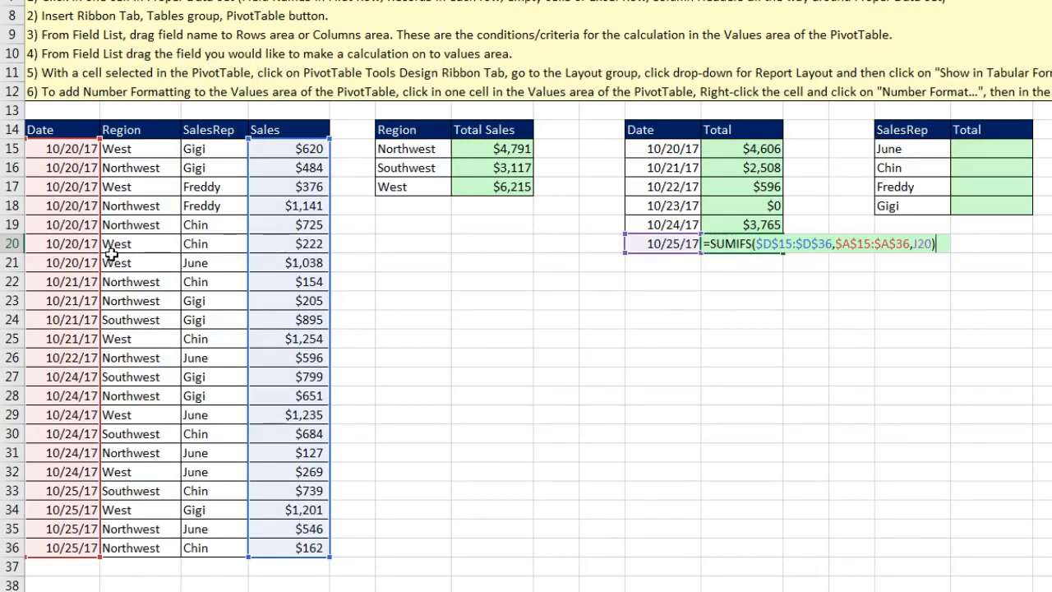
key(ctrl+Return)
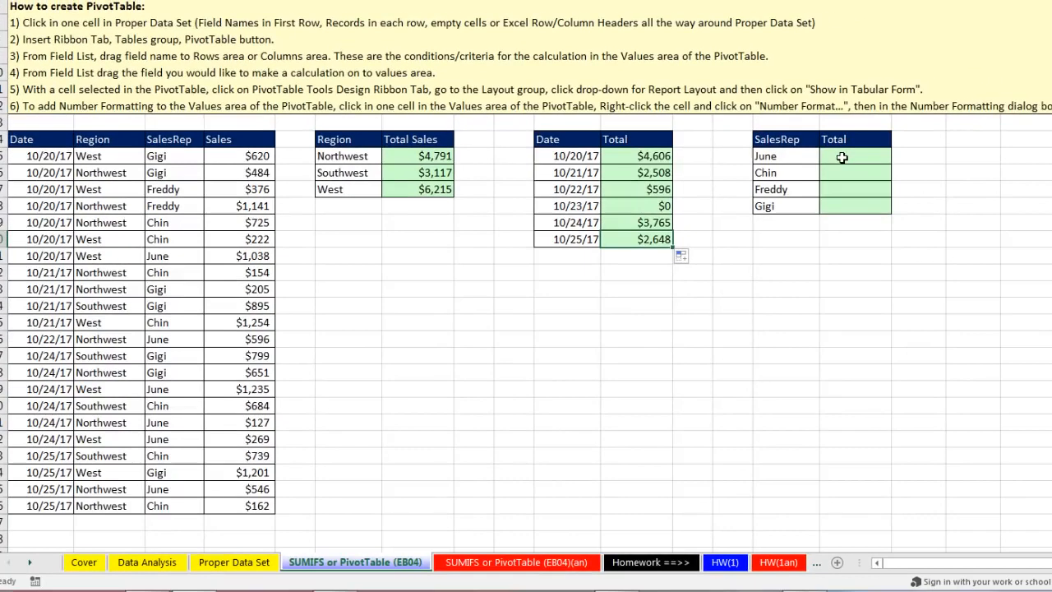
Enter =SUMIFS($D$15:$D$36,$C$15:$C$36,N15) in O15 to total the first sales rep's sales
key(Up)
key(Up)
key(Up)
key(Right)
key(Right)
key(Right)
click(842, 159)
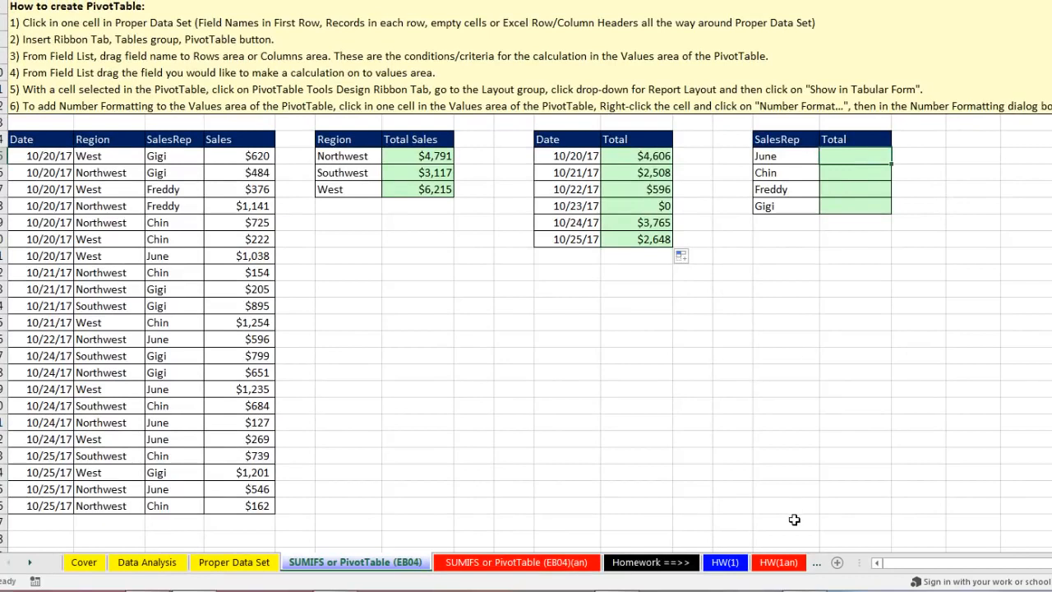
text(=sumifs)
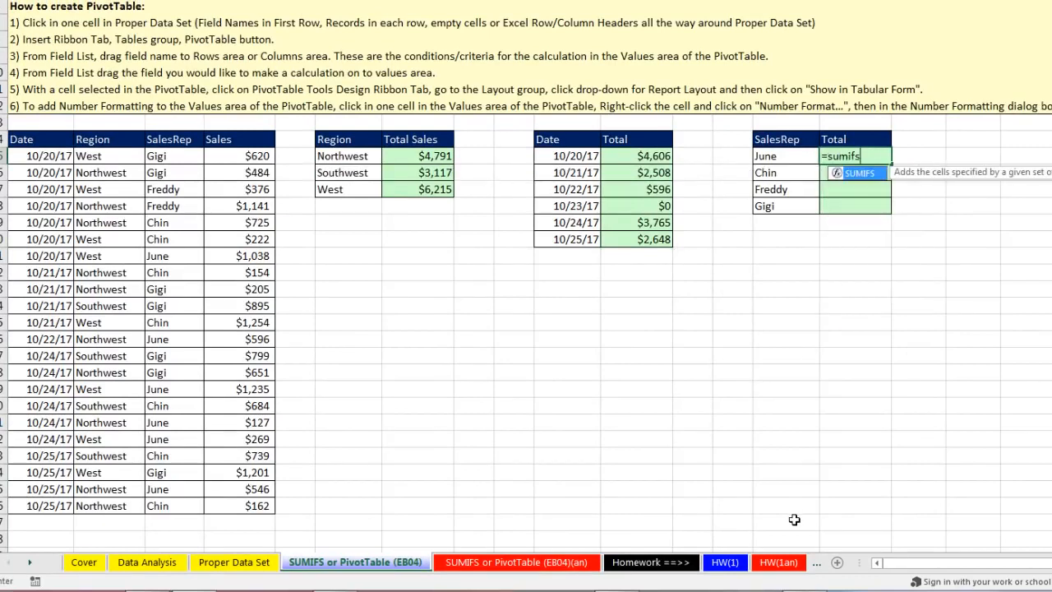
key(Tab)
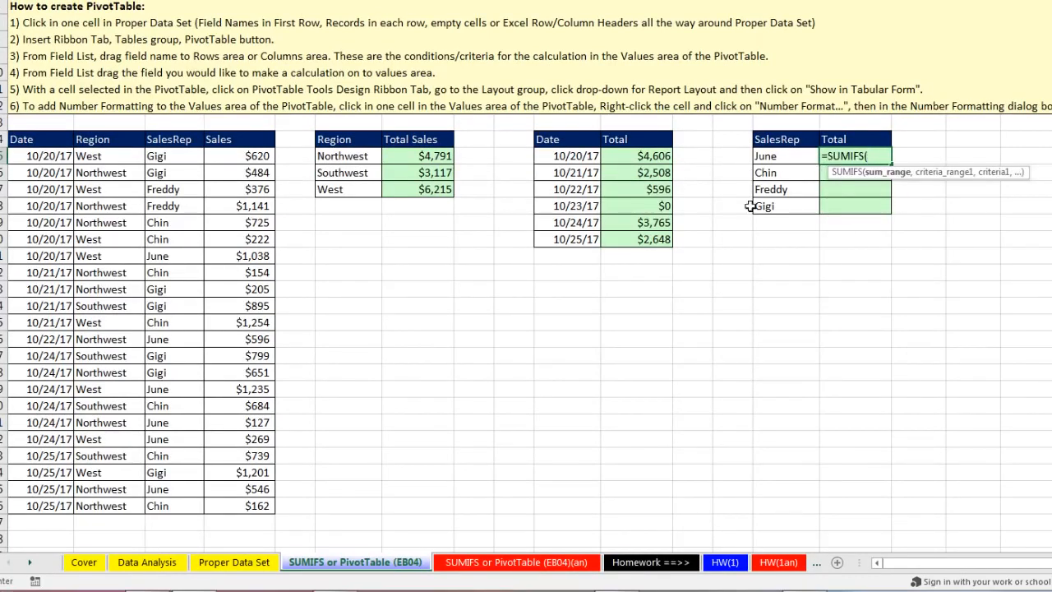
drag(226, 156, 231, 503)
key(F4)
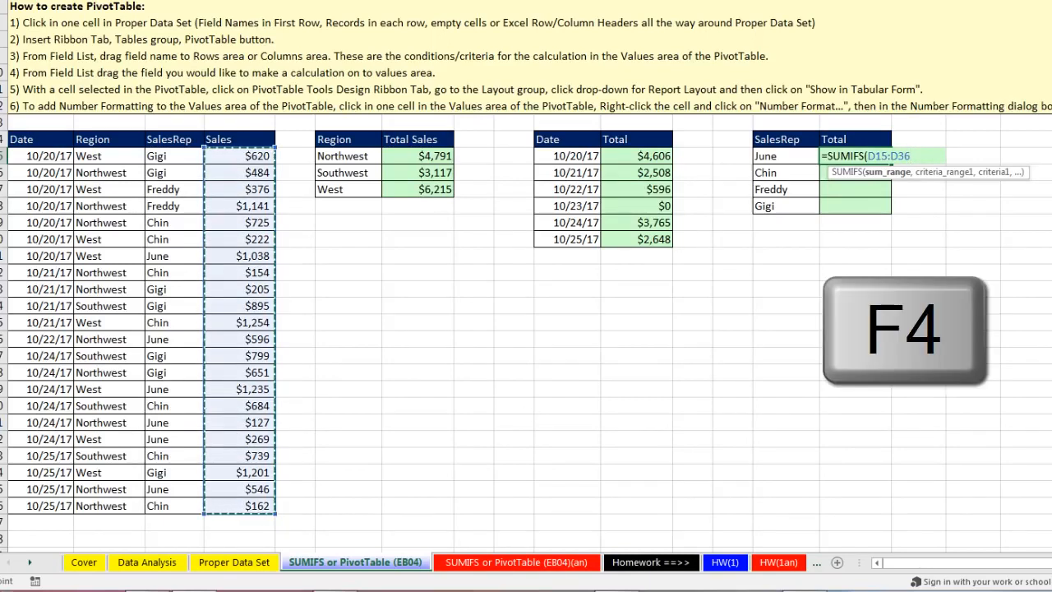
text(,)
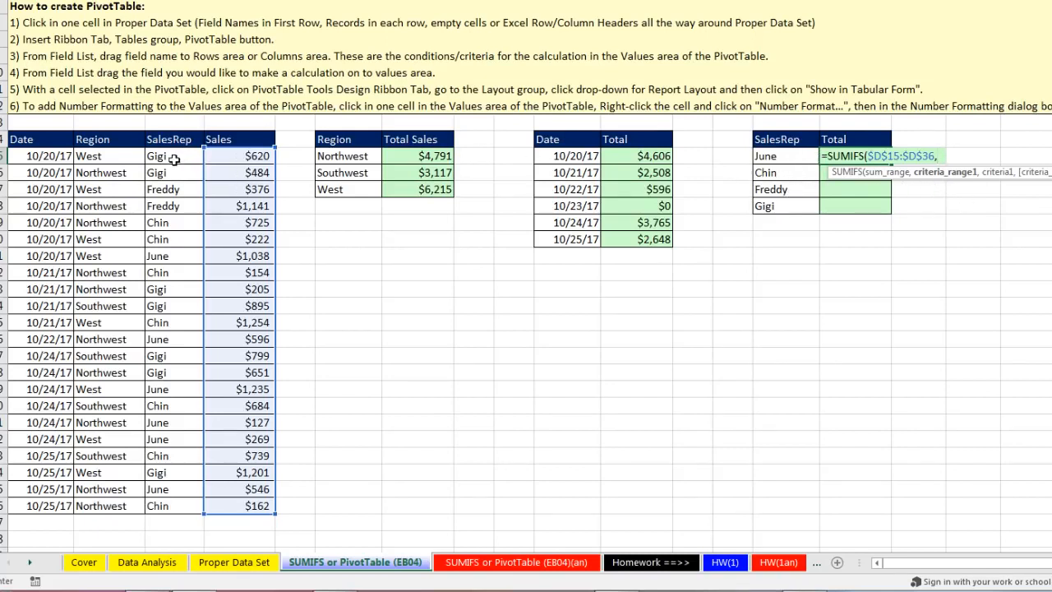
drag(173, 158, 162, 509)
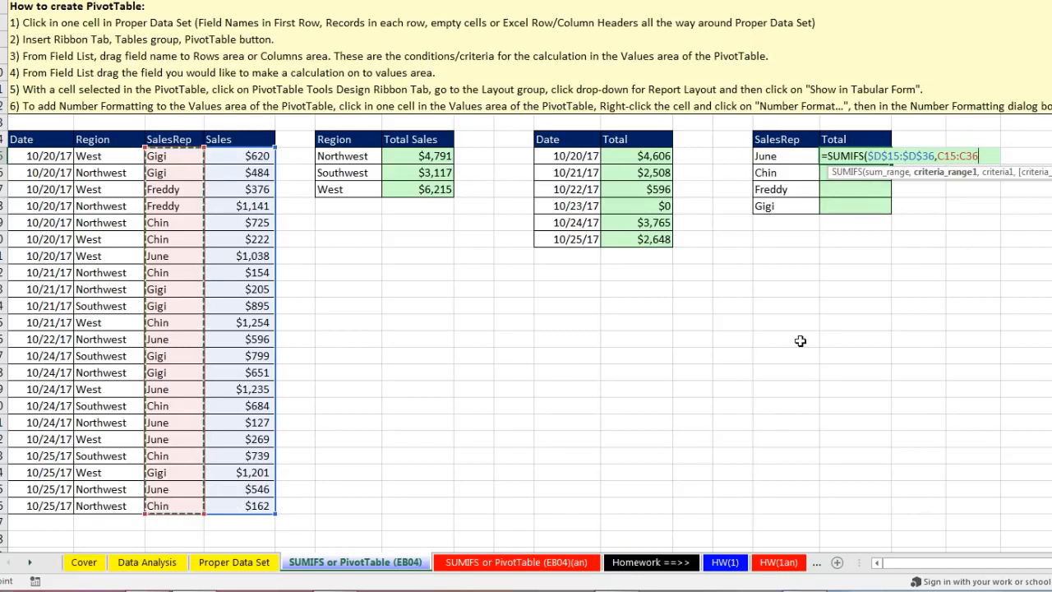
key(F4)
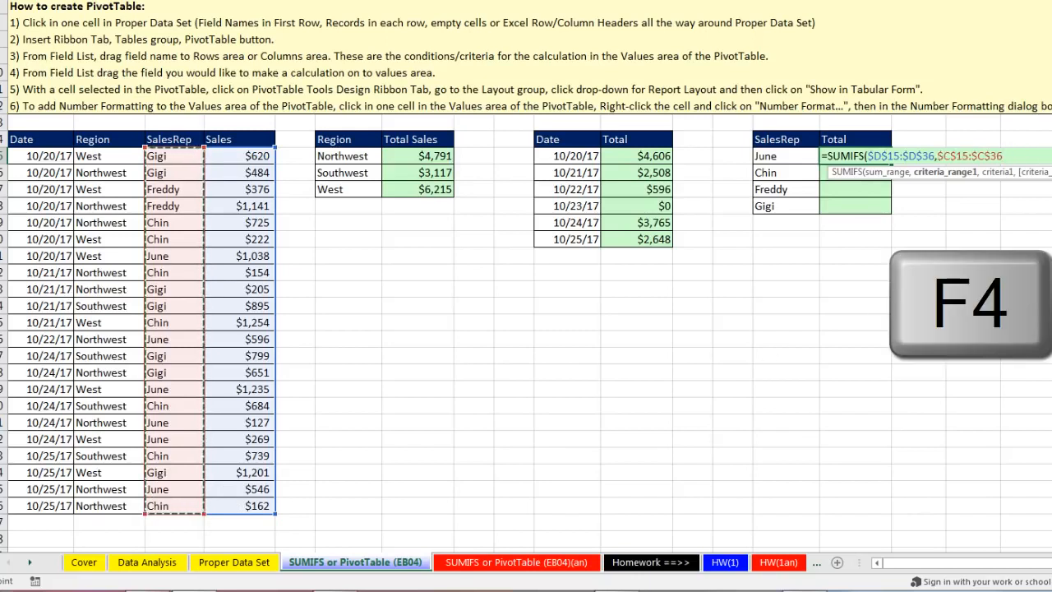
text(,)
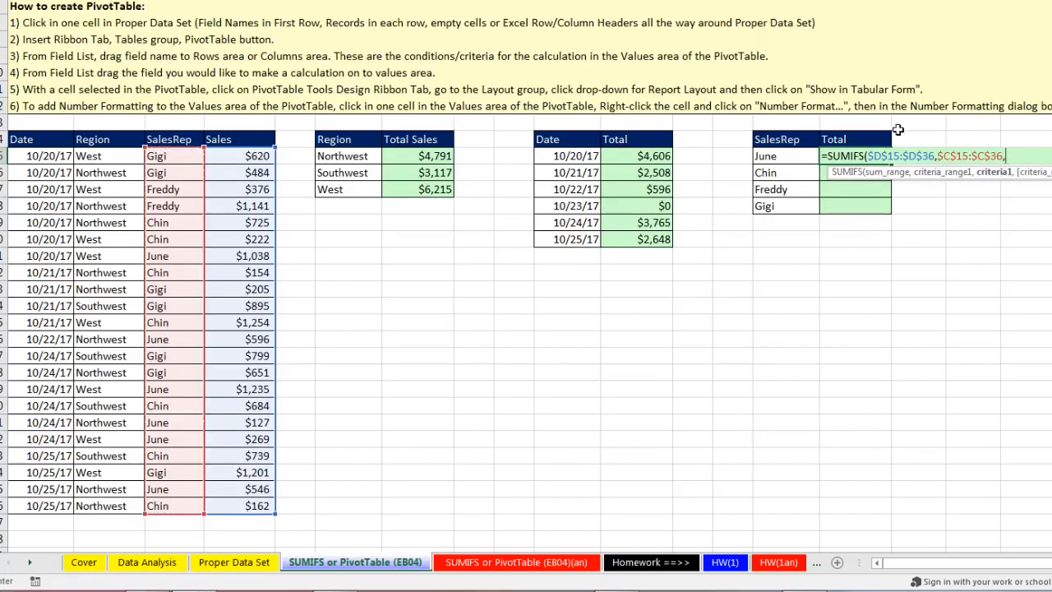
click(766, 156)
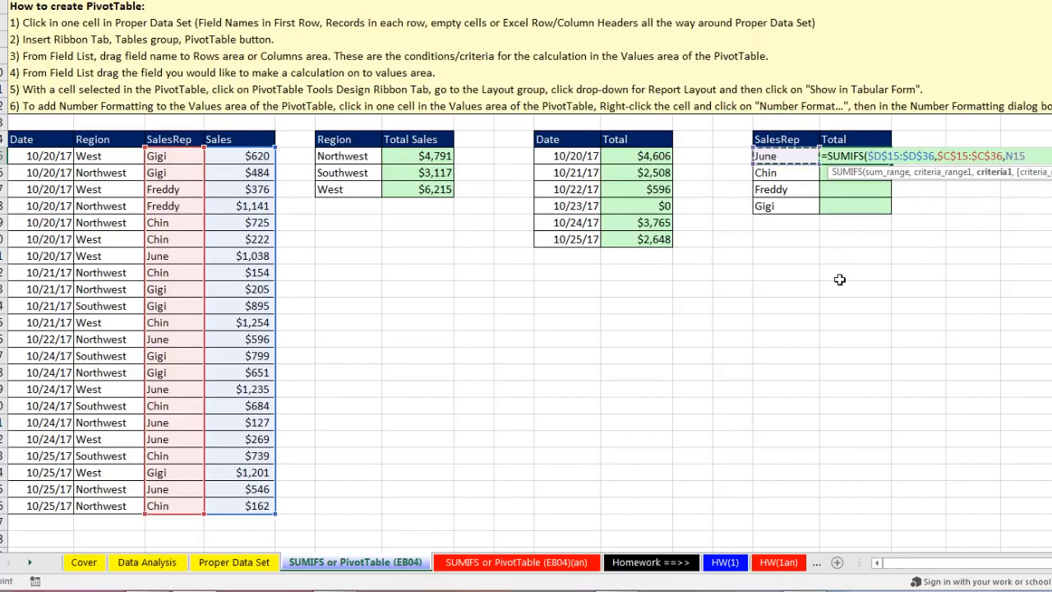
text())
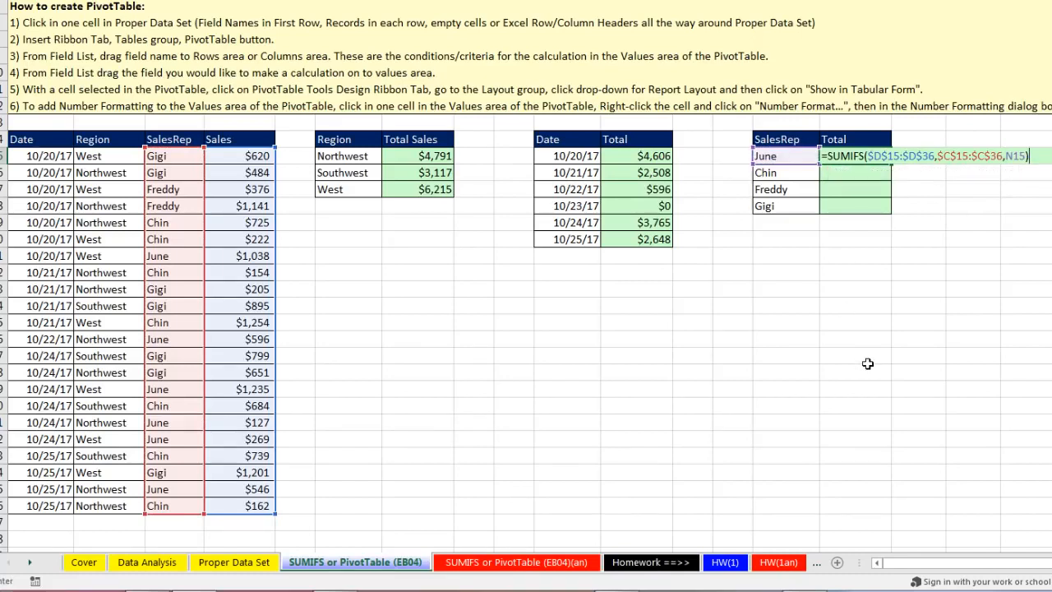
key(ctrl+Return)
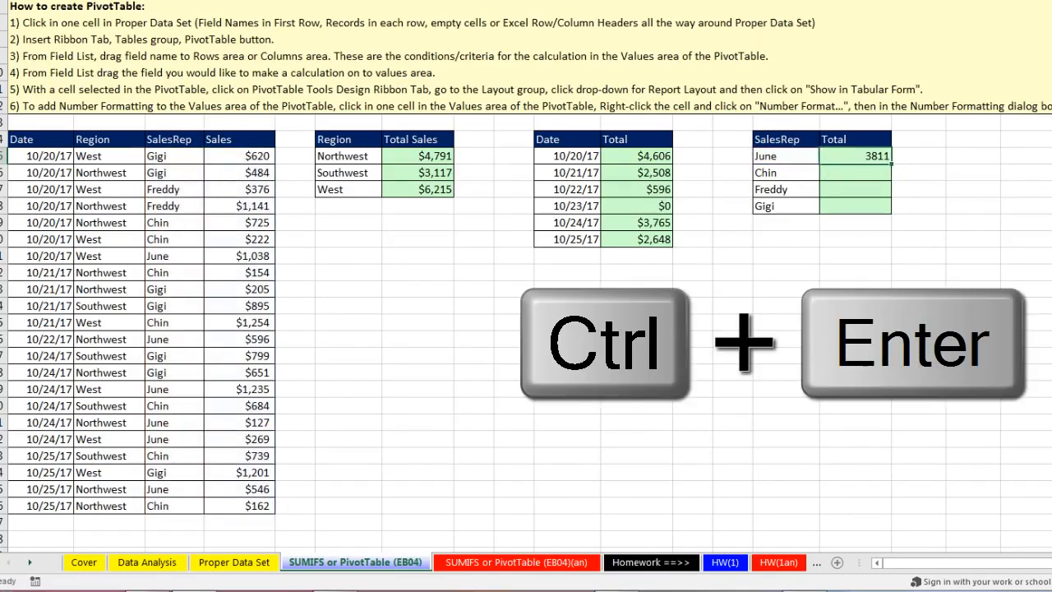
Format the first sales rep's total in O15 as Currency with 0 decimal places
key(ctrl+1)
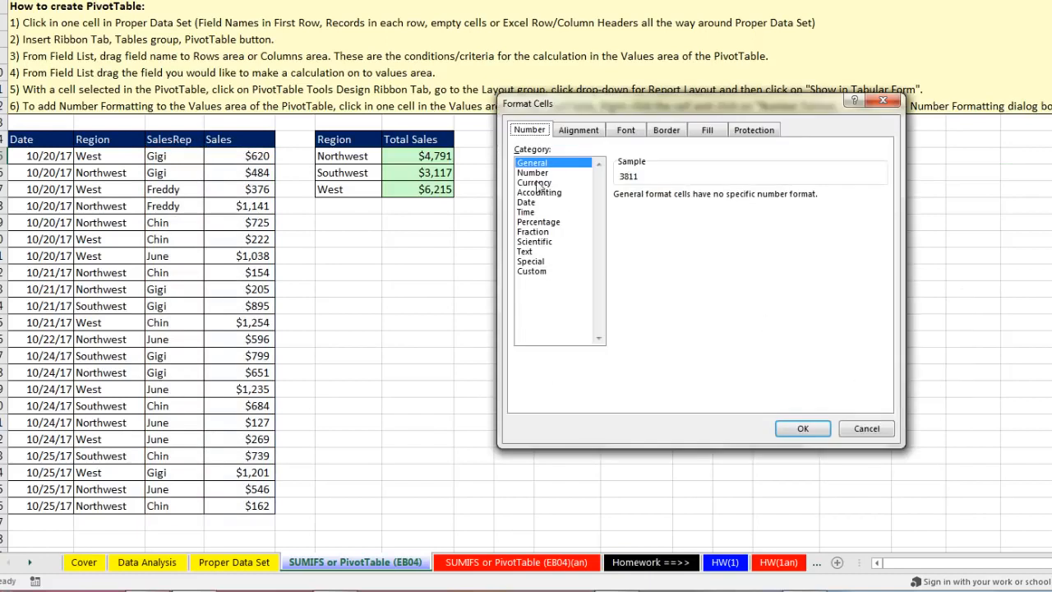
click(536, 183)
click(716, 199)
click(716, 201)
key(Return)
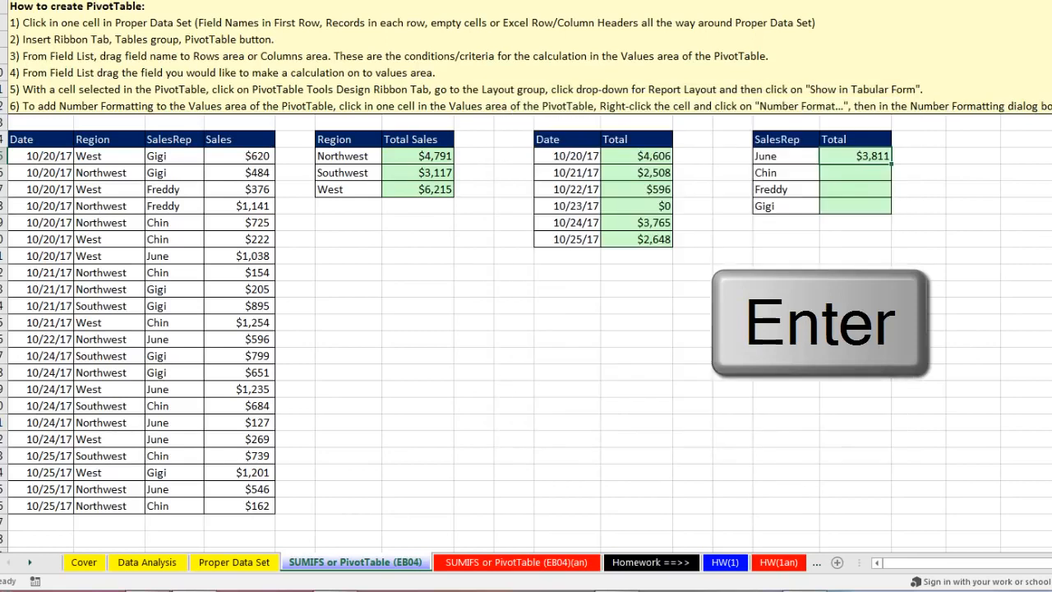
Copy the O15 SUMIFS formula down through O18 and verify the cell references in the last rep's total
drag(892, 164, 891, 211)
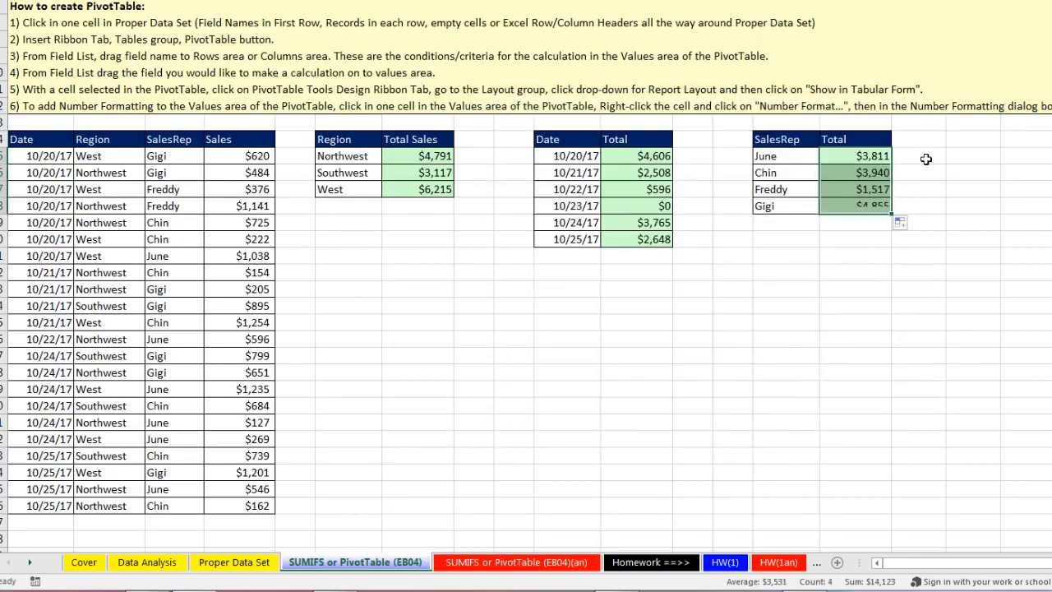
click(862, 207)
key(F2)
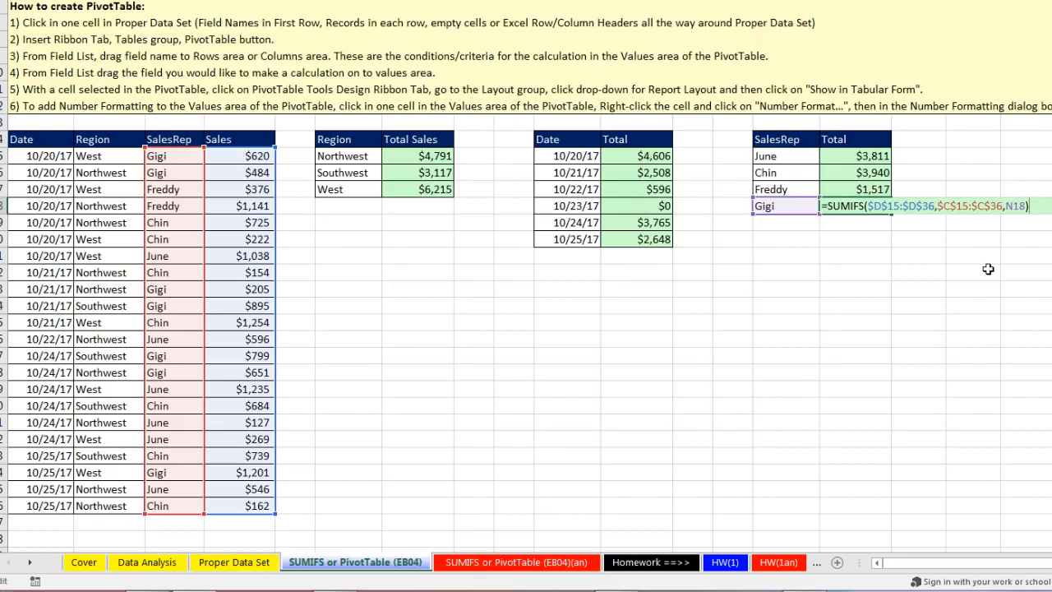
key(ctrl+Return)
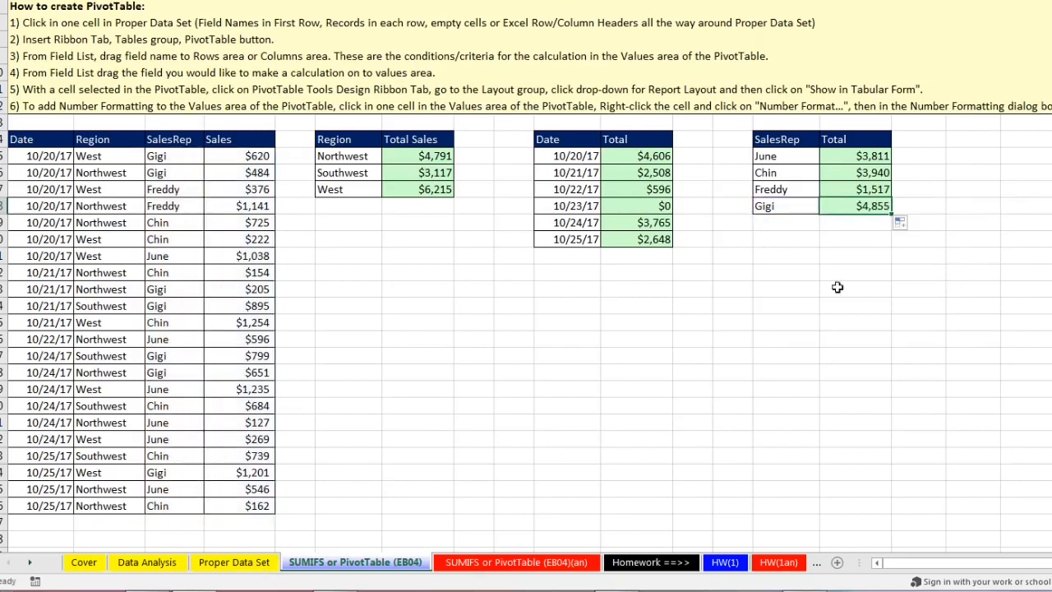
Examine the SUMIFS formulas in G16, K18 and O16 to compare their sum ranges, criteria ranges and criteria
click(426, 176)
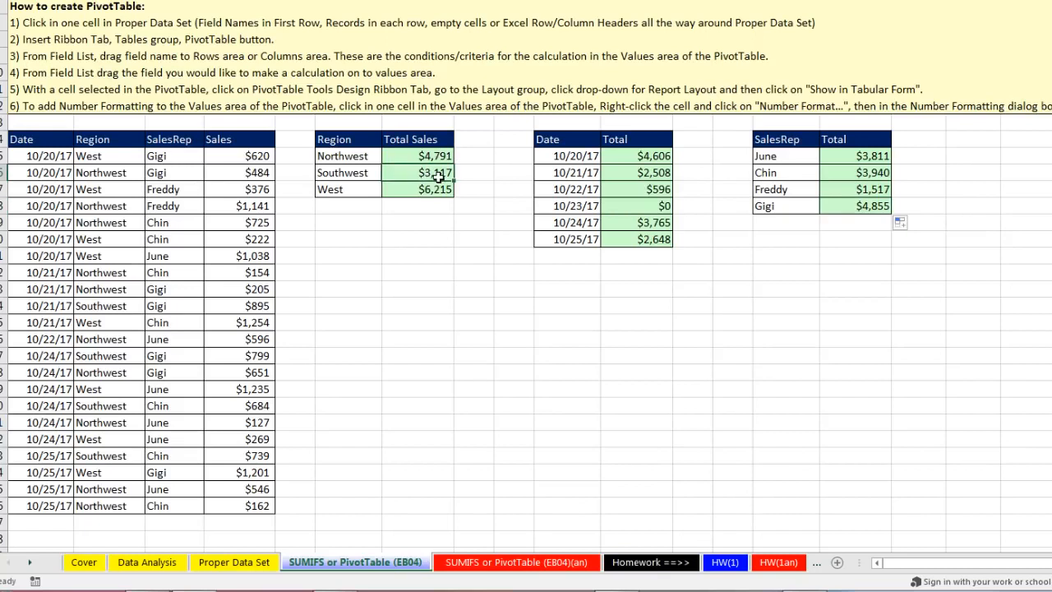
key(F2)
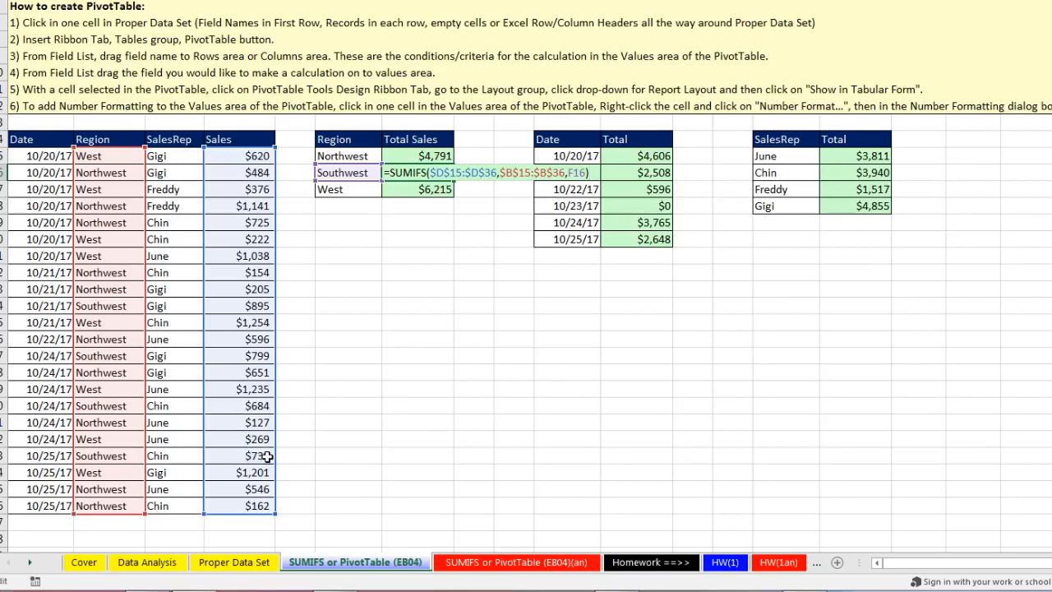
key(Escape)
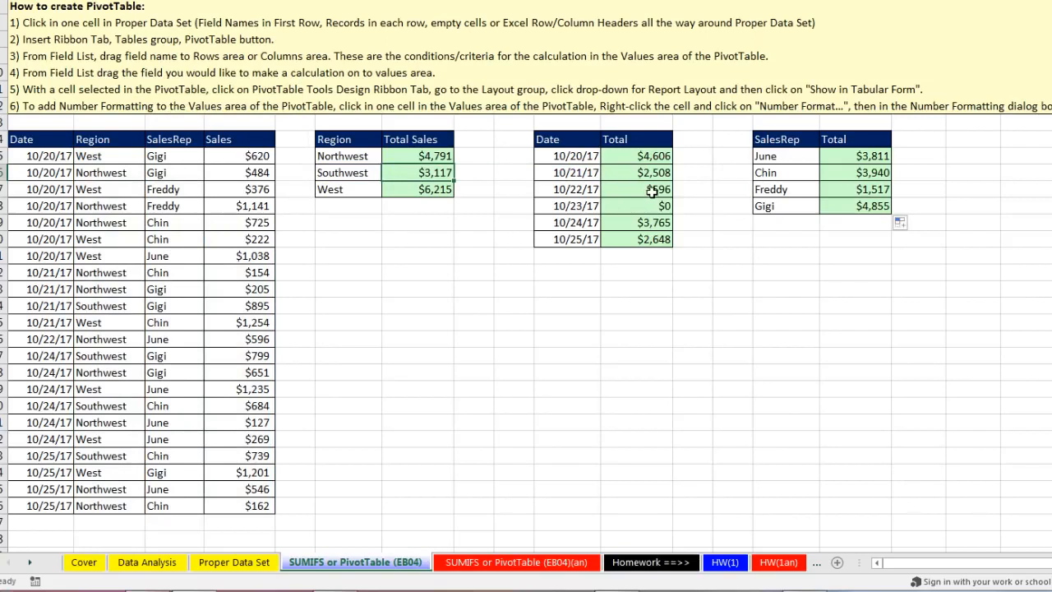
click(647, 190)
click(635, 206)
key(F2)
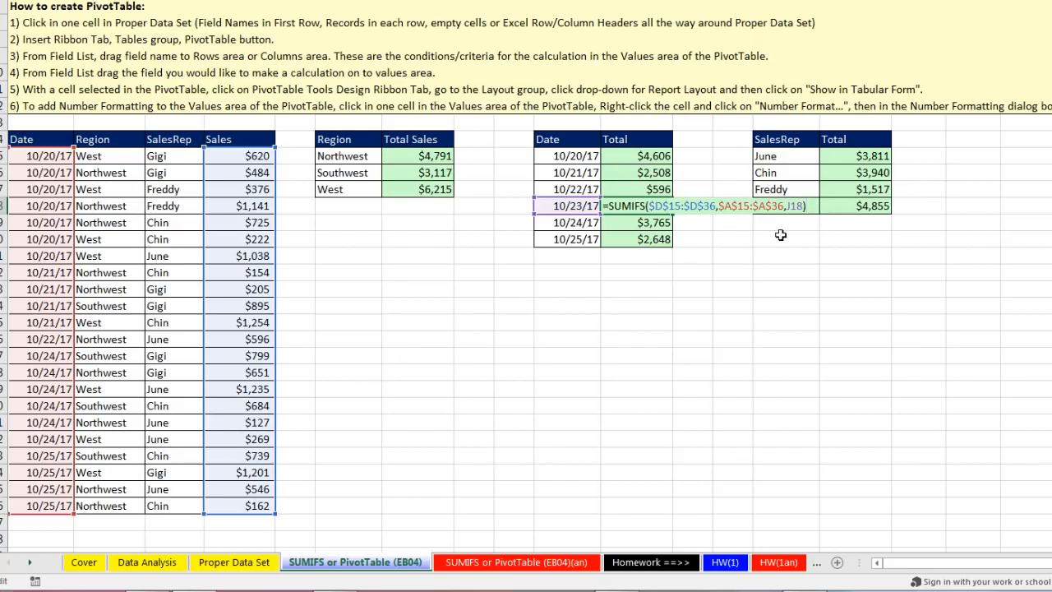
key(Return)
click(853, 172)
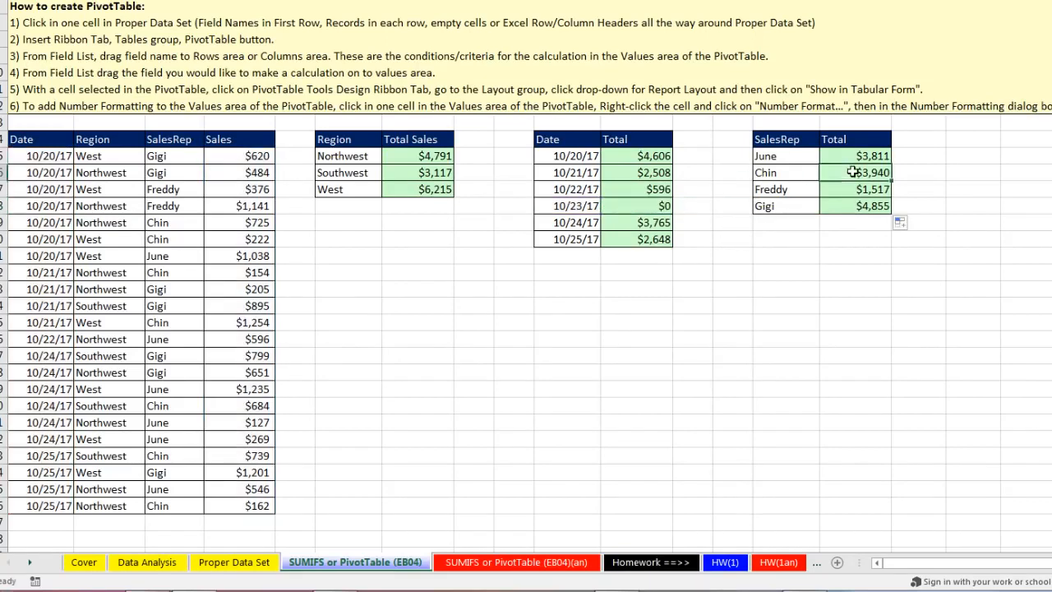
key(F2)
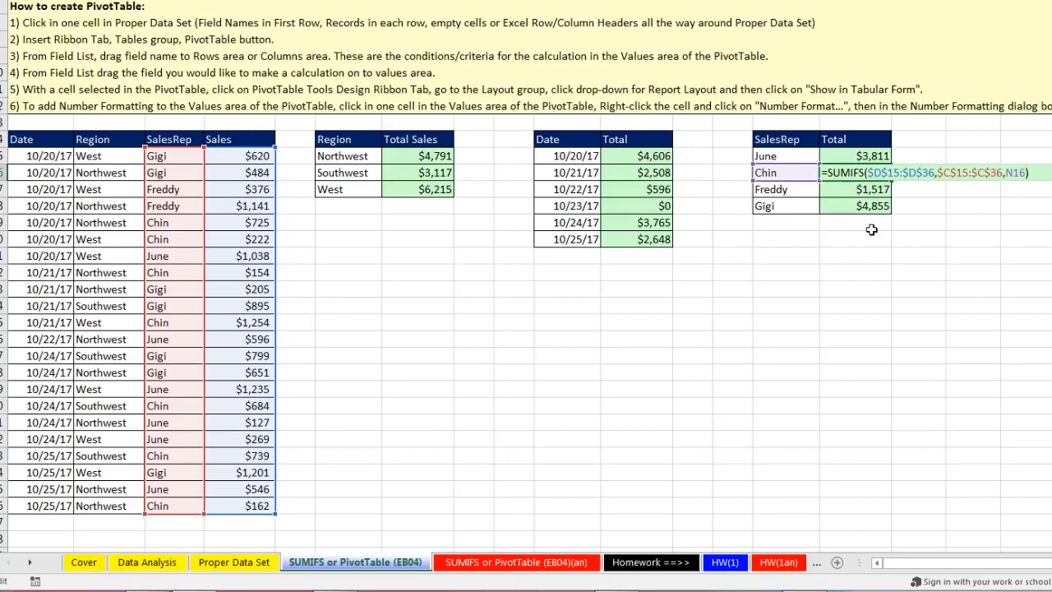
key(ctrl+Return)
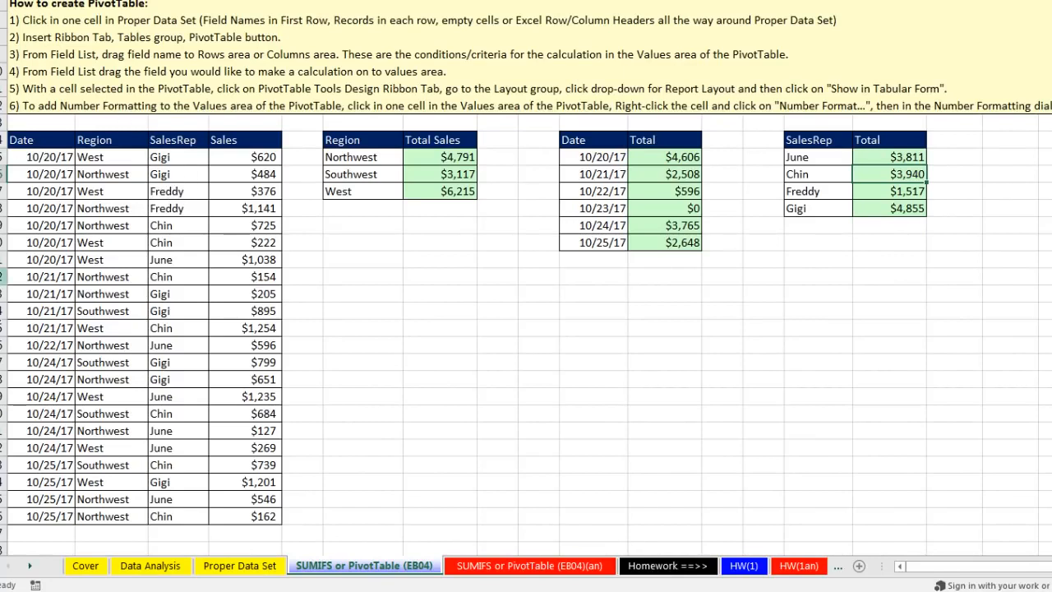
Start creating a PivotTable from the sales data set, using A14:D36 as the source range
click(169, 190)
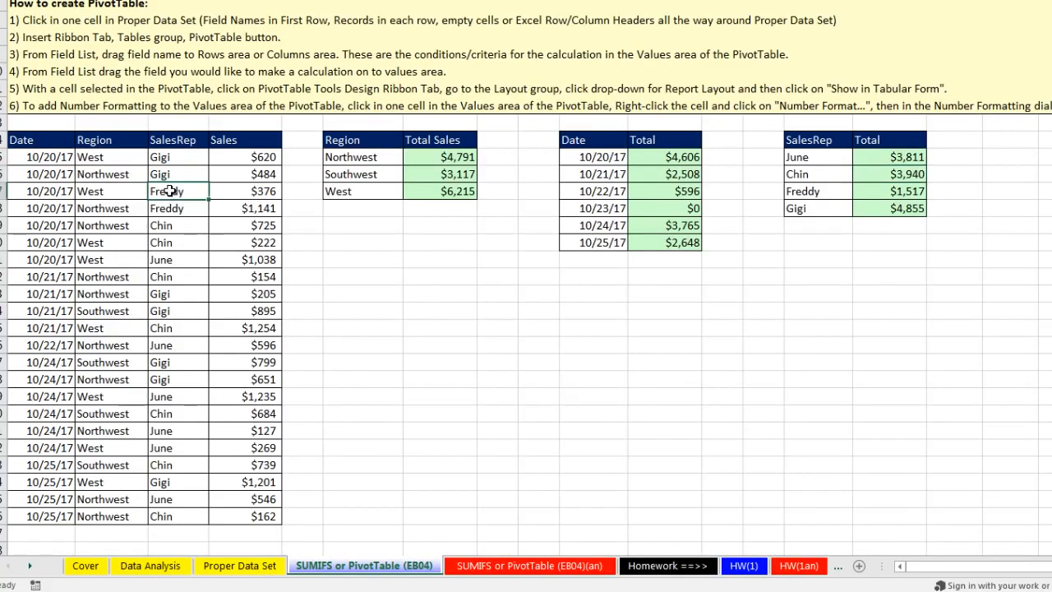
click(108, 171)
click(108, 141)
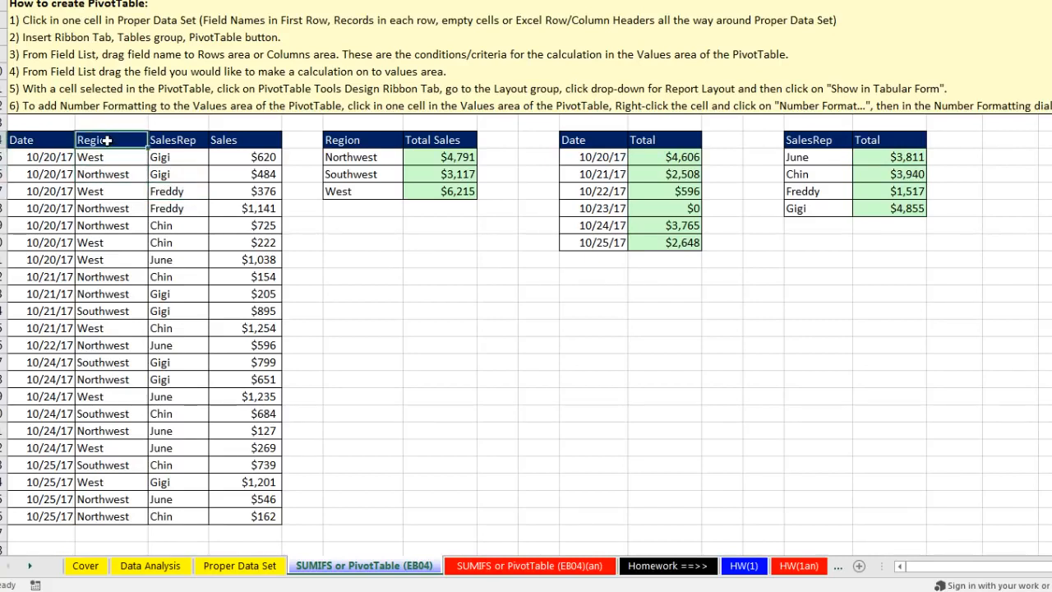
click(165, 192)
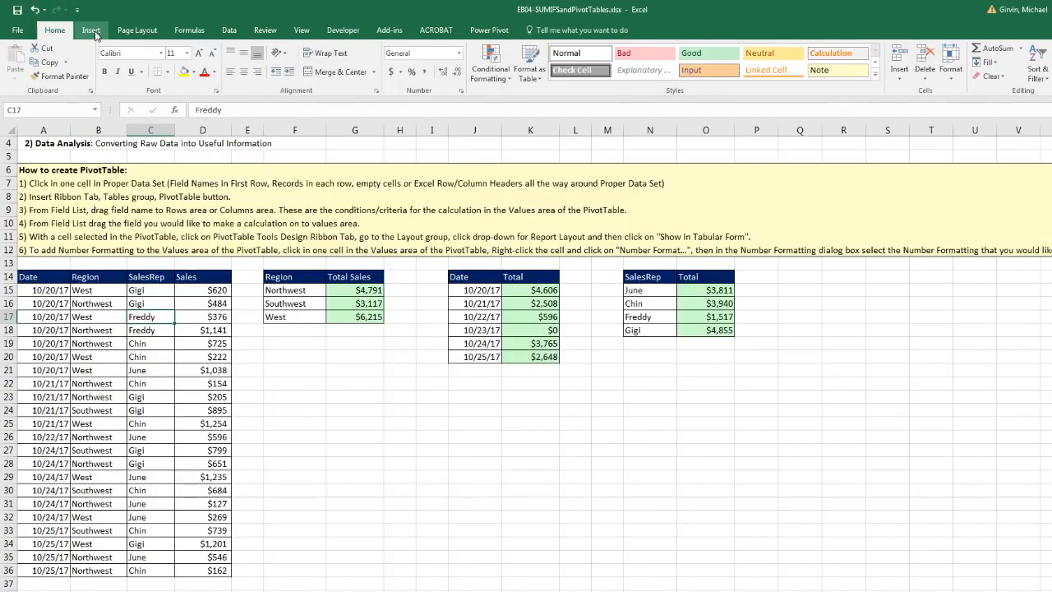
click(92, 31)
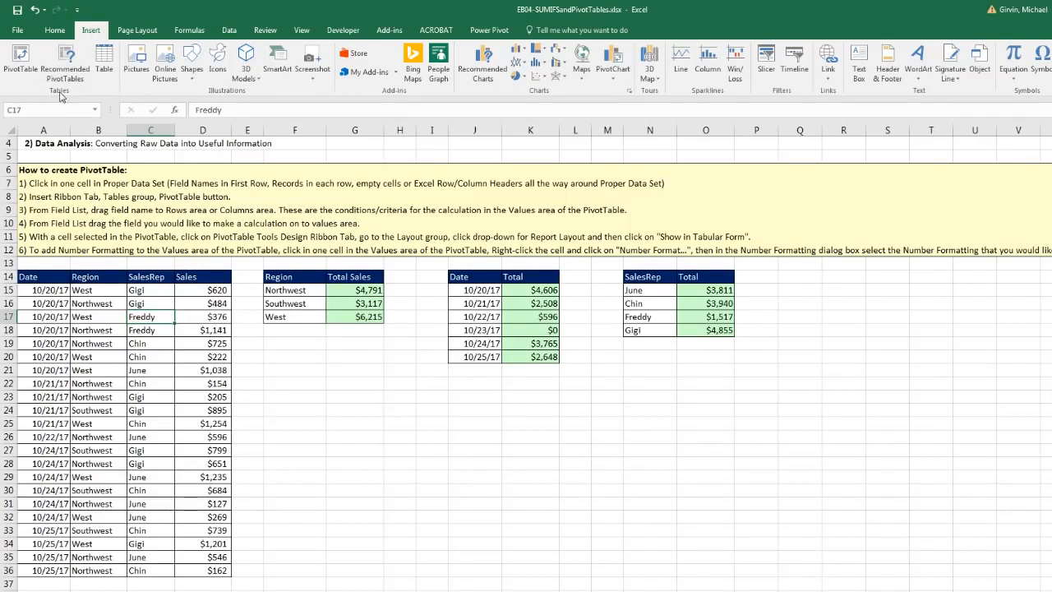
click(20, 61)
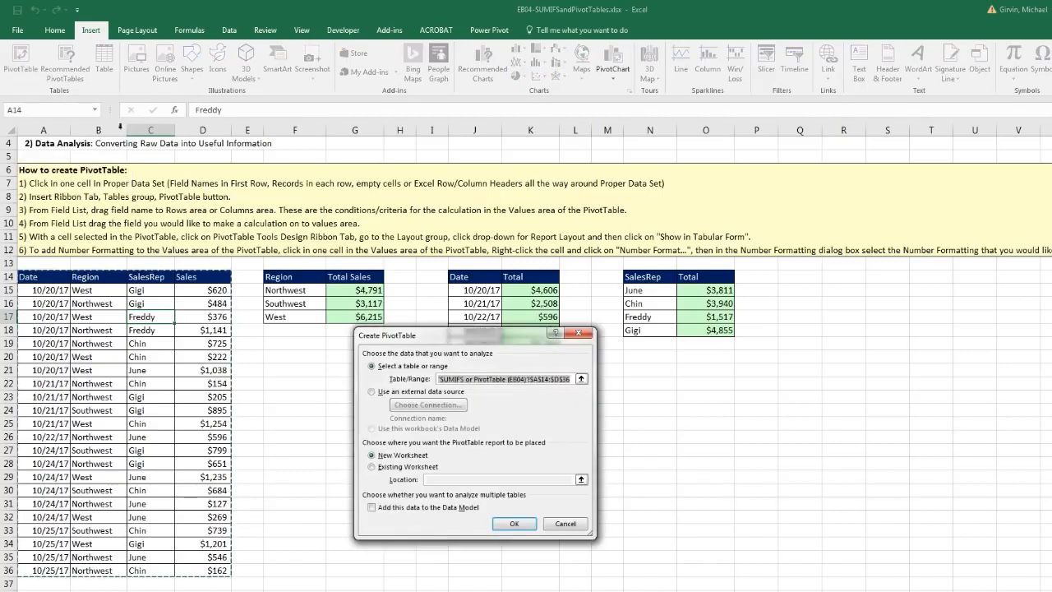
drag(470, 349, 513, 365)
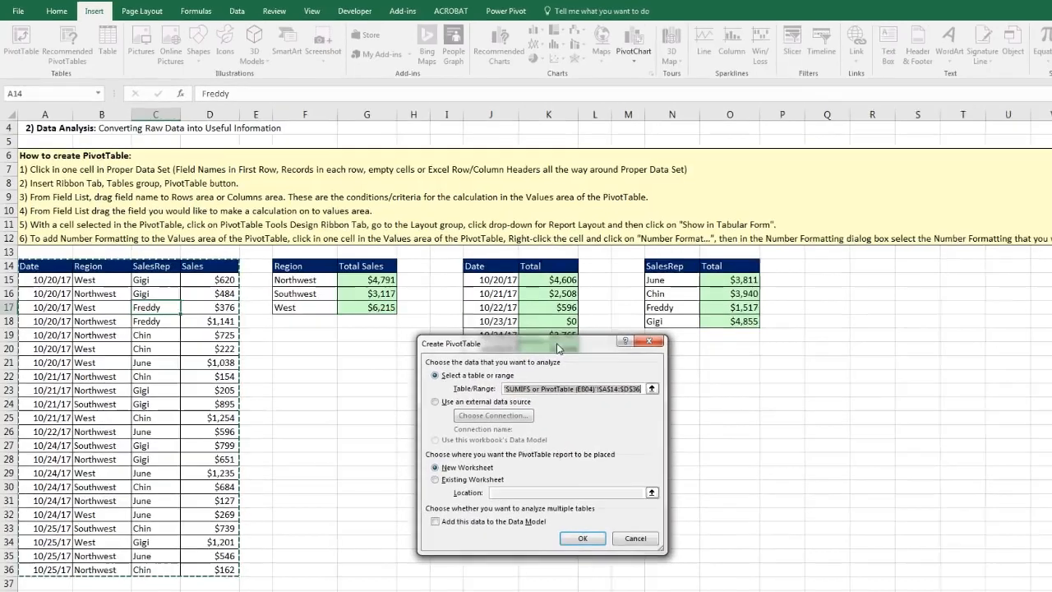
drag(557, 348, 424, 315)
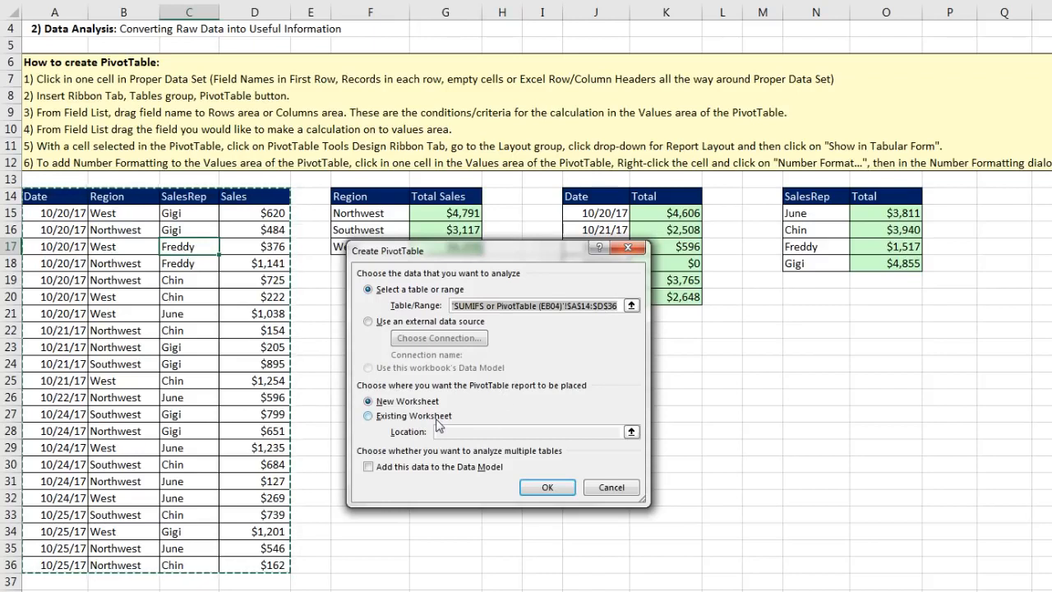
Set the PivotTable location to cell F23 on the existing worksheet and create it
click(368, 416)
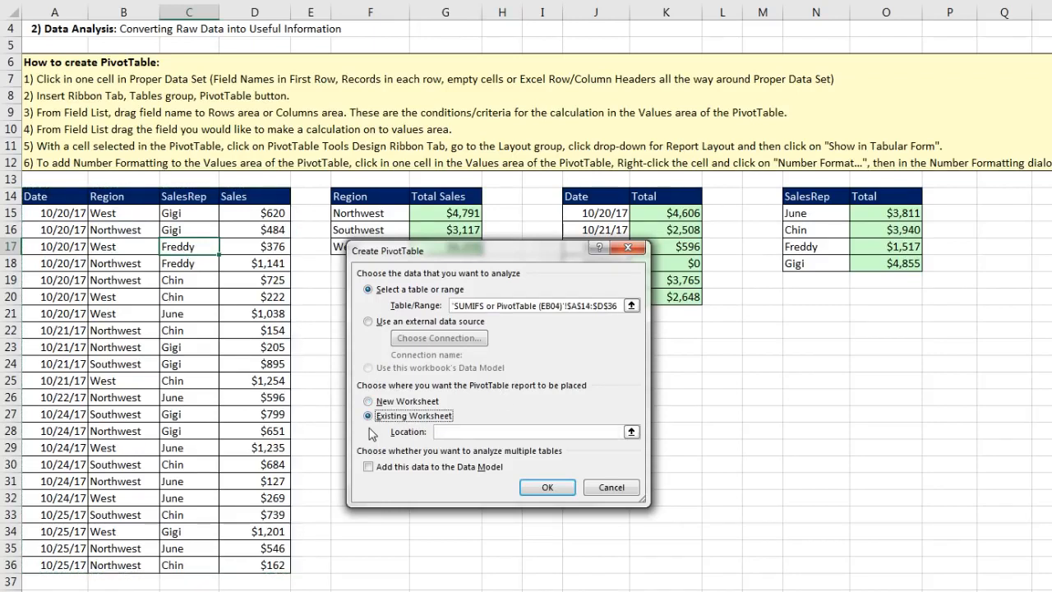
click(447, 431)
drag(434, 257, 577, 274)
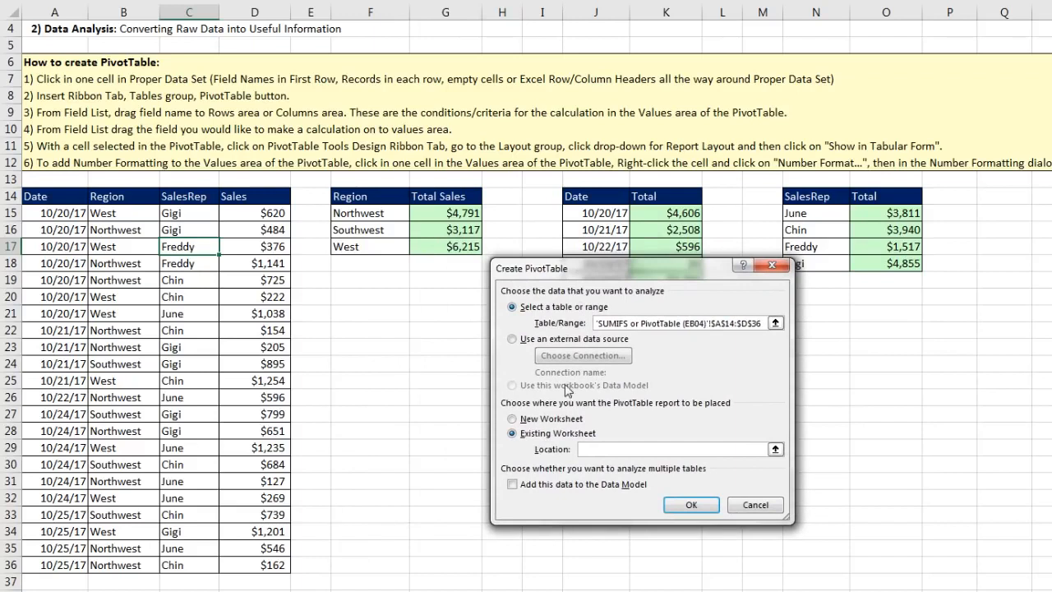
click(351, 350)
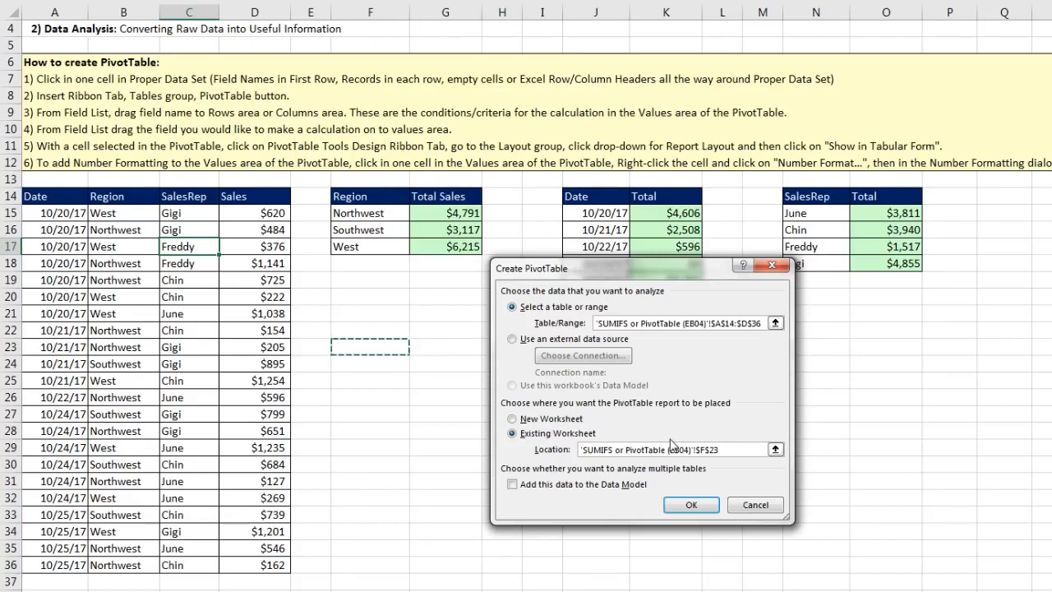
click(674, 506)
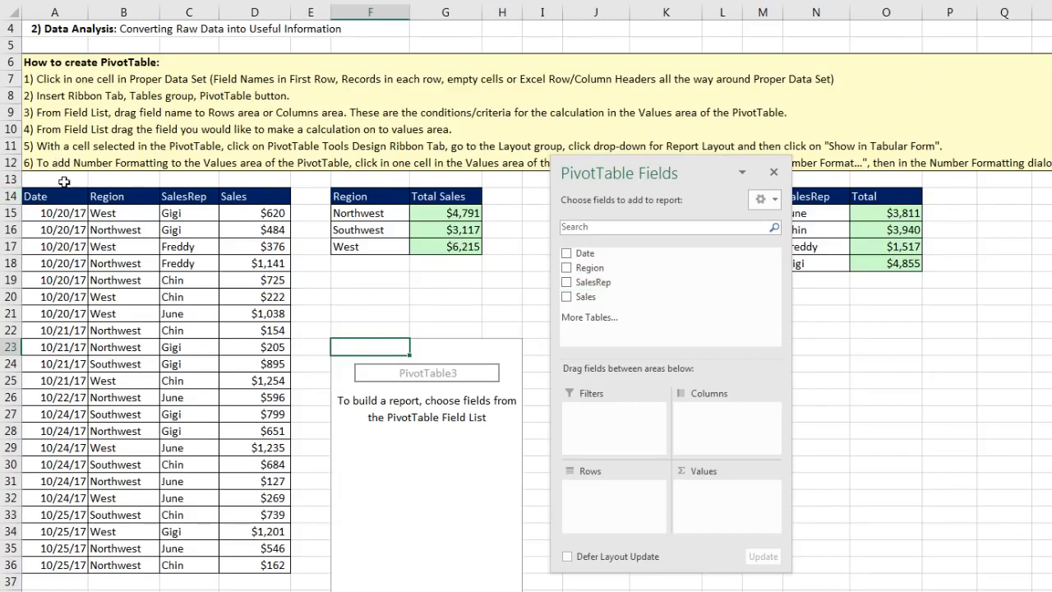
Add the Region field to the PivotTable's Rows area and the Sales field to its Values area
mouse_move(305, 190)
mouse_down()
mouse_move(213, 220)
mouse_move(123, 169)
mouse_up()
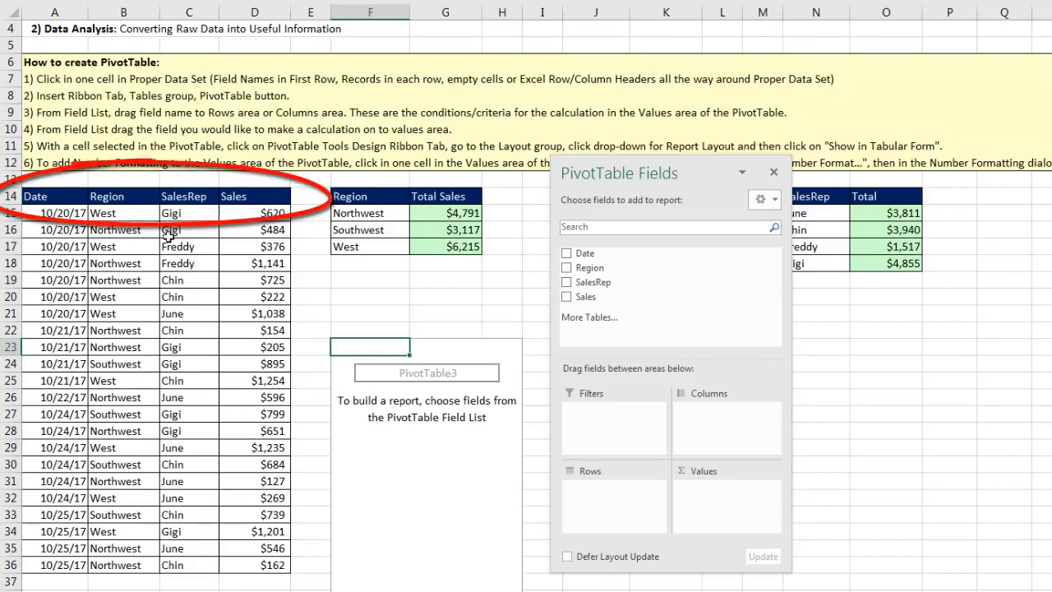
mouse_move(349, 214)
mouse_down()
mouse_move(513, 259)
mouse_move(553, 236)
mouse_up()
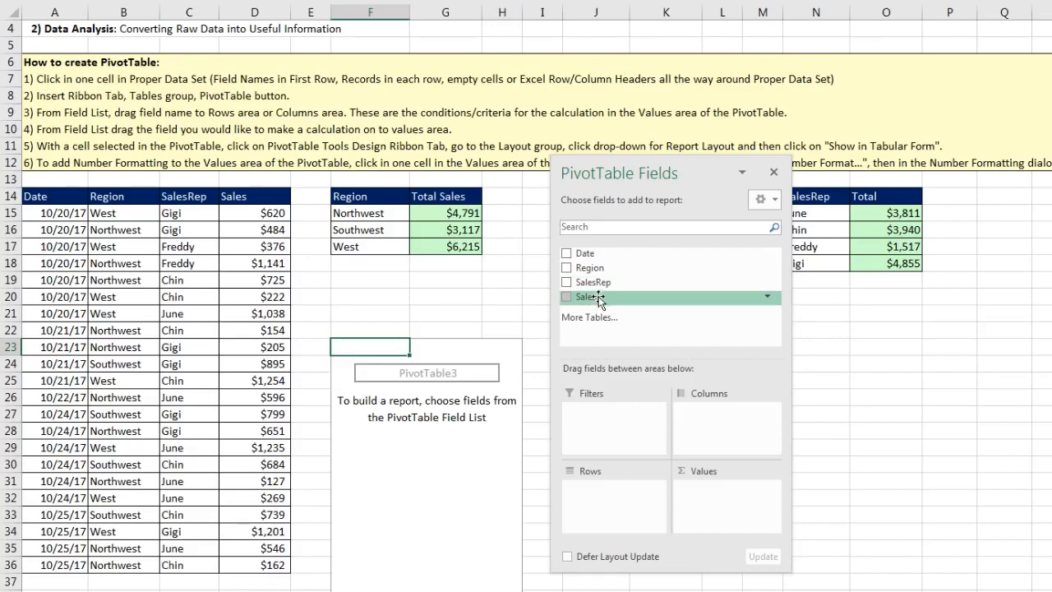
click(566, 269)
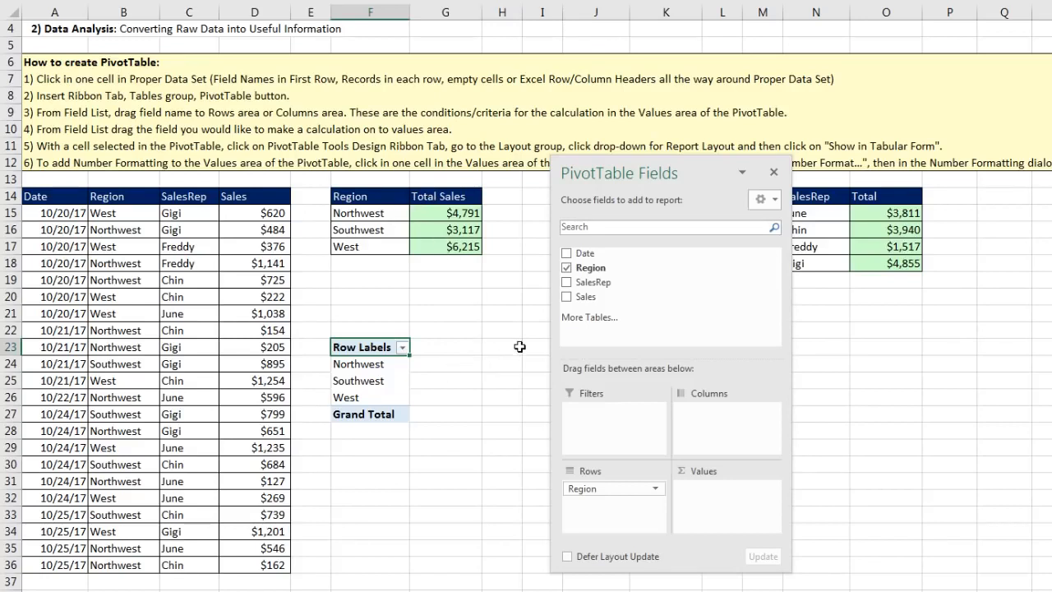
click(567, 297)
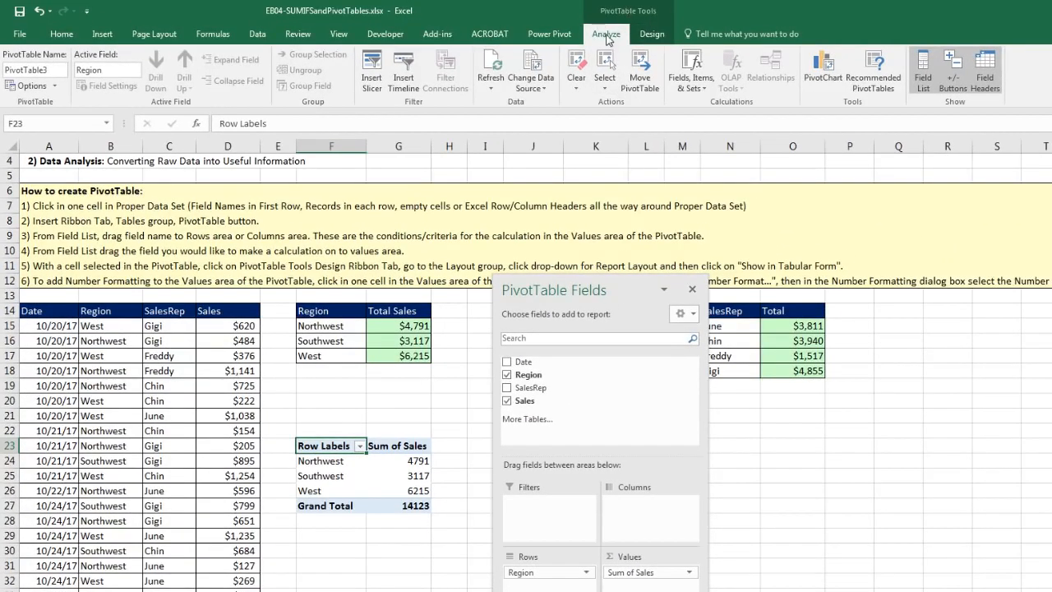
Change the PivotTable's report layout to Tabular Form
click(644, 36)
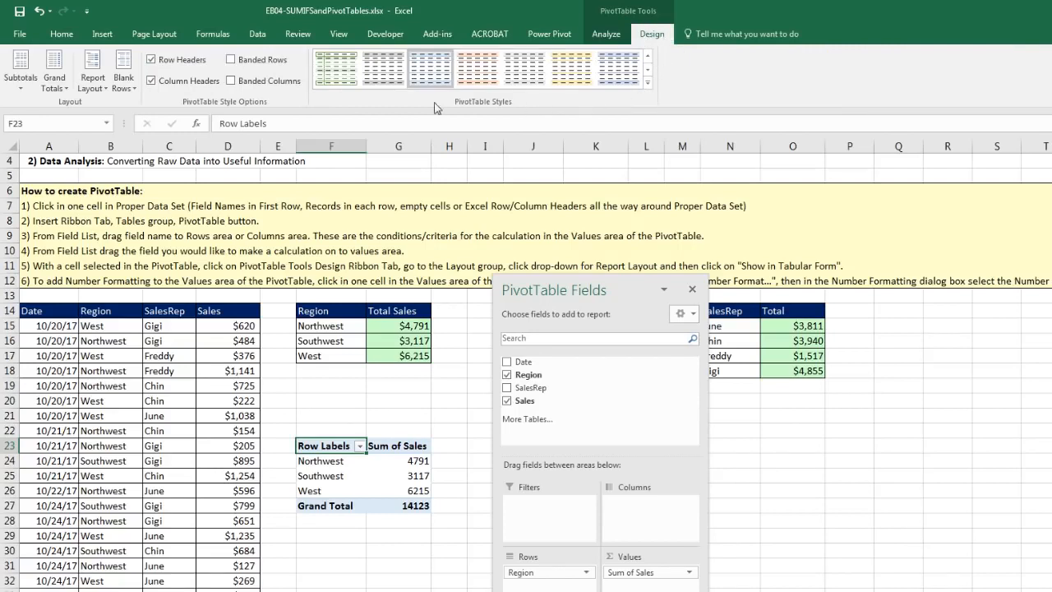
click(105, 91)
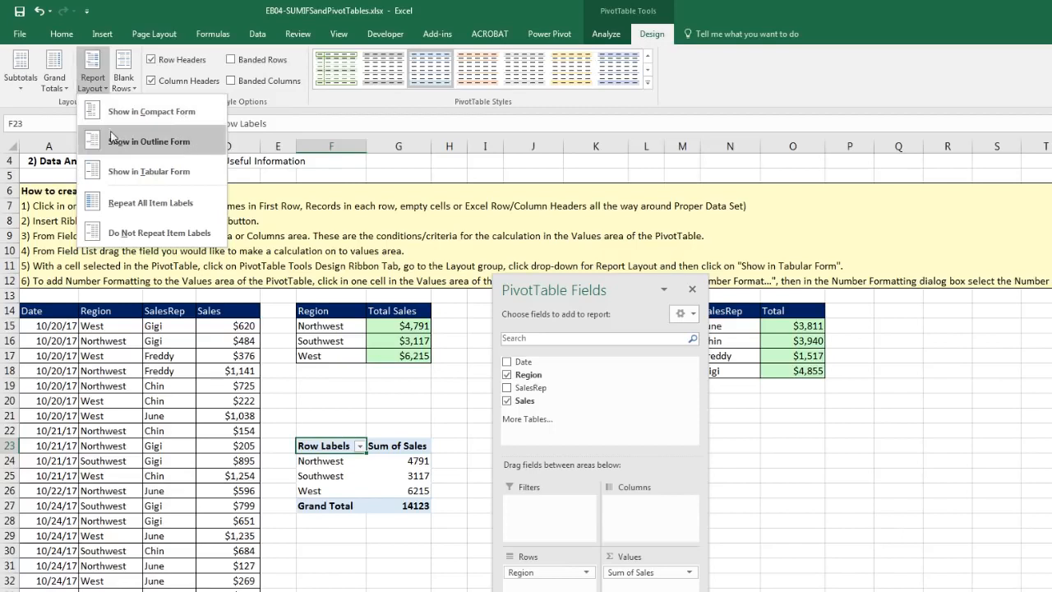
click(171, 177)
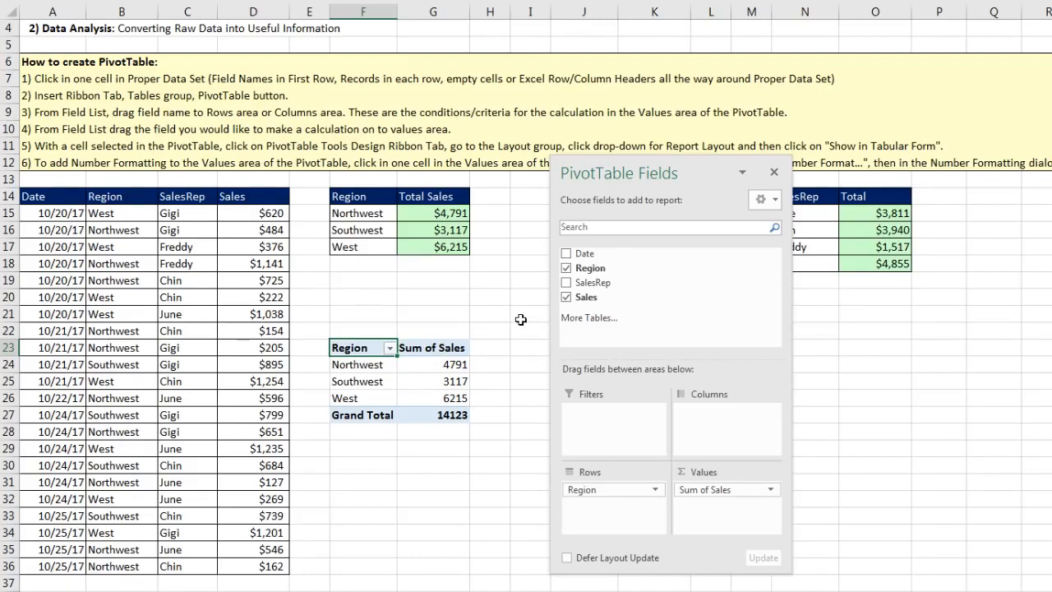
Check the number format settings of the SUMIFS region totals in G15:G17
click(449, 381)
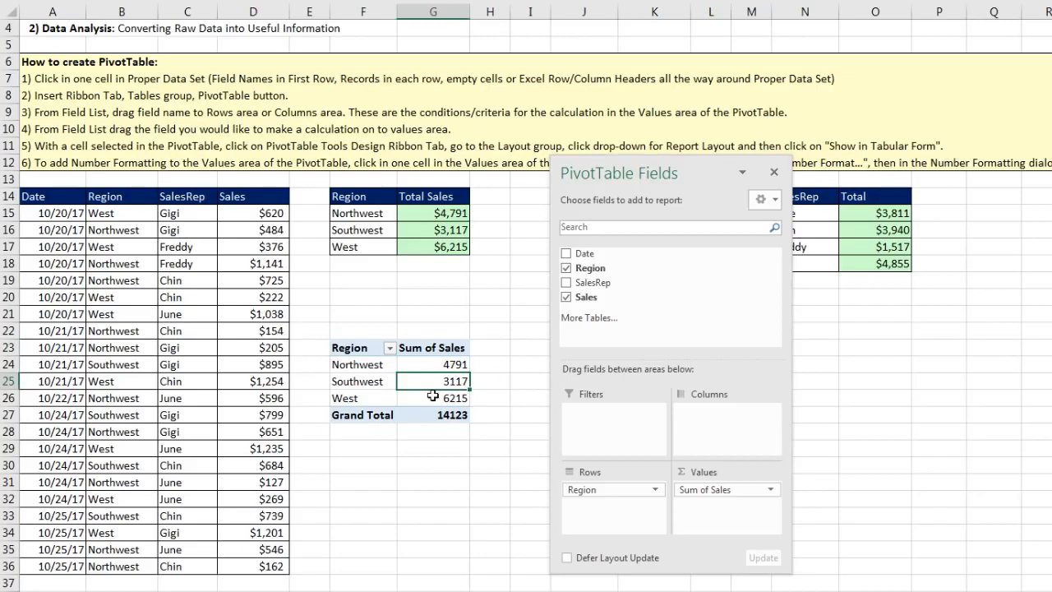
mouse_move(433, 396)
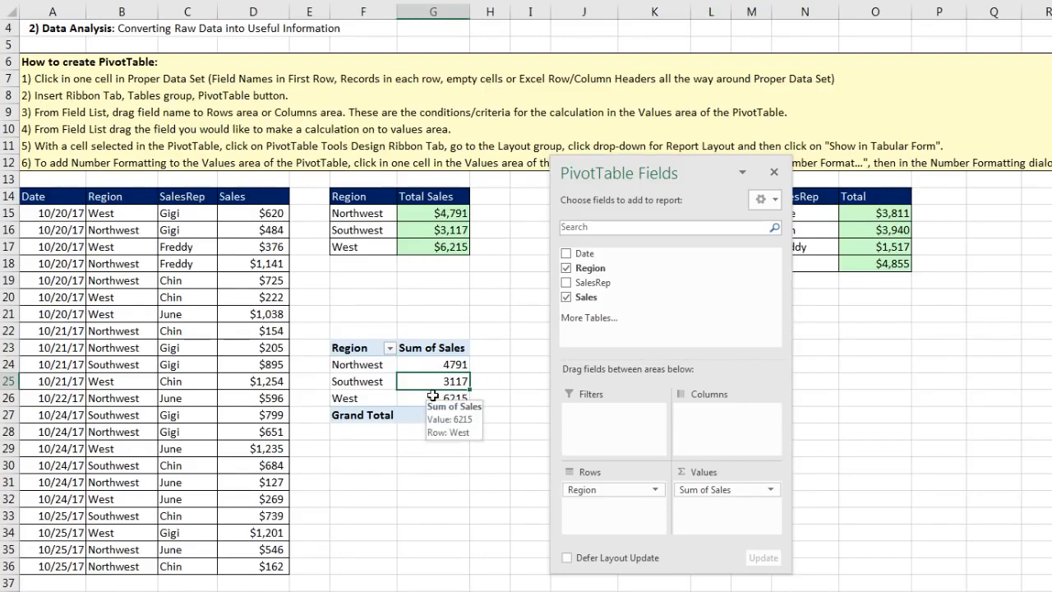
click(419, 214)
drag(420, 213, 437, 255)
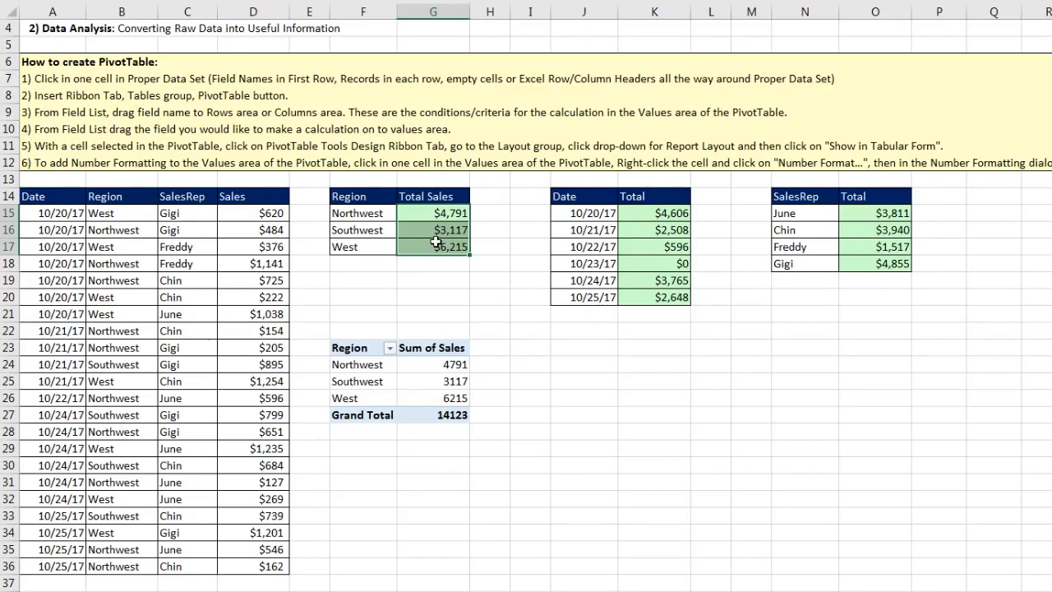
key(ctrl+1)
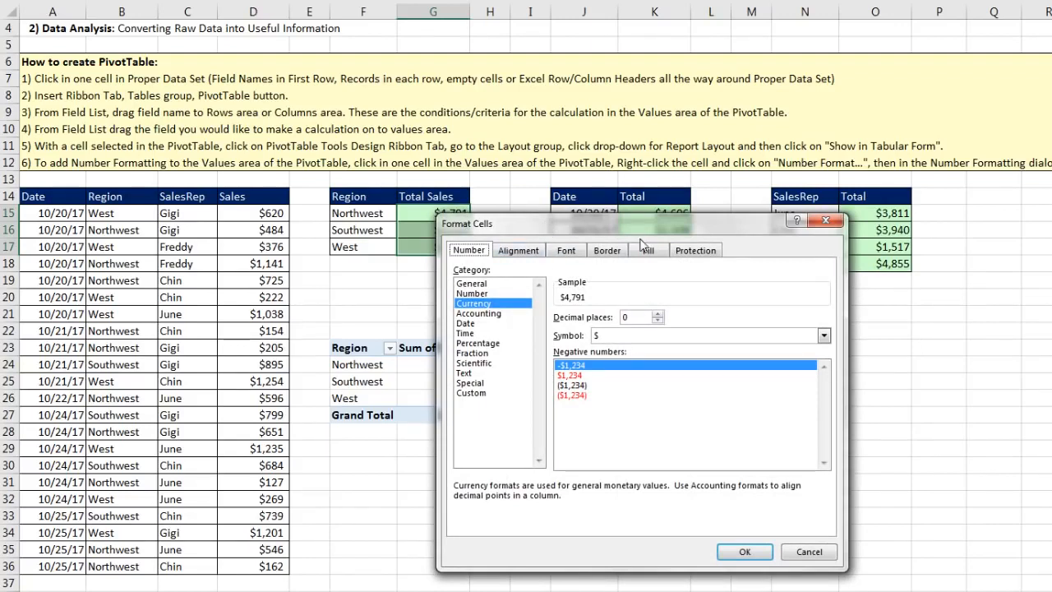
key(Return)
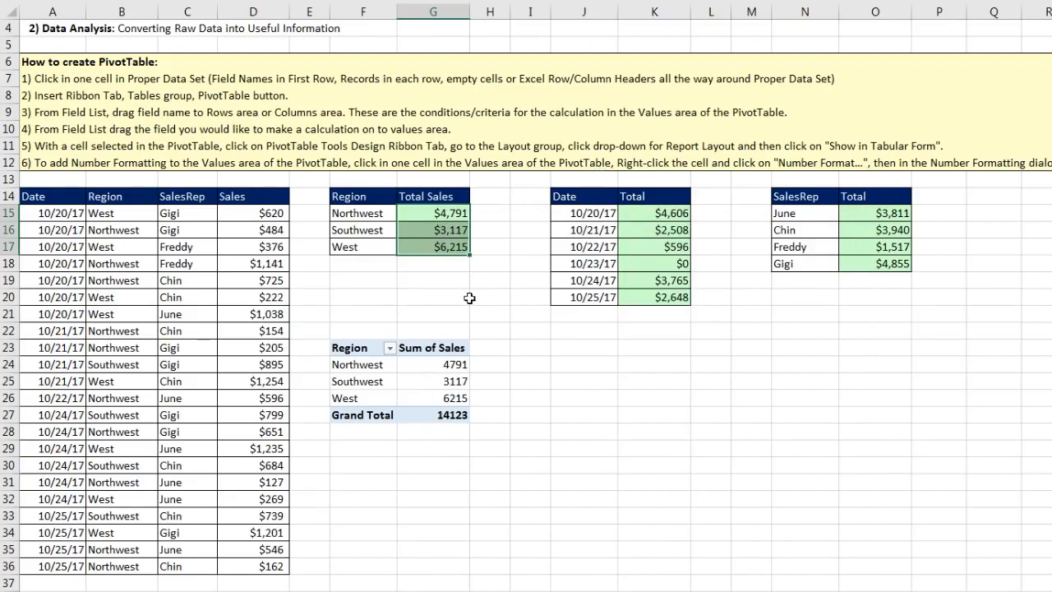
Examine the Format Cells dialog for the Southwest sales value in the region PivotTable, leaving without changes
click(433, 379)
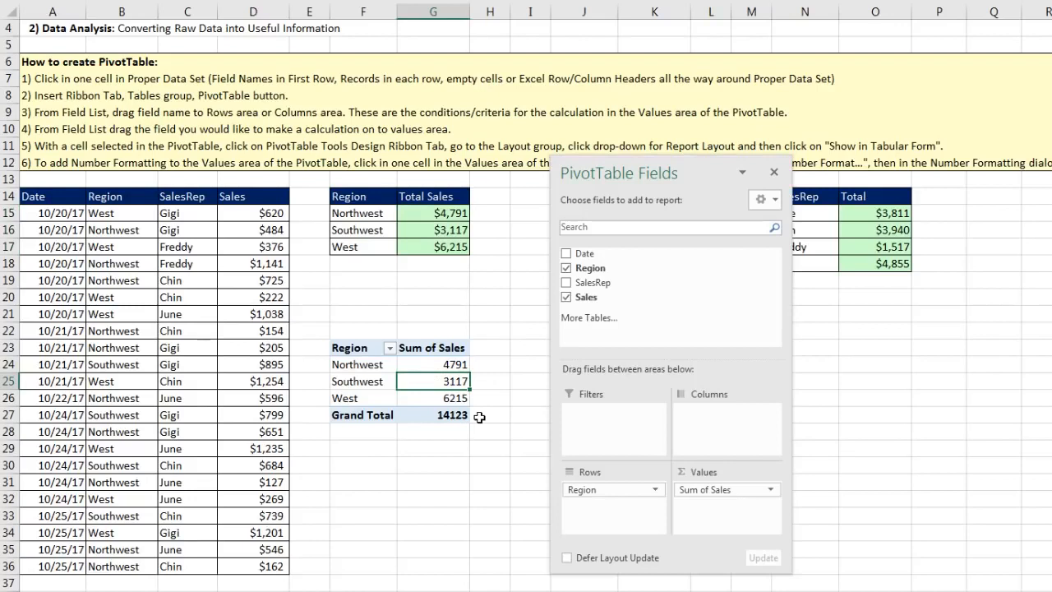
mouse_move(438, 365)
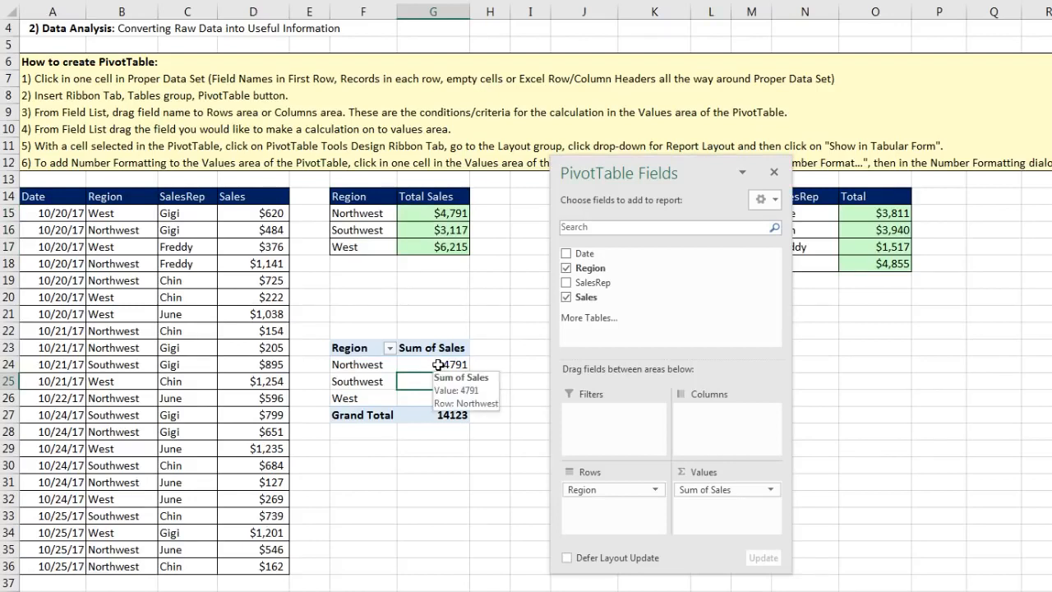
click(423, 398)
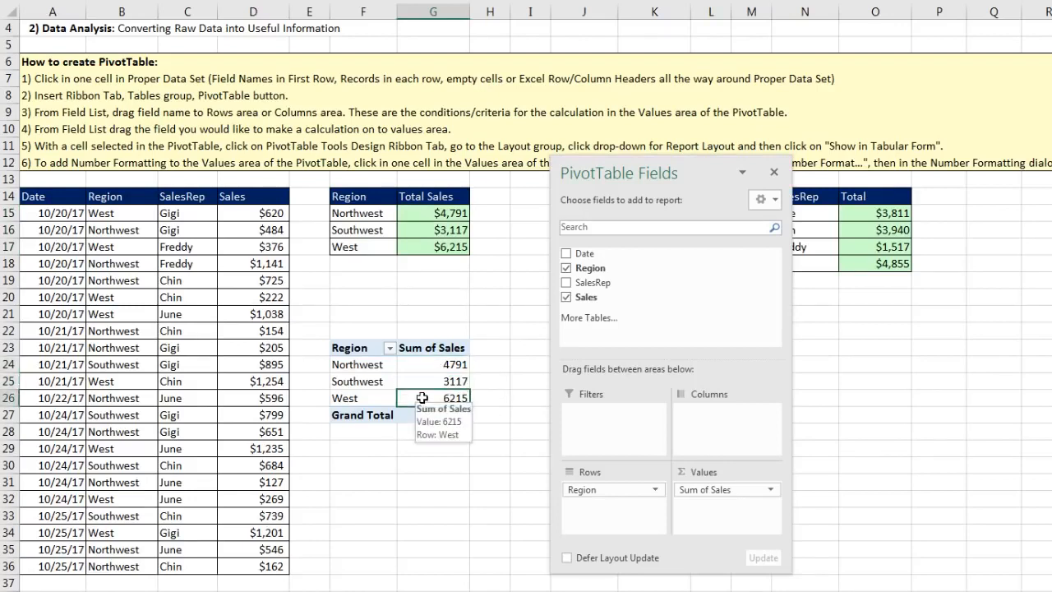
click(368, 380)
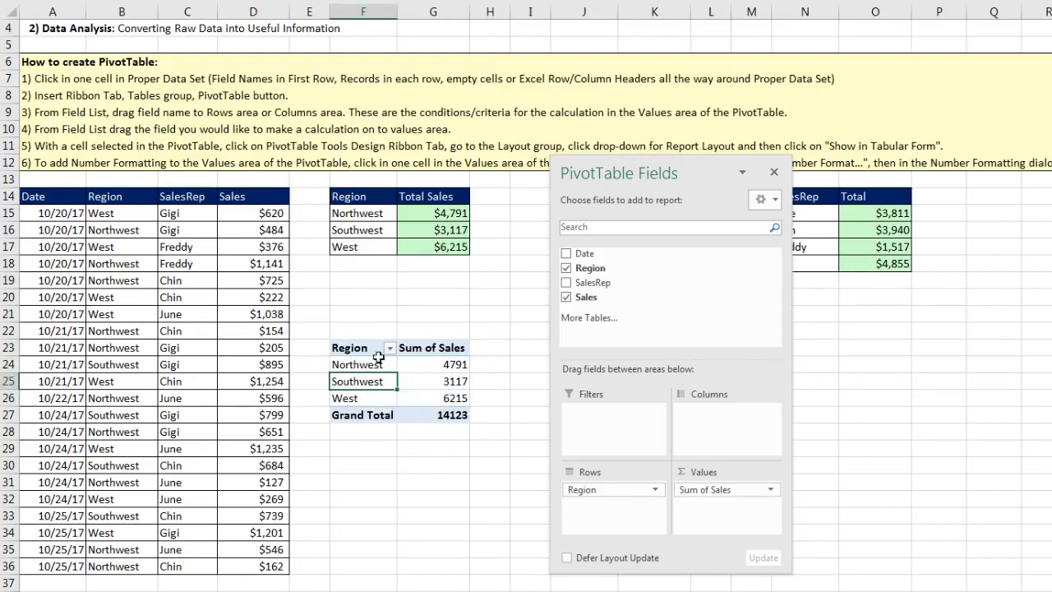
click(421, 378)
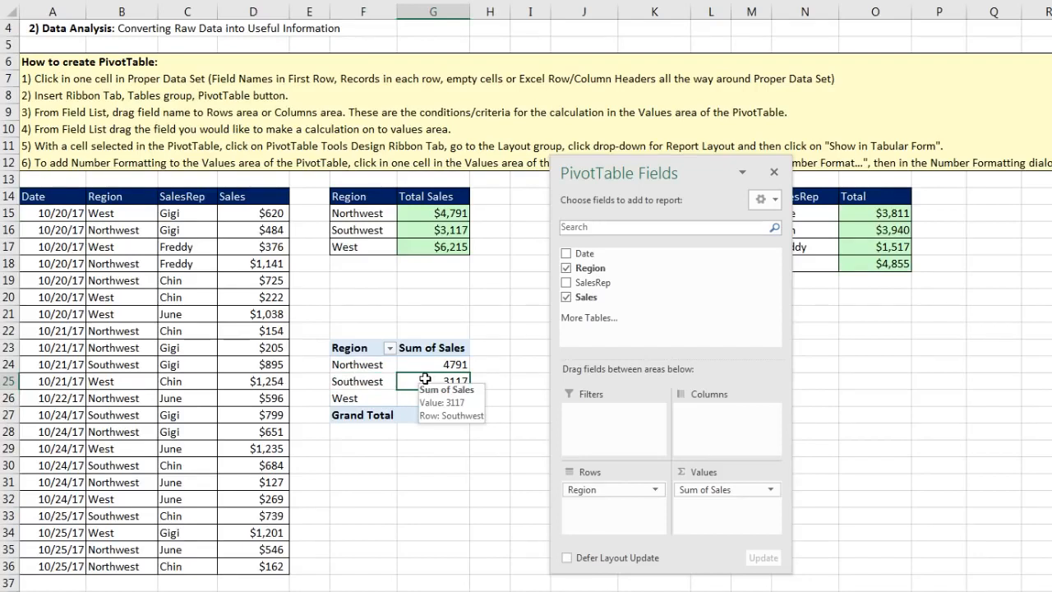
right_click(425, 378)
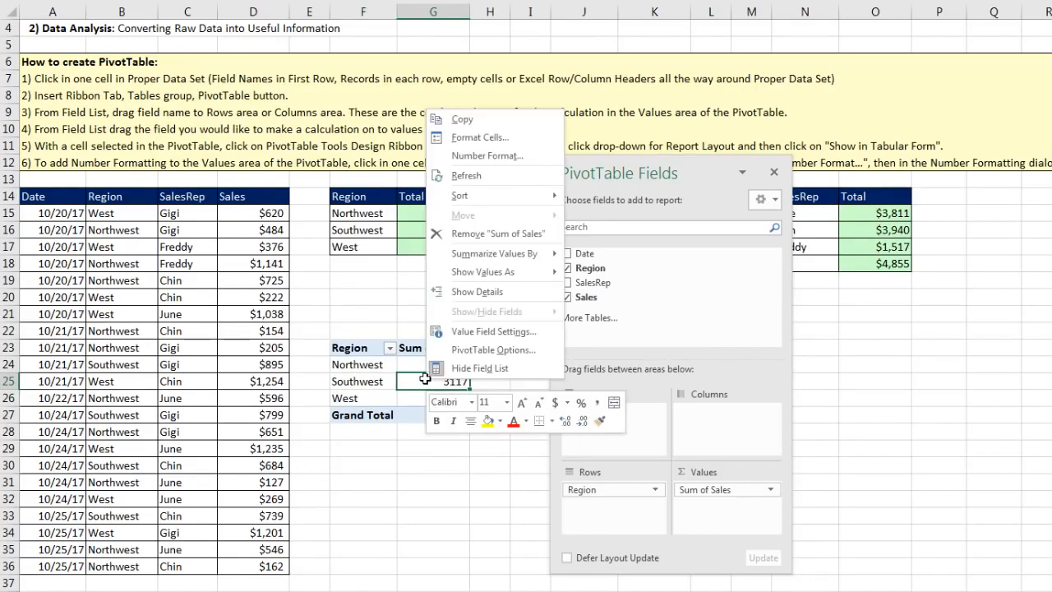
click(476, 141)
drag(586, 2, 732, 211)
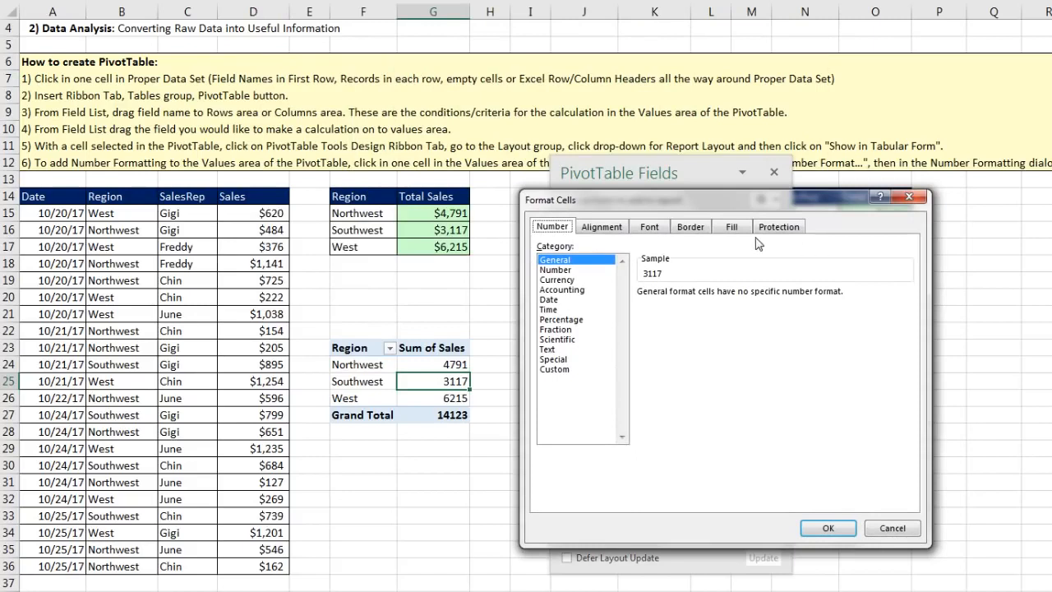
key(Escape)
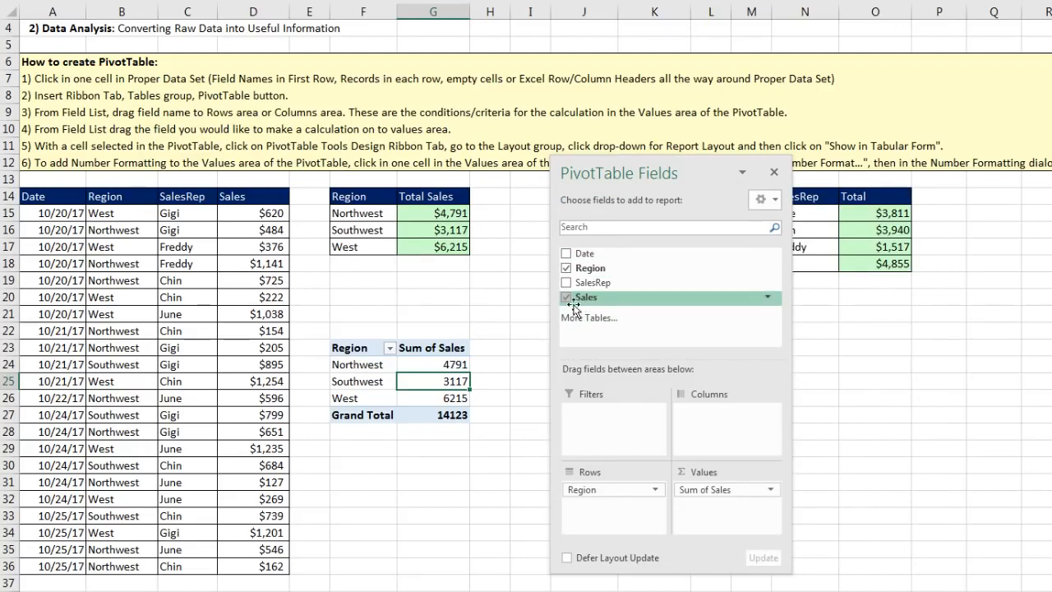
Compare the formatting commands offered for a PivotTable value cell with those for the West SUMIFS total in G17
right_click(429, 383)
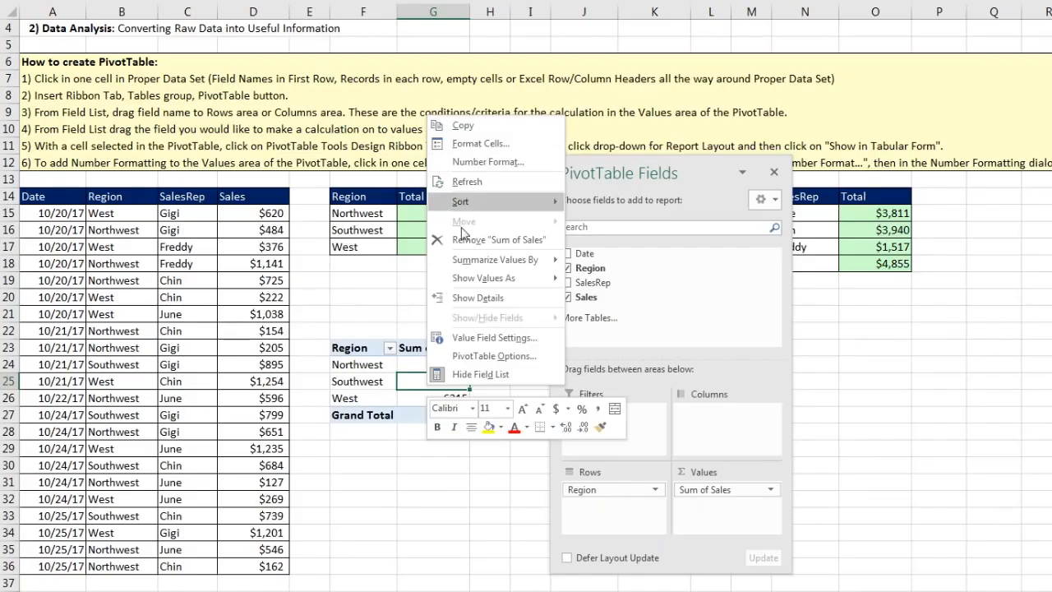
click(413, 184)
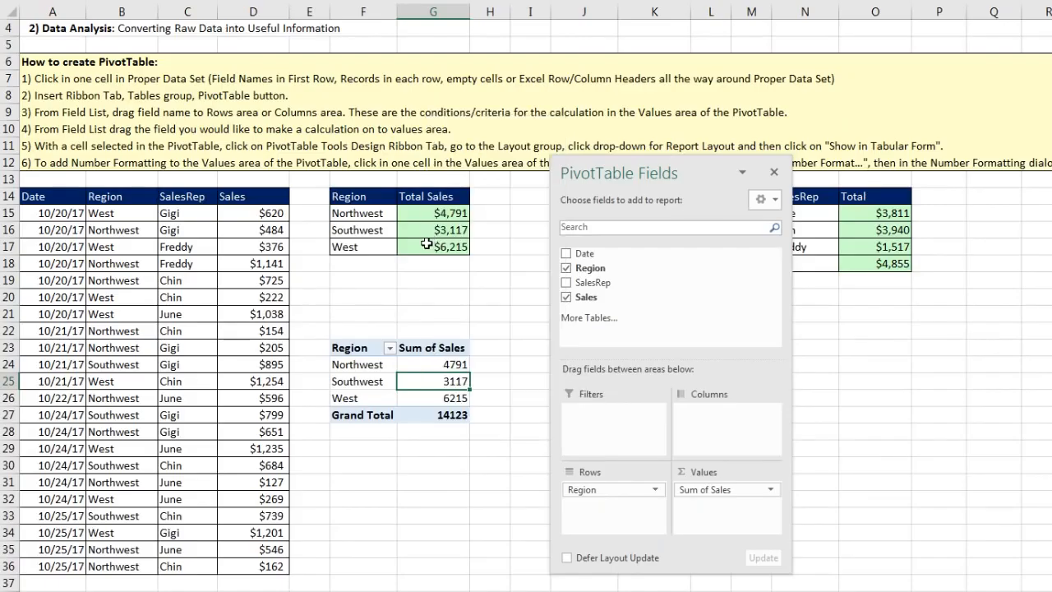
right_click(426, 244)
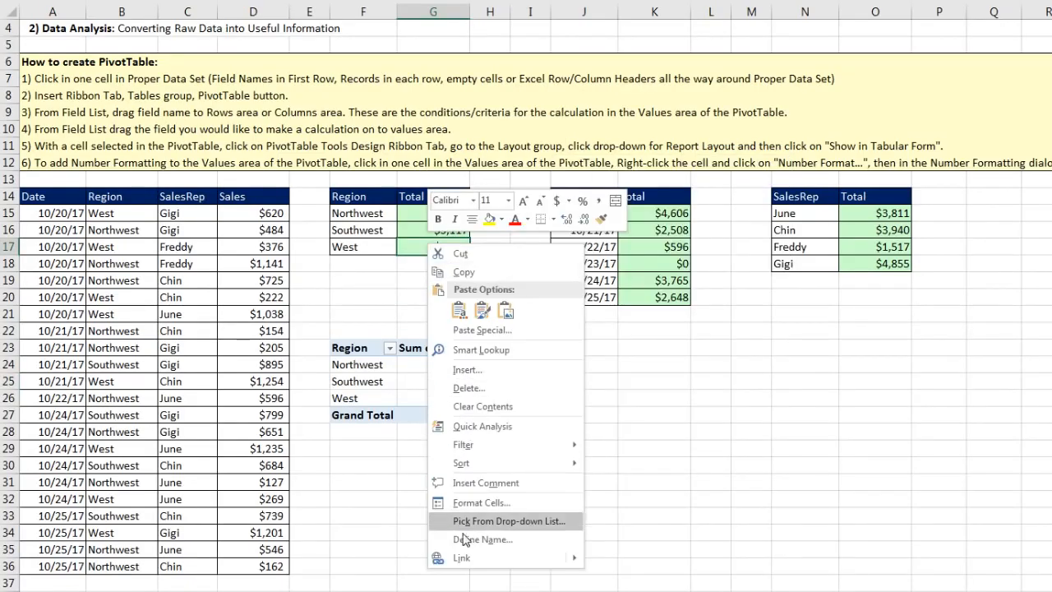
key(Escape)
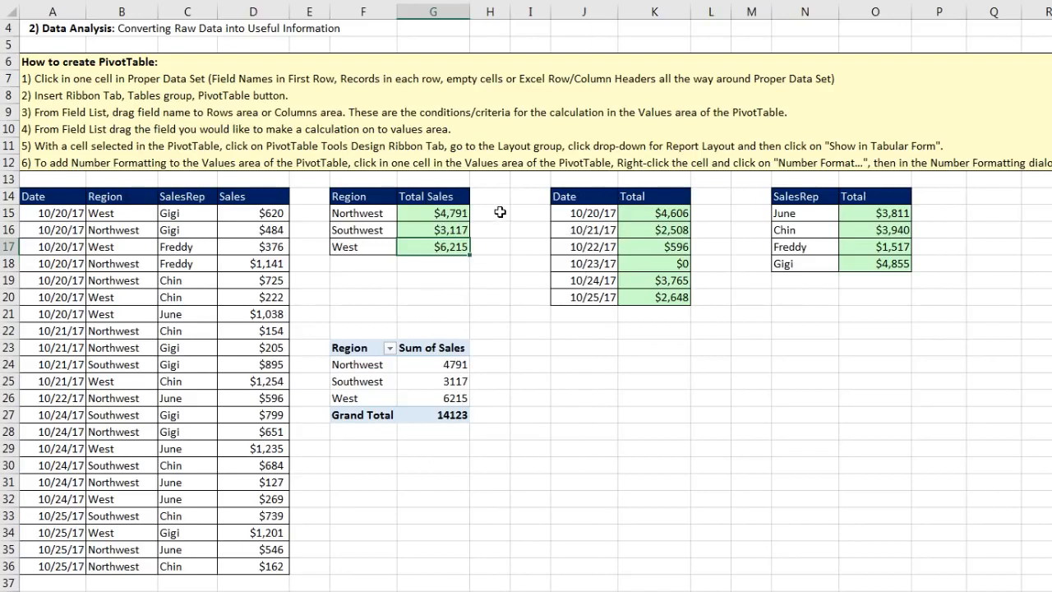
Apply a Currency number format with 0 decimal places and the $ symbol to the PivotTable's Sum of Sales field
click(438, 365)
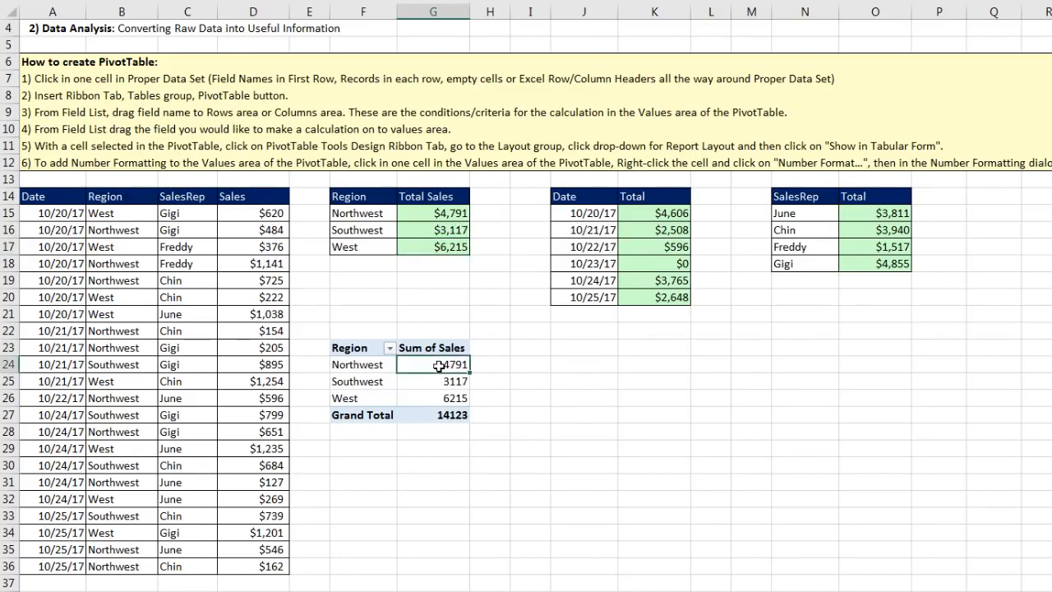
right_click(440, 366)
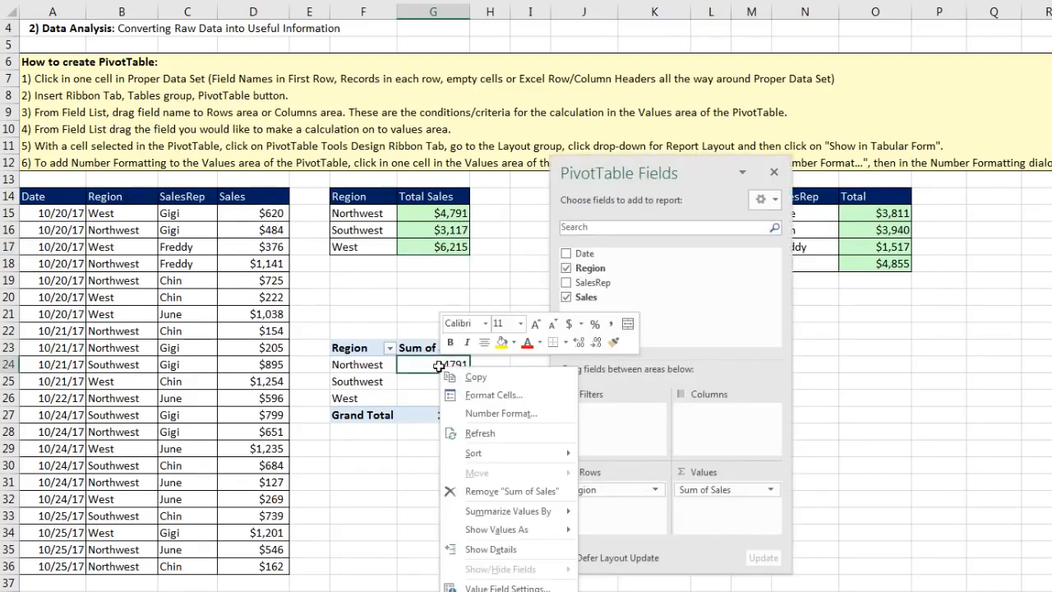
click(478, 416)
drag(489, 241, 705, 238)
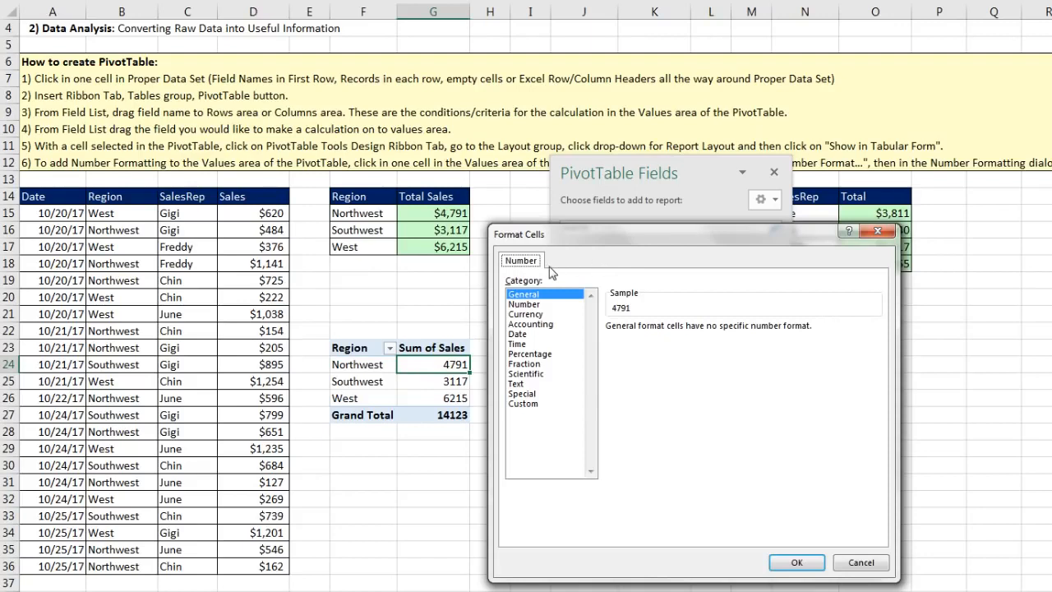
click(527, 315)
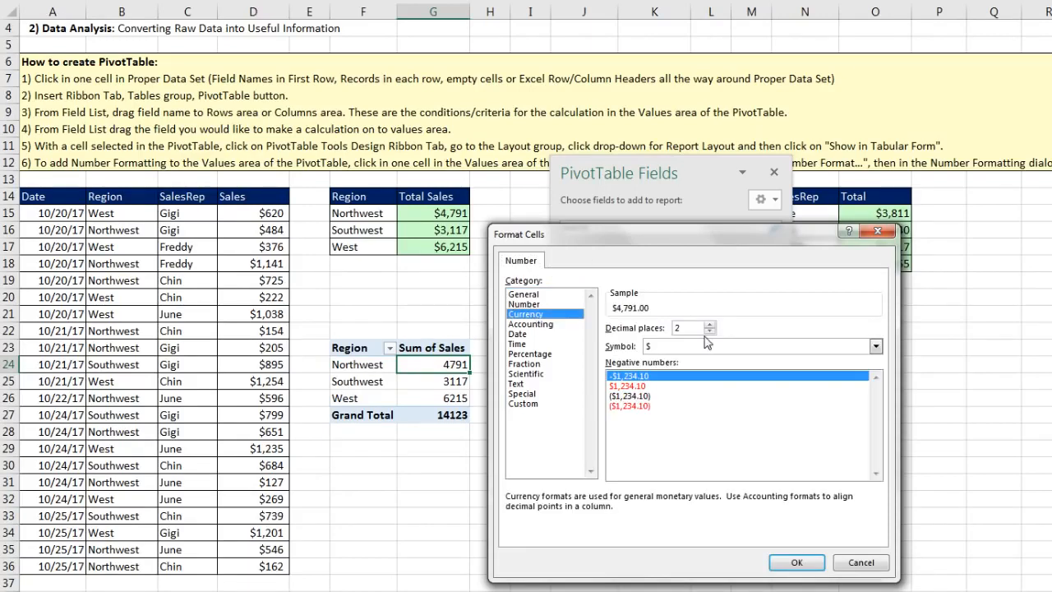
click(709, 331)
click(709, 331)
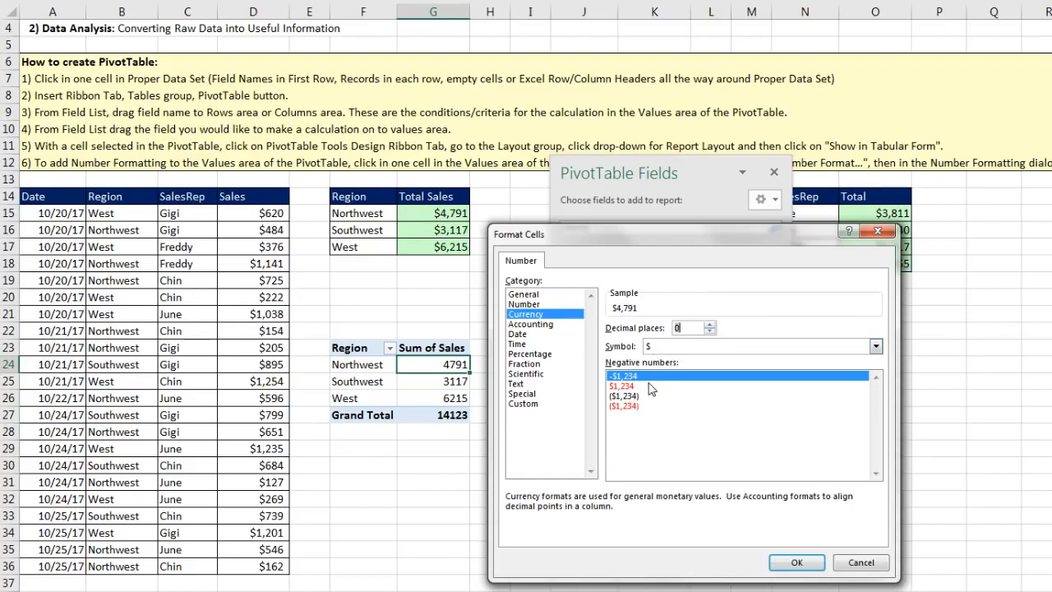
click(798, 563)
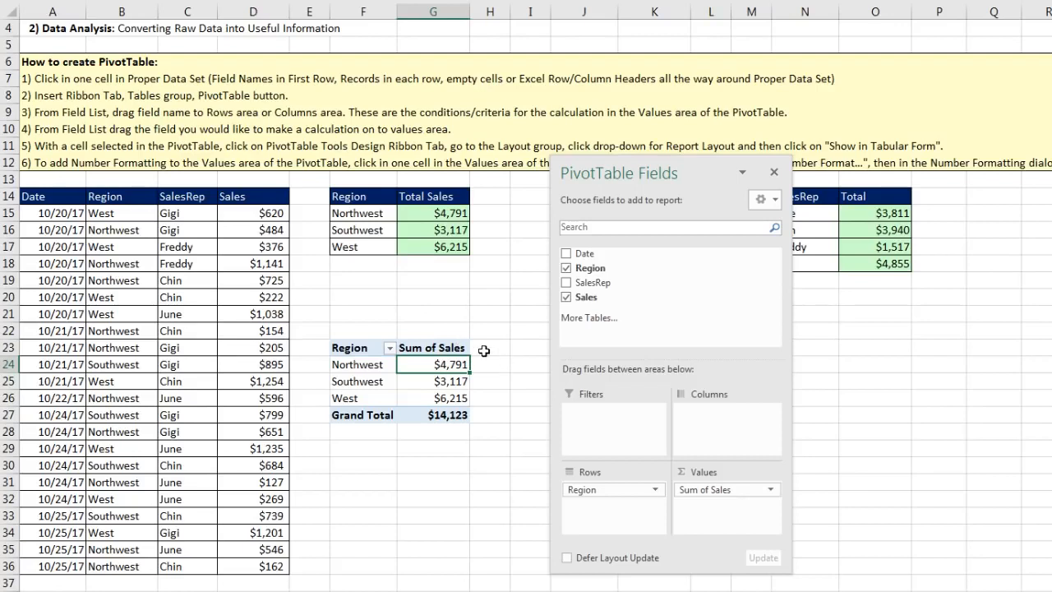
Review the formatted Sum of Sales values for each region in the PivotTable
click(436, 385)
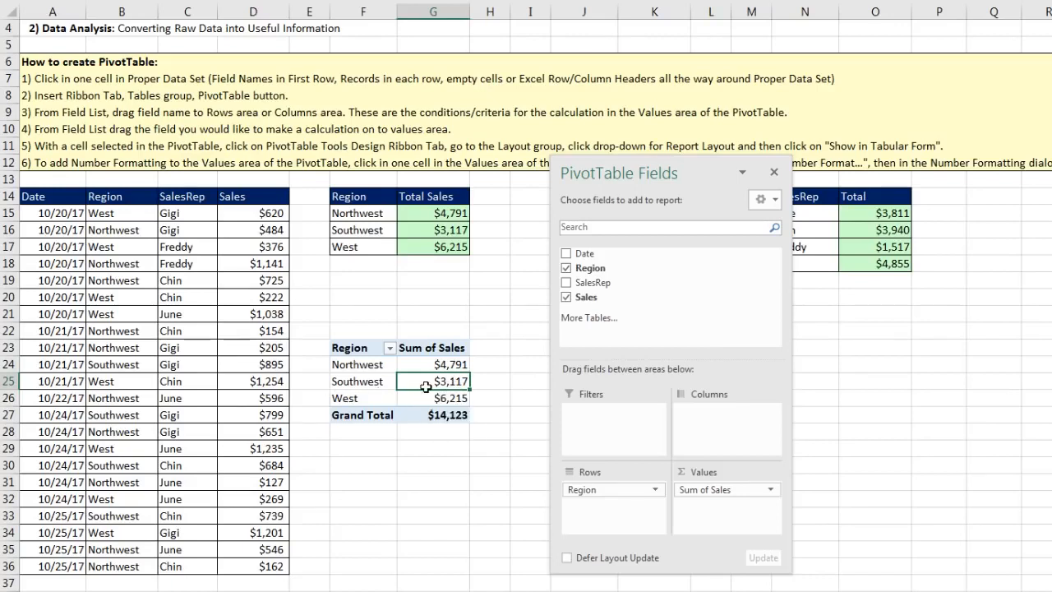
mouse_move(429, 396)
click(451, 365)
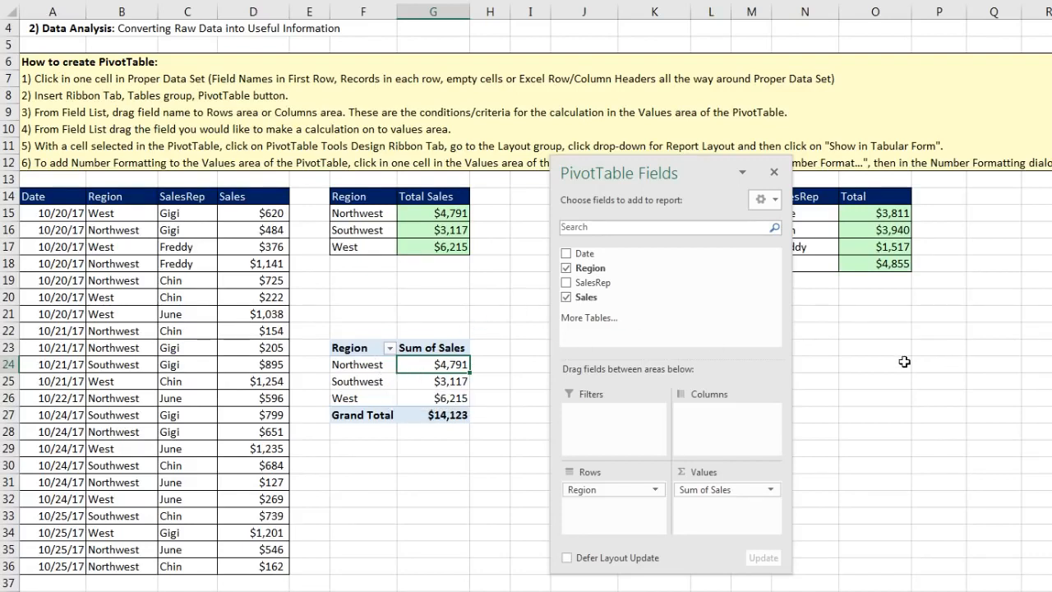
click(455, 381)
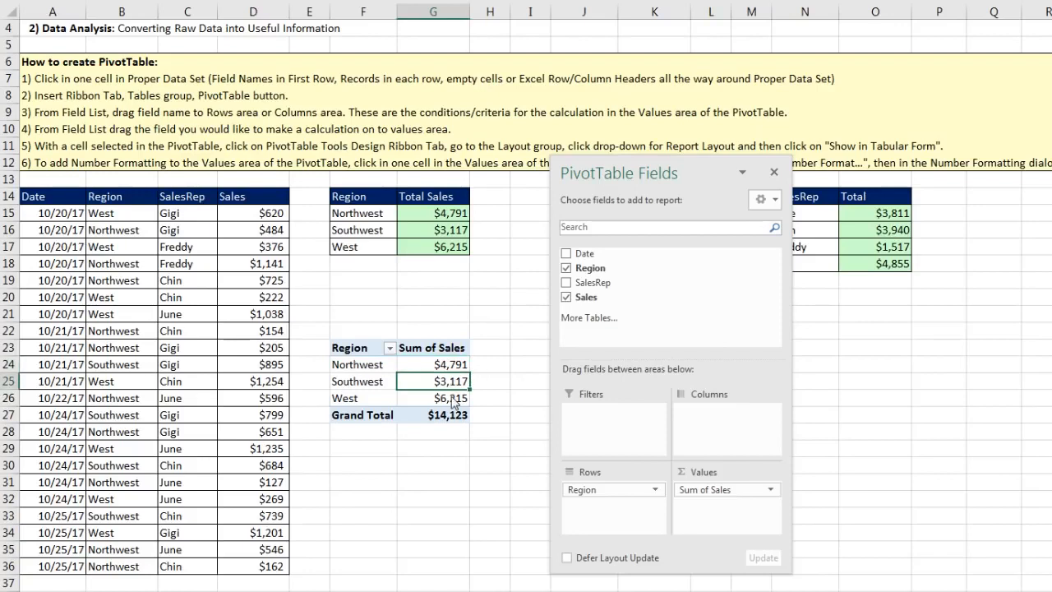
click(442, 369)
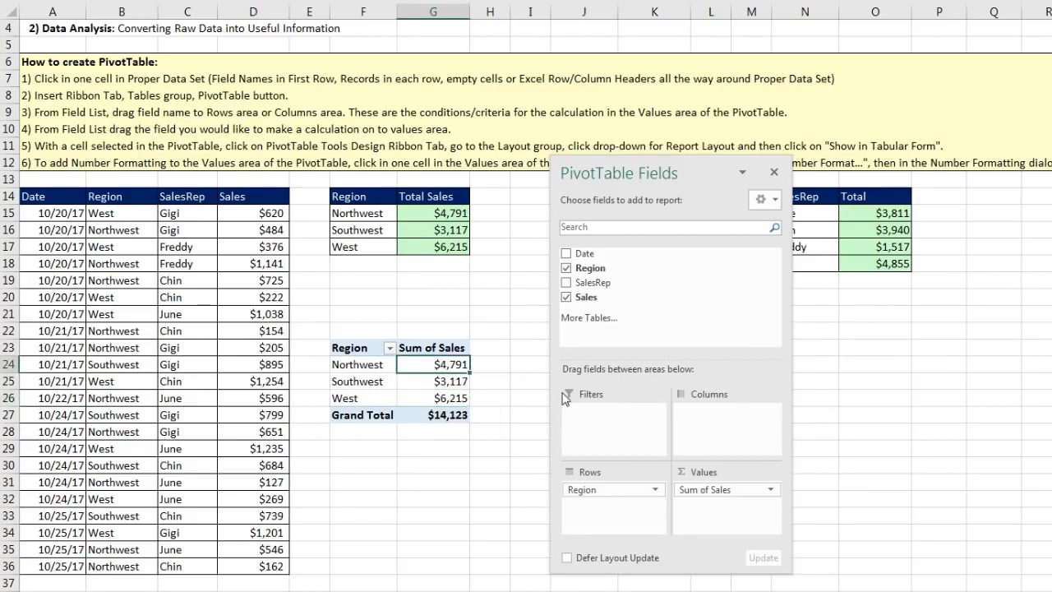
click(446, 377)
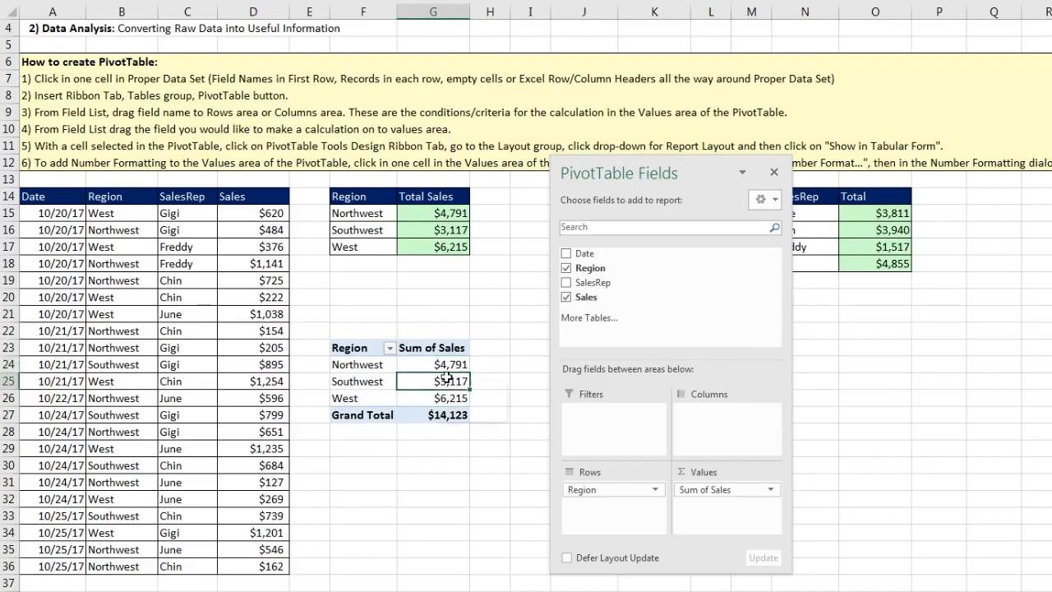
click(442, 400)
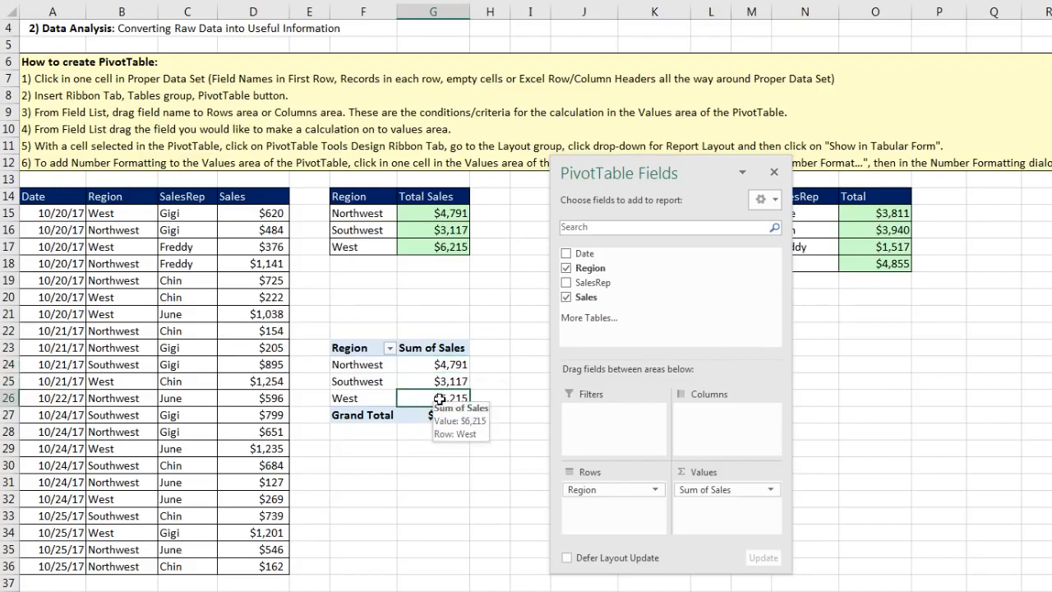
click(446, 381)
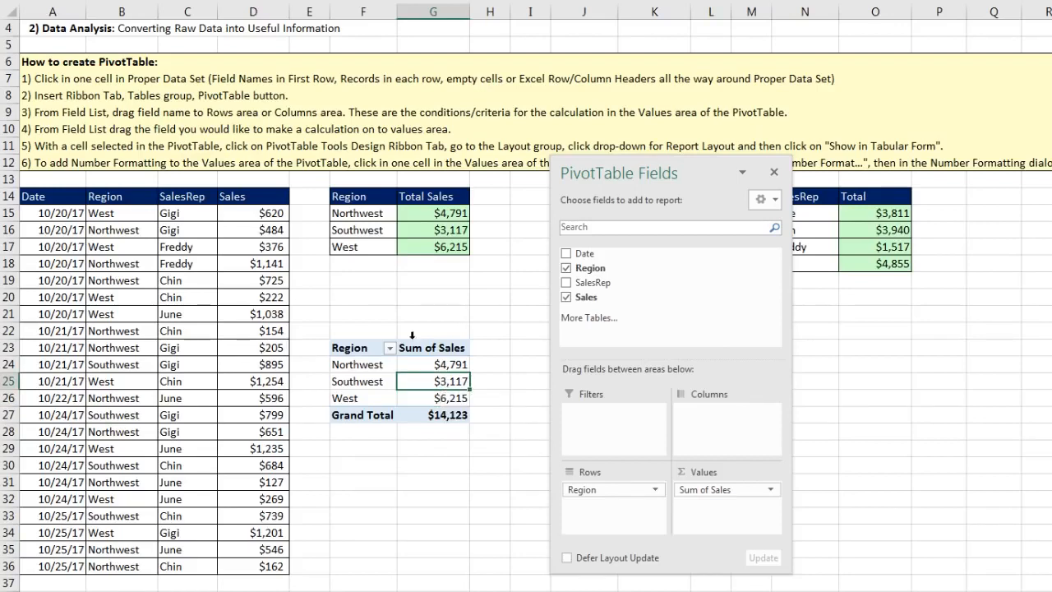
Create a second PivotTable from the sales data in A14:D36, placed at cell J23 on the existing worksheet
click(198, 330)
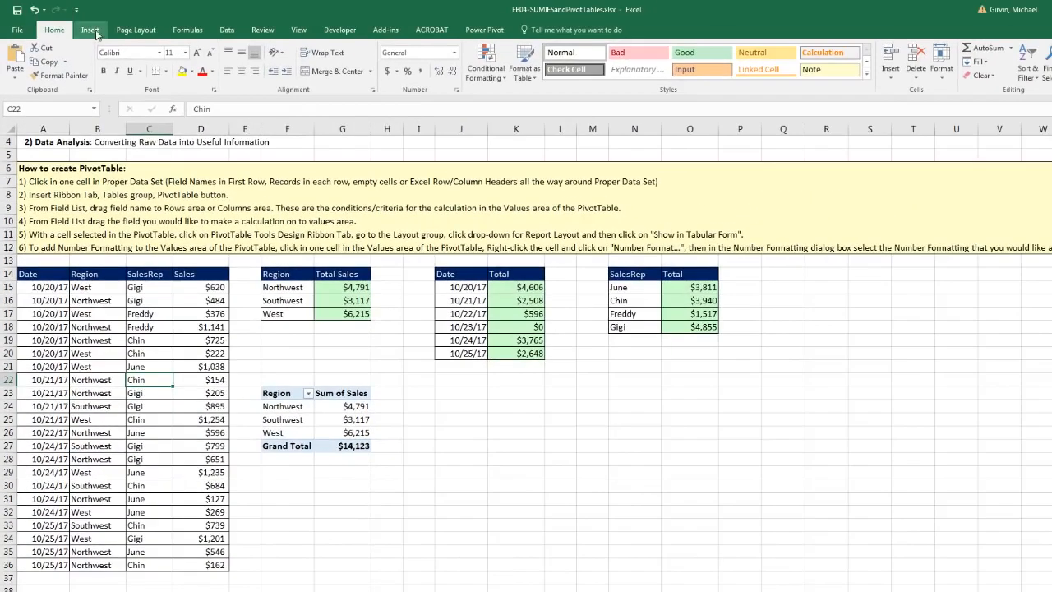
click(91, 31)
click(17, 60)
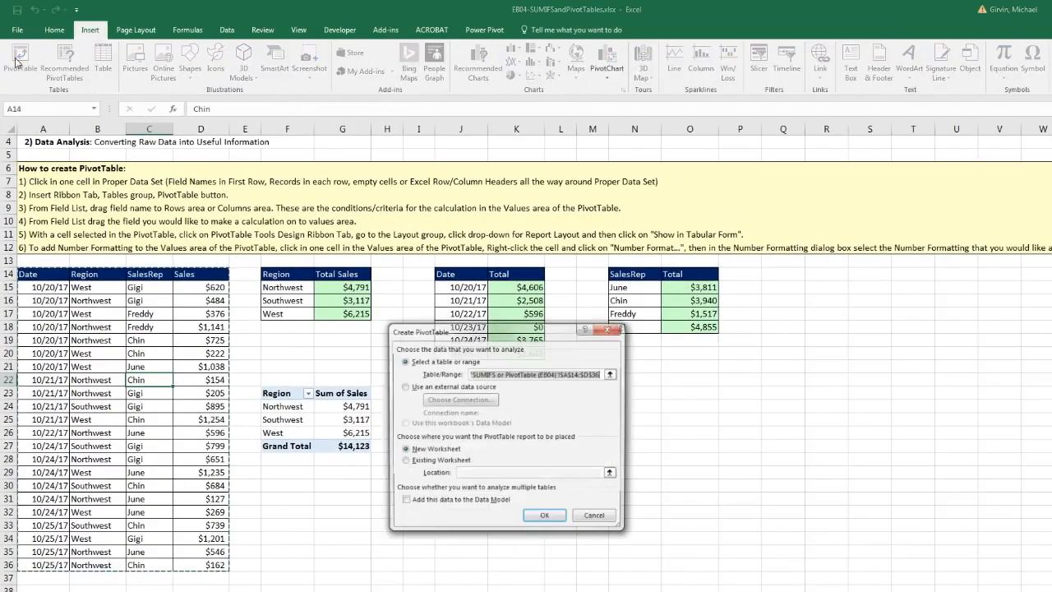
drag(501, 338, 666, 352)
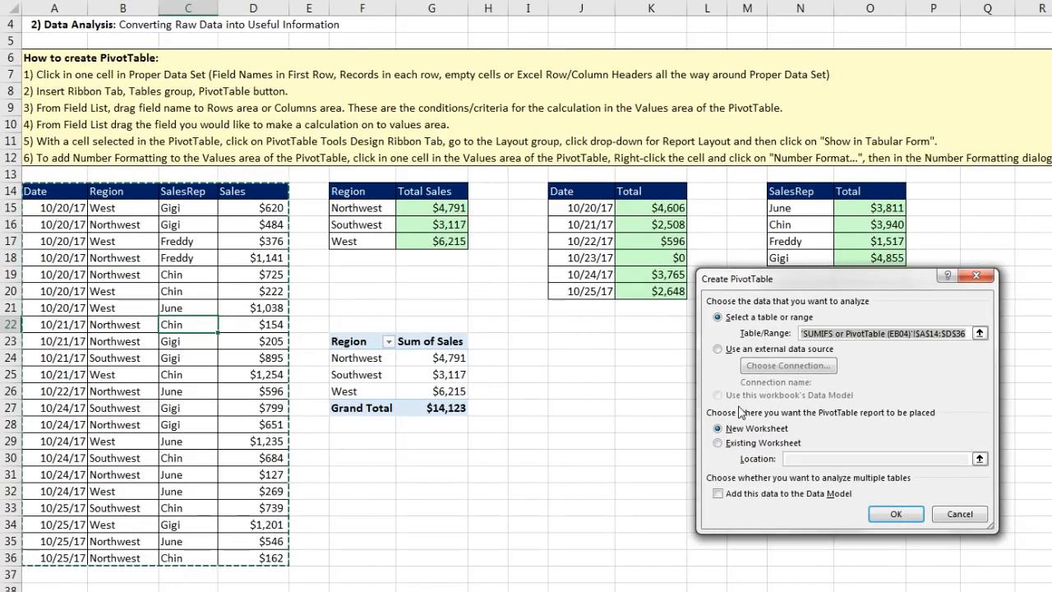
click(719, 443)
click(801, 458)
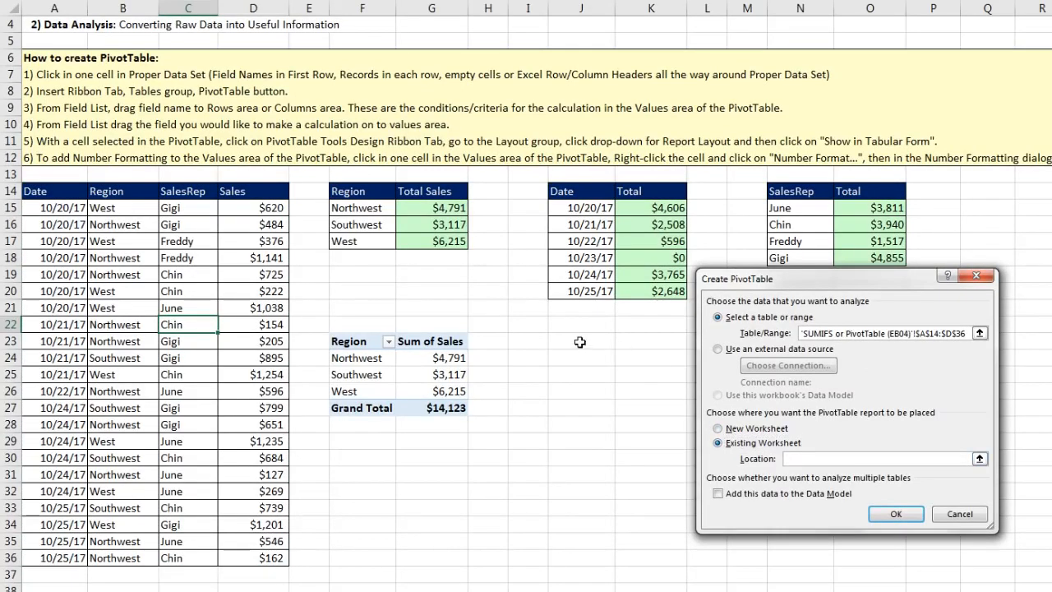
click(580, 341)
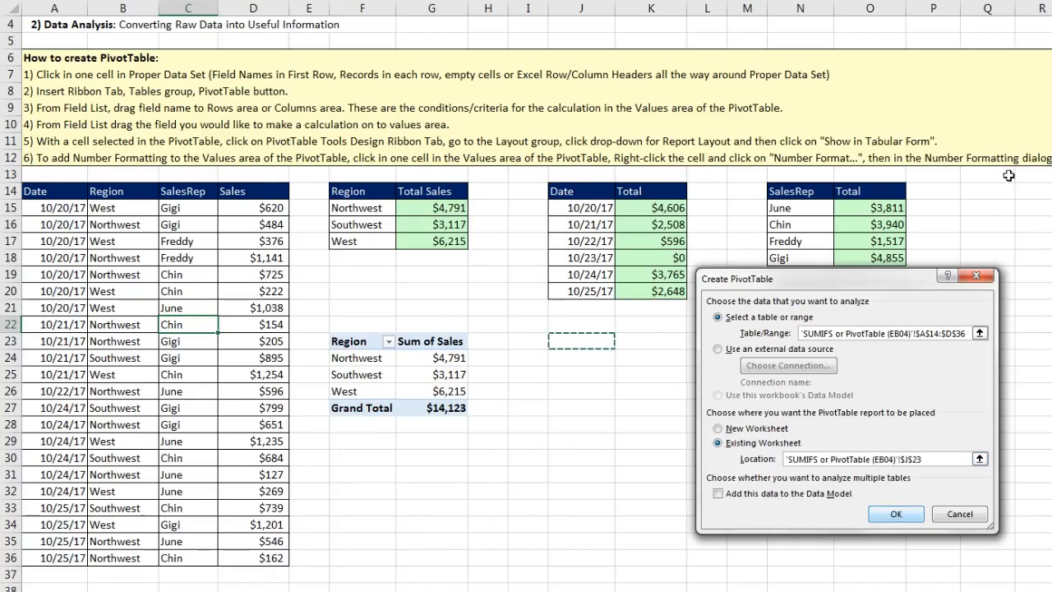
key(Return)
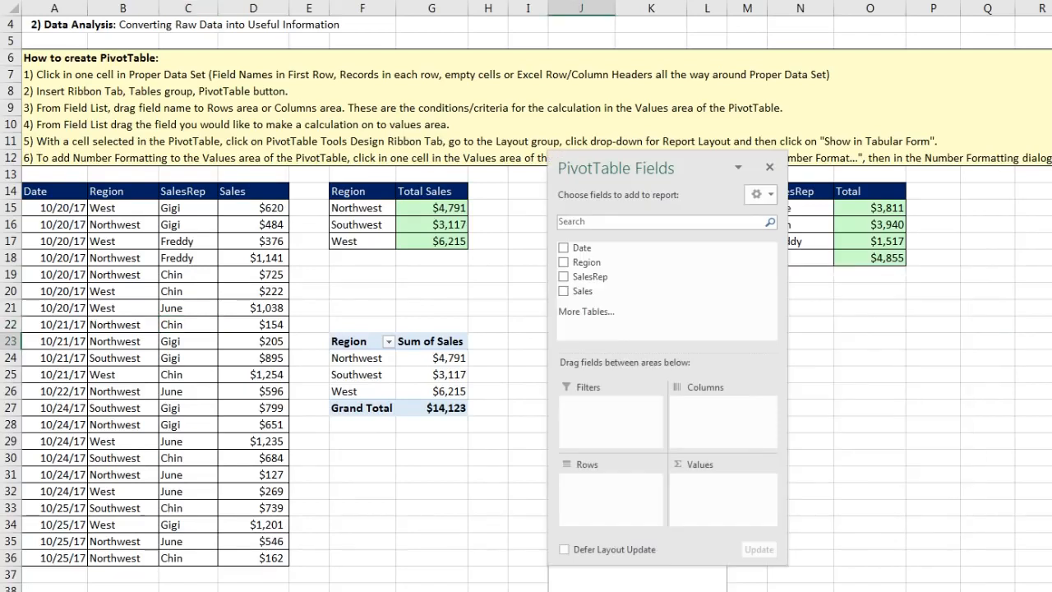
Build the PivotTable at J23 with the Date field in Rows and the Sales field in Values
drag(701, 166, 990, 86)
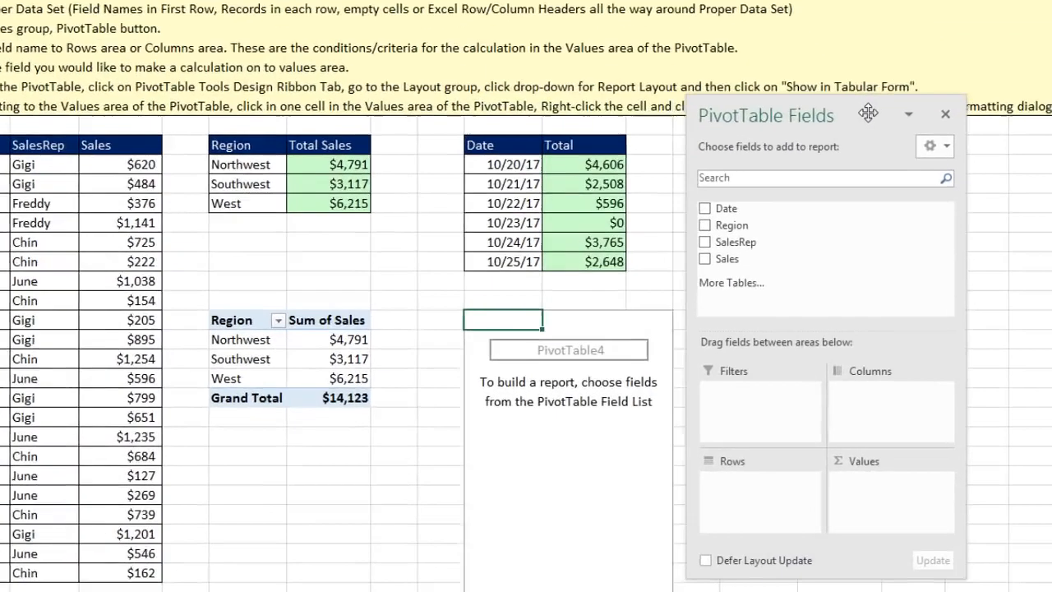
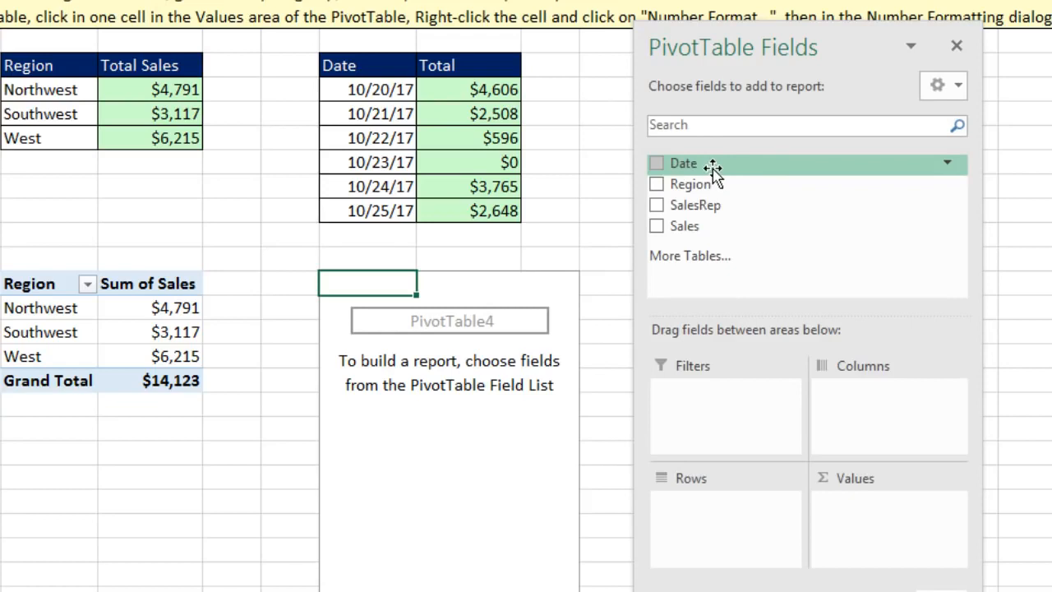
drag(717, 166, 1016, 244)
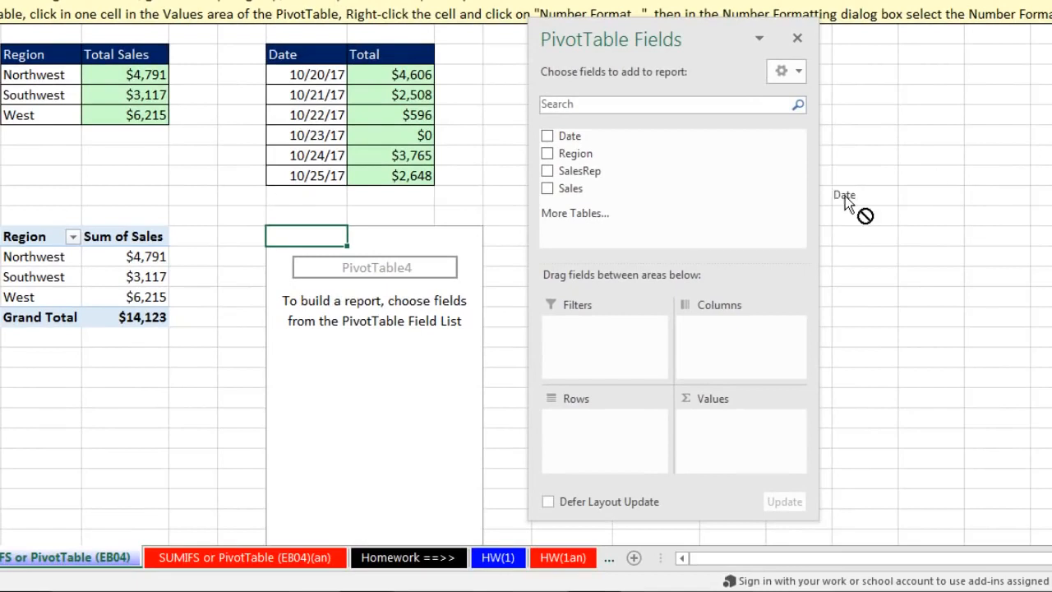
drag(846, 201, 727, 346)
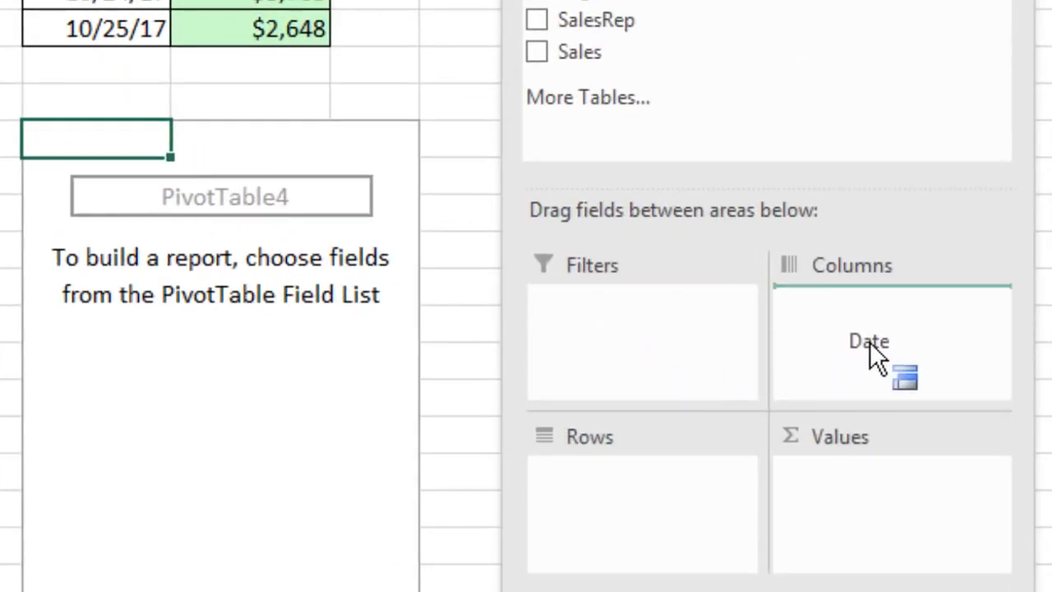
mouse_move(873, 345)
mouse_down()
mouse_move(718, 520)
mouse_move(911, 522)
mouse_move(930, 355)
mouse_move(789, 417)
mouse_move(687, 503)
mouse_move(631, 500)
mouse_move(834, 358)
mouse_move(834, 338)
mouse_move(669, 505)
mouse_up()
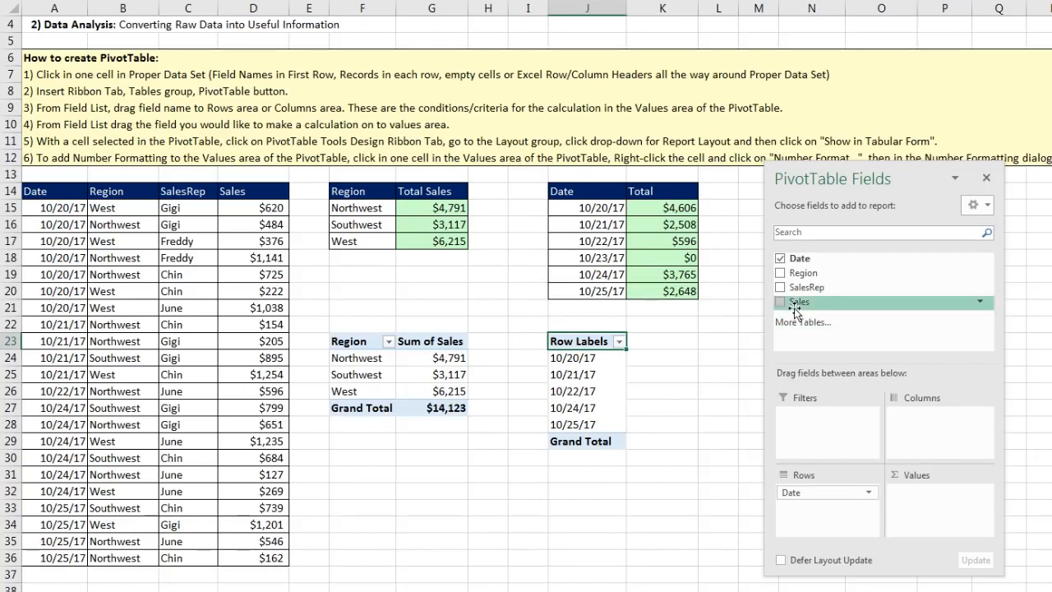
drag(797, 299, 849, 368)
drag(875, 403, 934, 505)
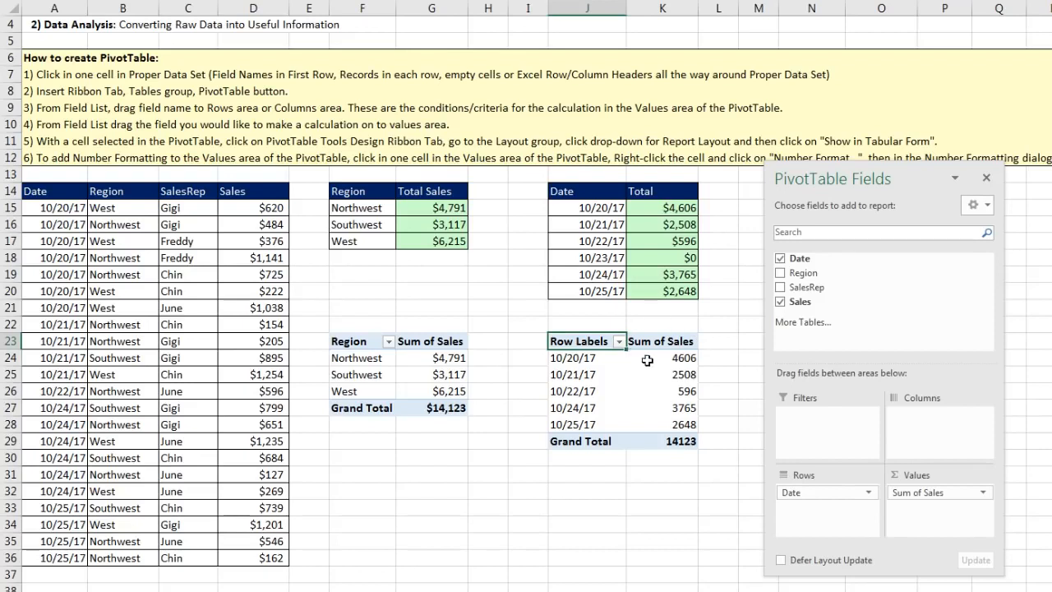
Show the date PivotTable in Tabular Form so its header carries the field name
mouse_move(649, 359)
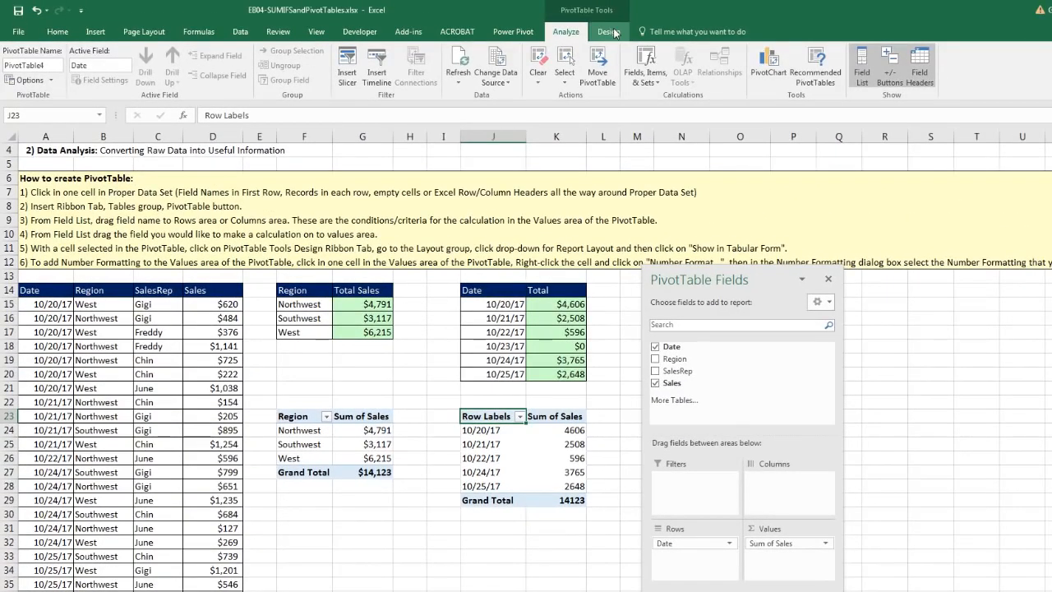
click(608, 32)
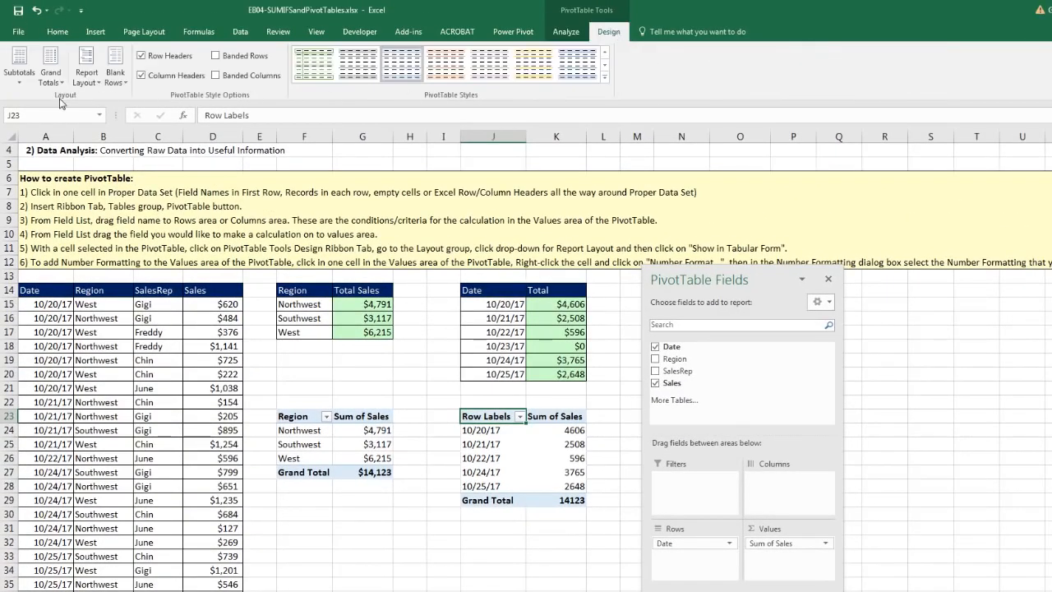
click(96, 85)
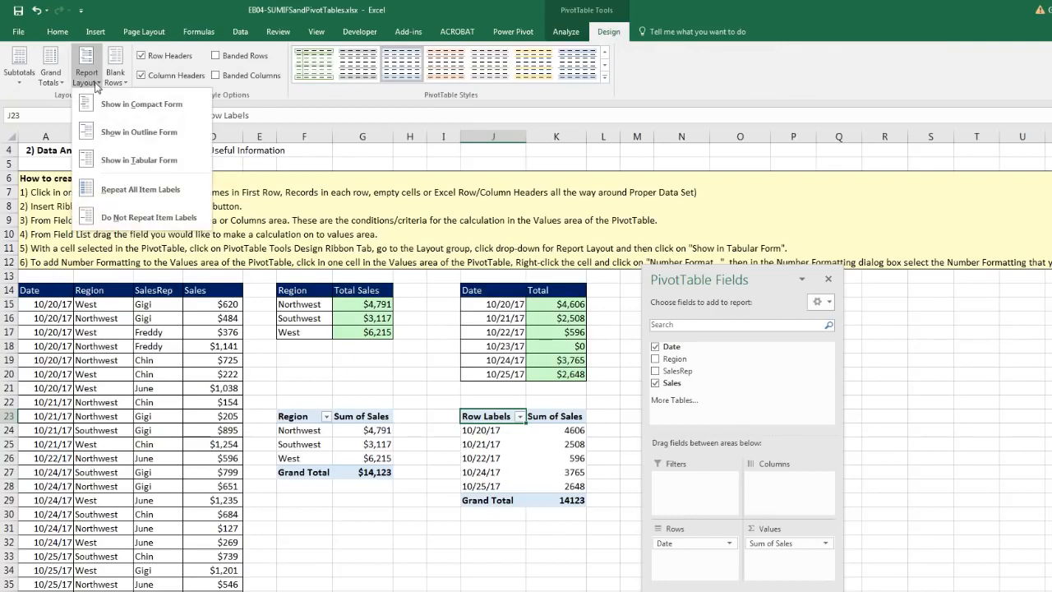
click(105, 158)
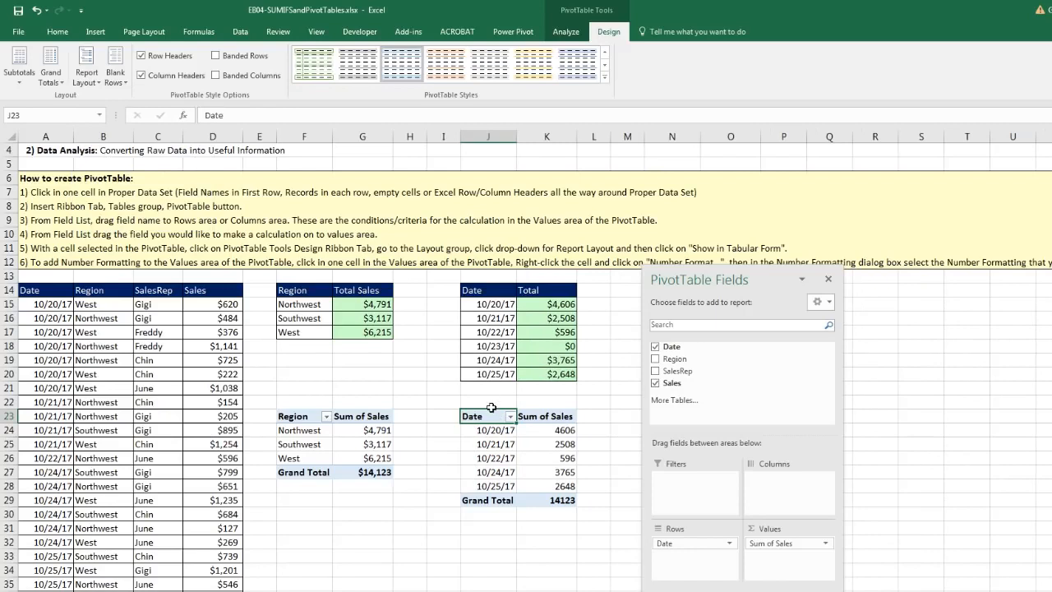
Apply a Currency number format with 0 decimal places and the $ symbol to the date PivotTable's Sum of Sales field
click(544, 447)
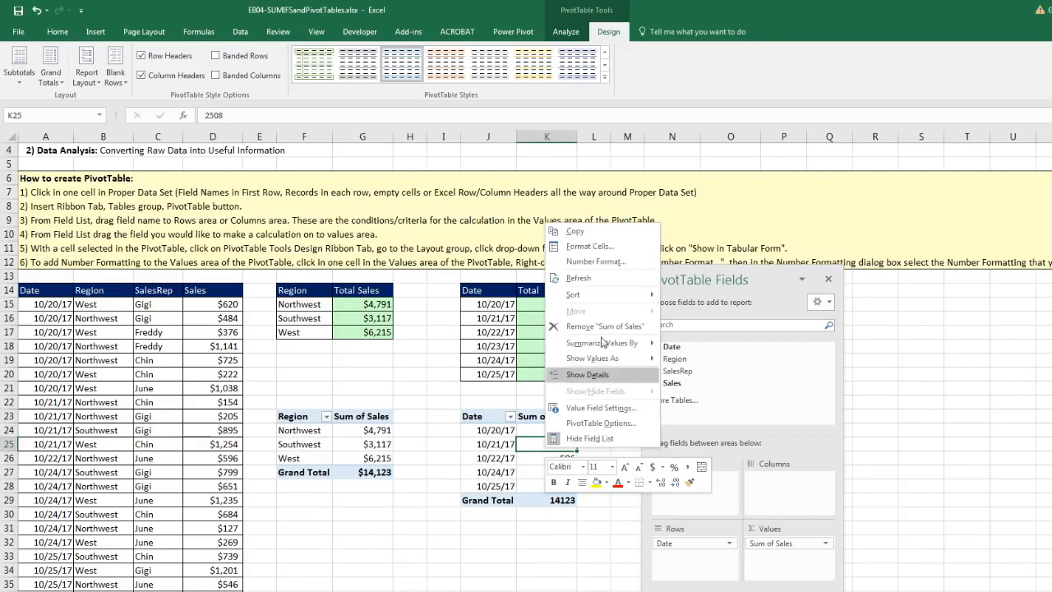
click(595, 261)
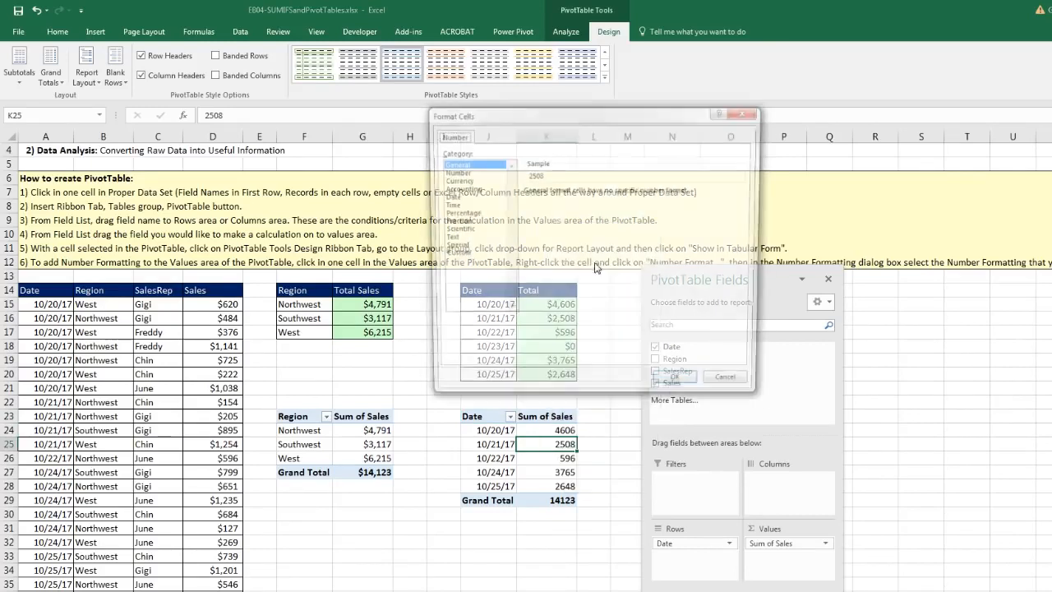
drag(828, 108, 729, 314)
click(637, 382)
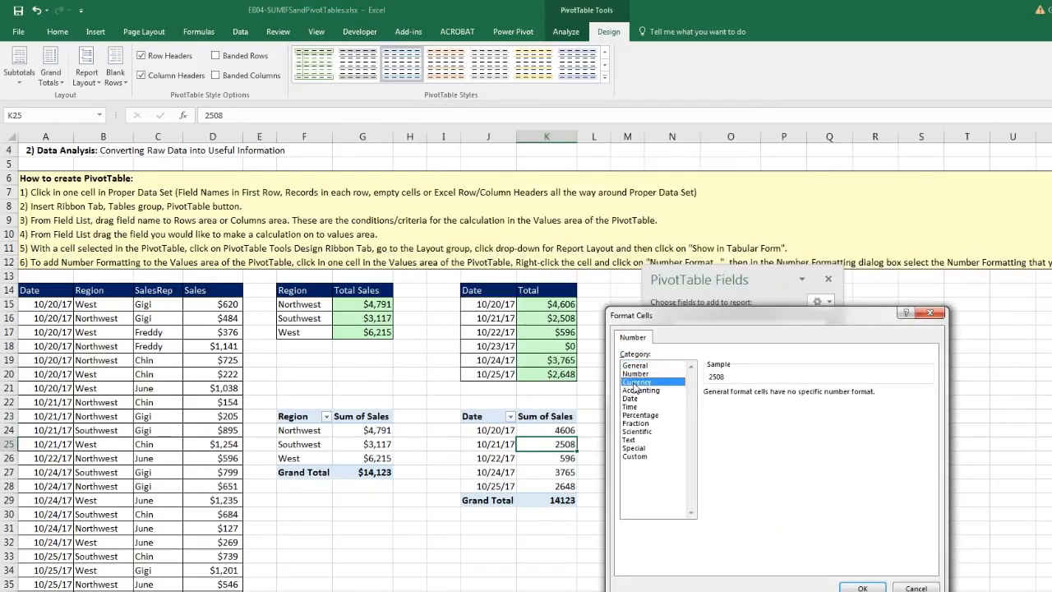
click(789, 397)
click(790, 398)
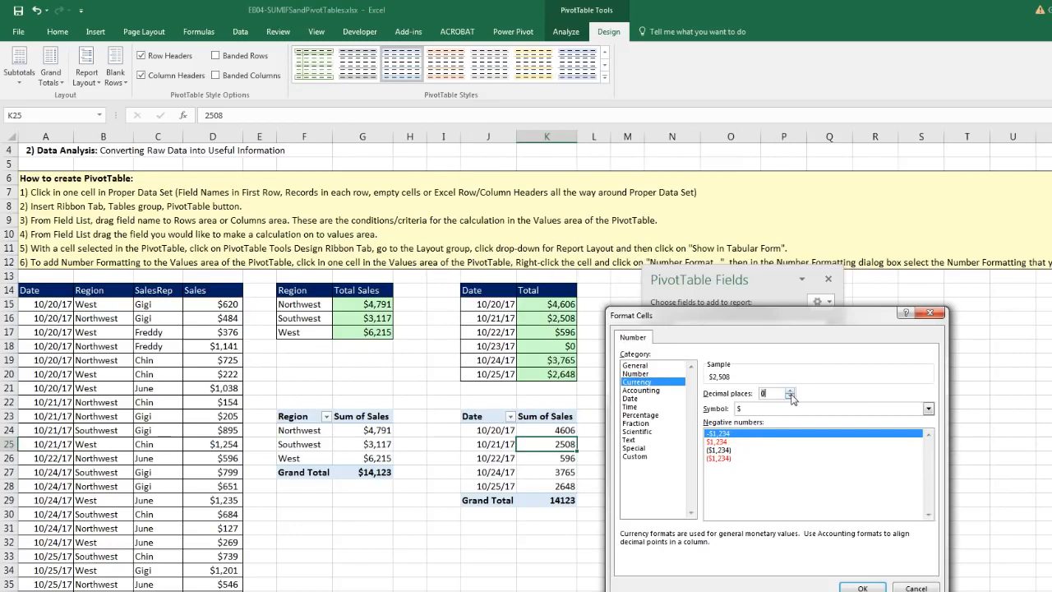
click(862, 589)
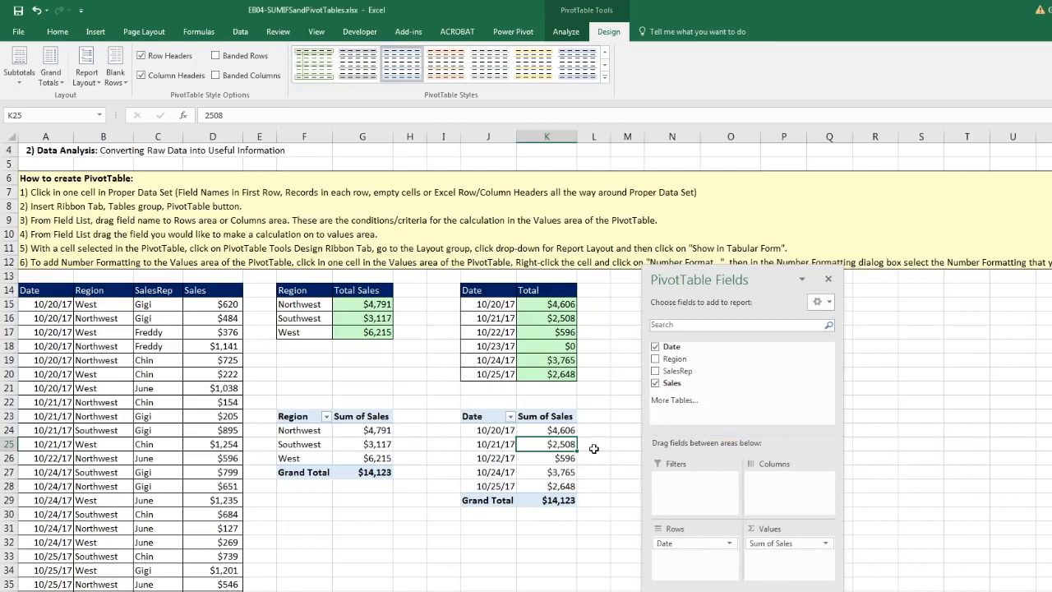
Check the PivotTable's 10/24/17 total against the matching sales records in rows 27 to 32 of the data set
click(549, 462)
click(554, 472)
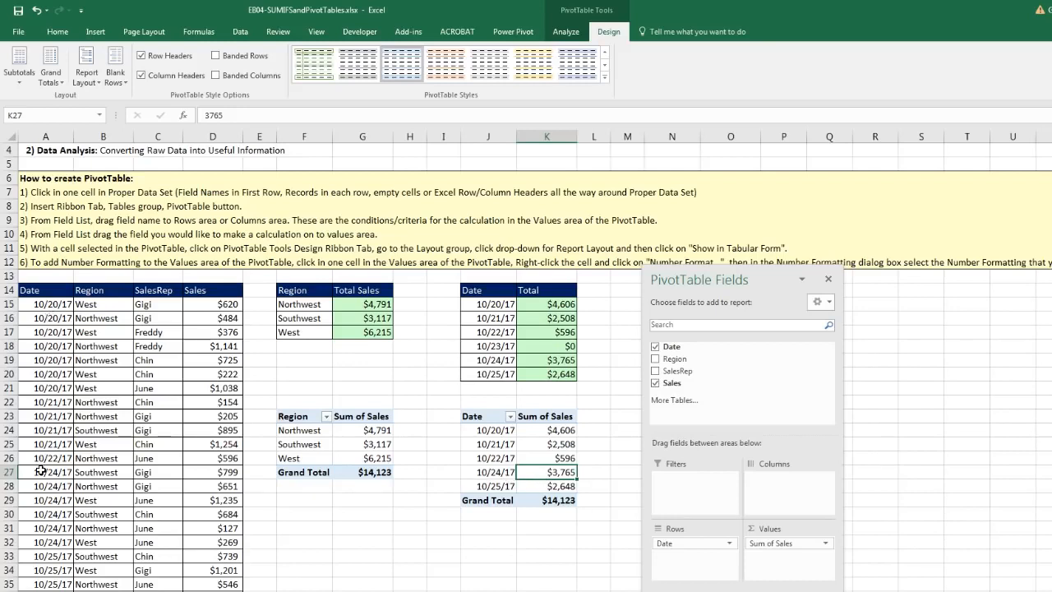
drag(38, 477, 212, 543)
drag(221, 475, 220, 544)
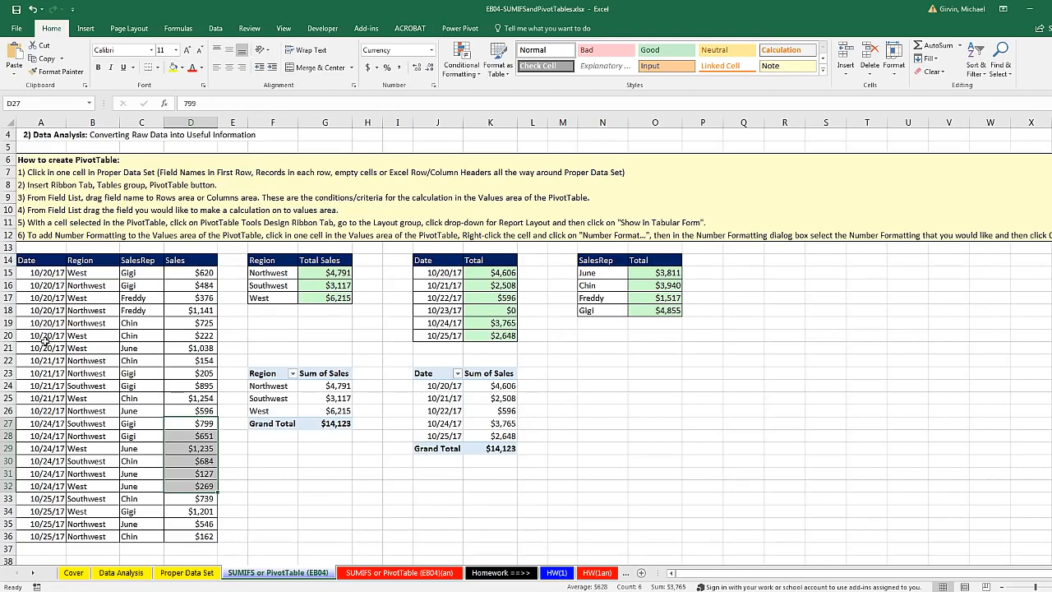
Create a third PivotTable from the sales data in A14:D36, placed at cell N23 on the existing worksheet
click(110, 260)
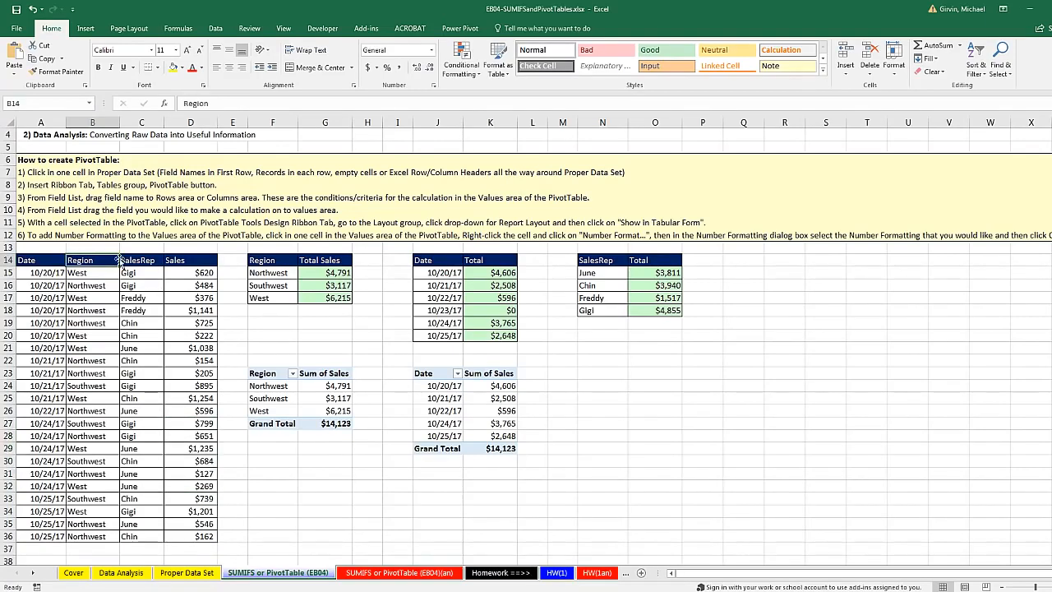
click(85, 28)
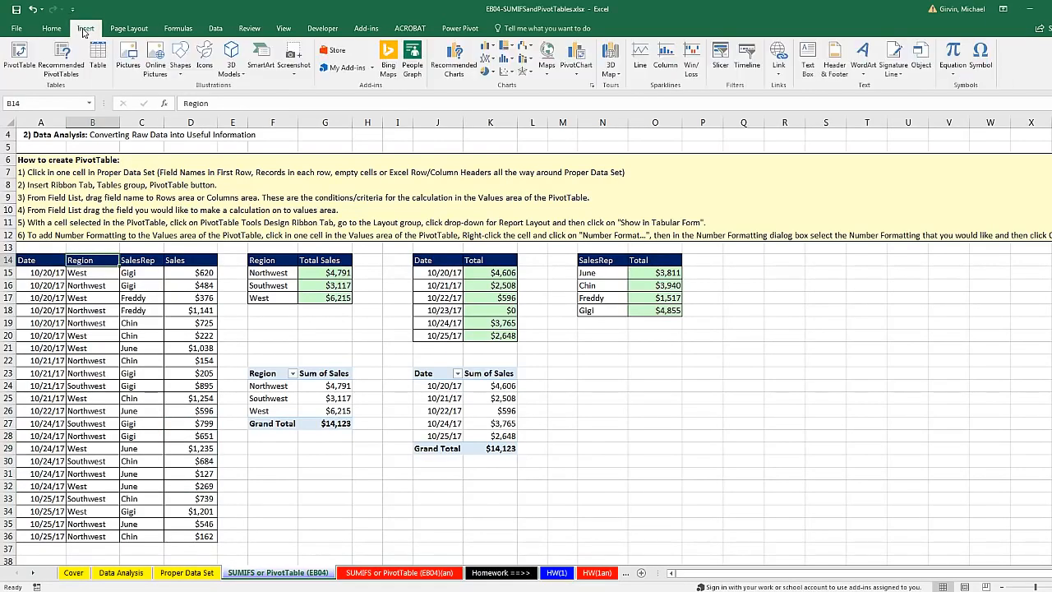
click(17, 56)
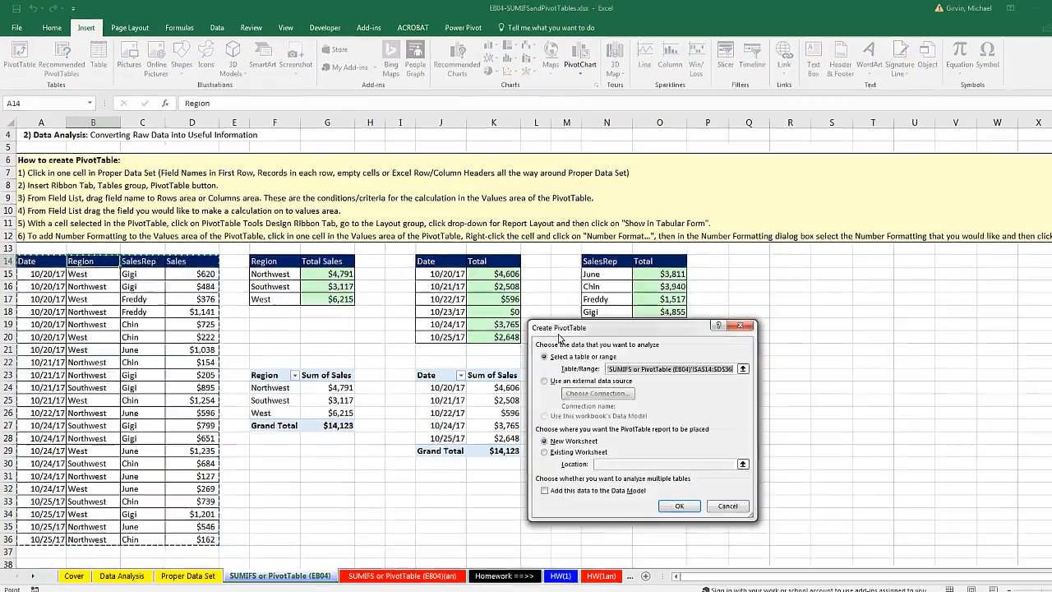
drag(560, 336, 736, 299)
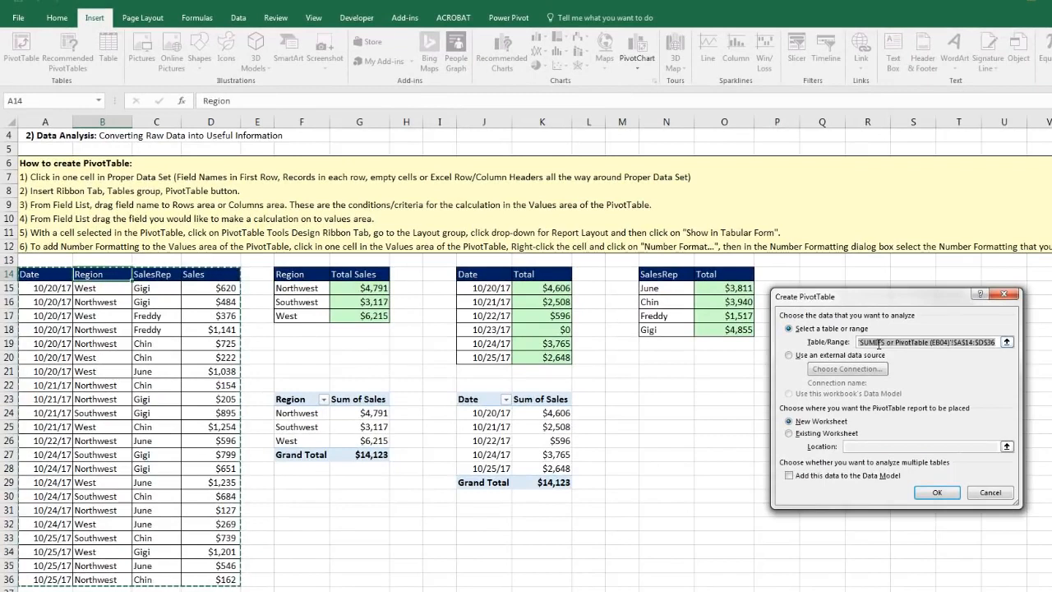
click(791, 435)
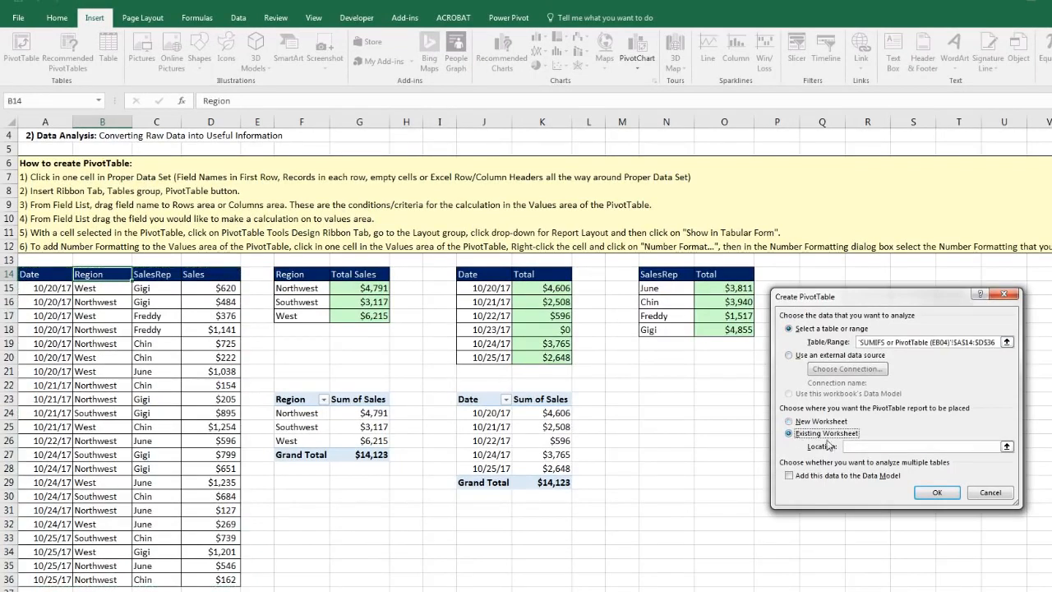
click(853, 446)
click(657, 394)
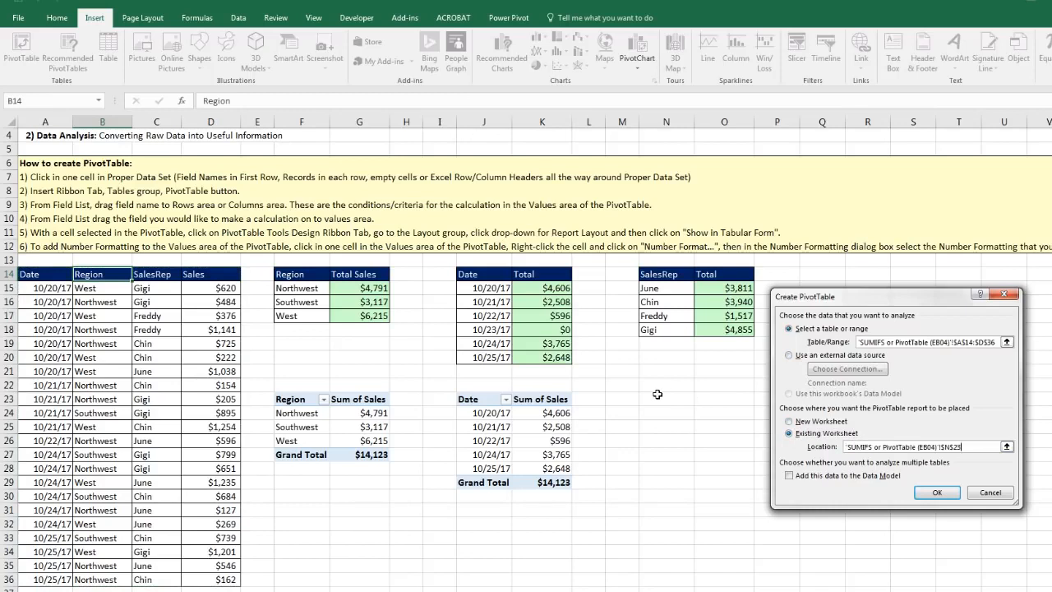
click(936, 493)
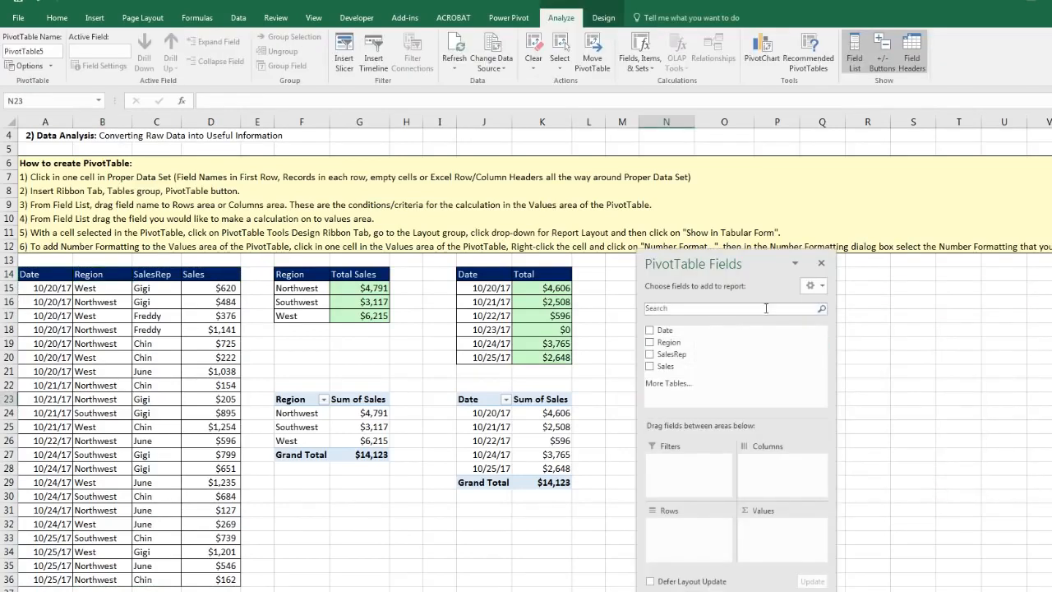
Build the PivotTable at N23 with the SalesRep field in Rows and the Sales field in Values
drag(735, 263, 923, 259)
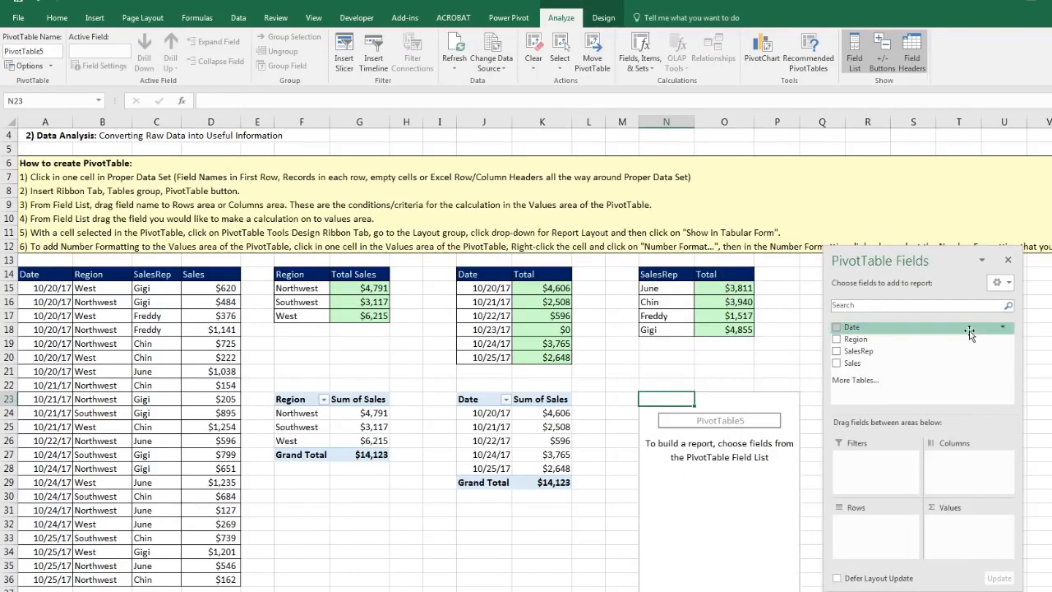
drag(854, 353, 878, 536)
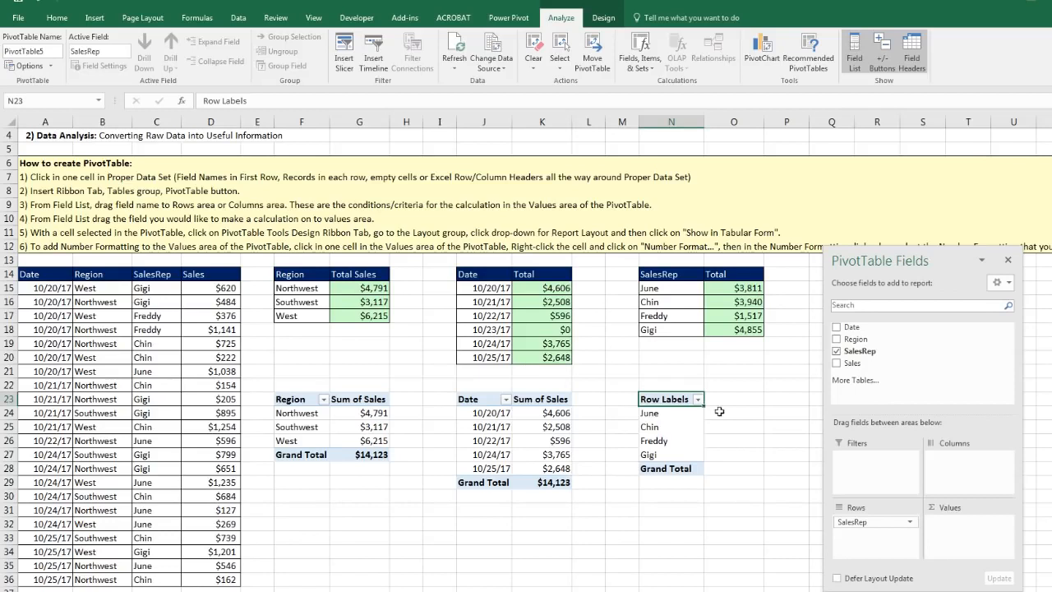
drag(851, 363, 950, 538)
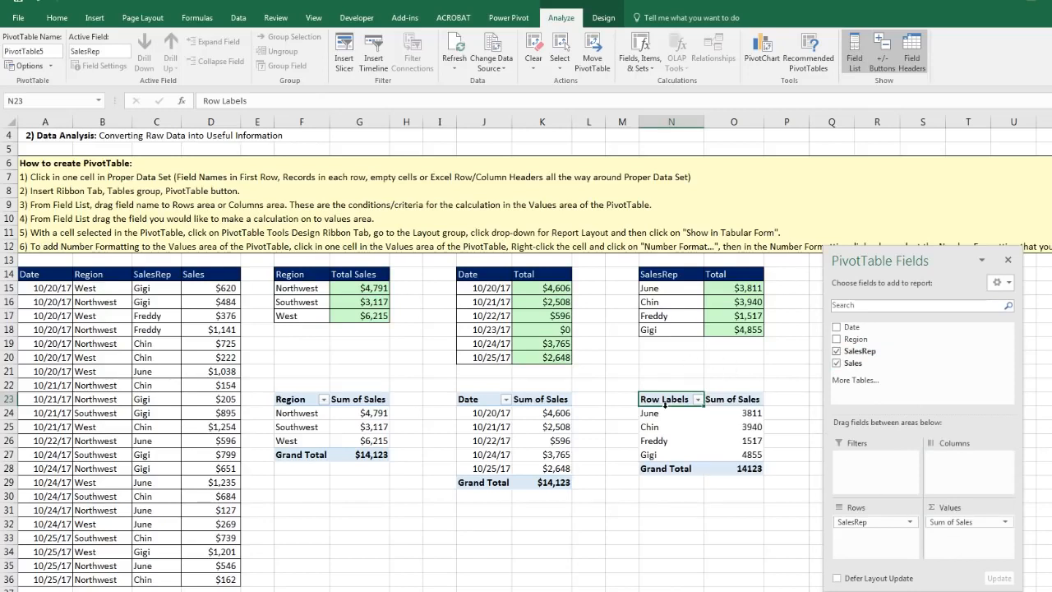
Show the sales rep PivotTable in Tabular Form
click(612, 20)
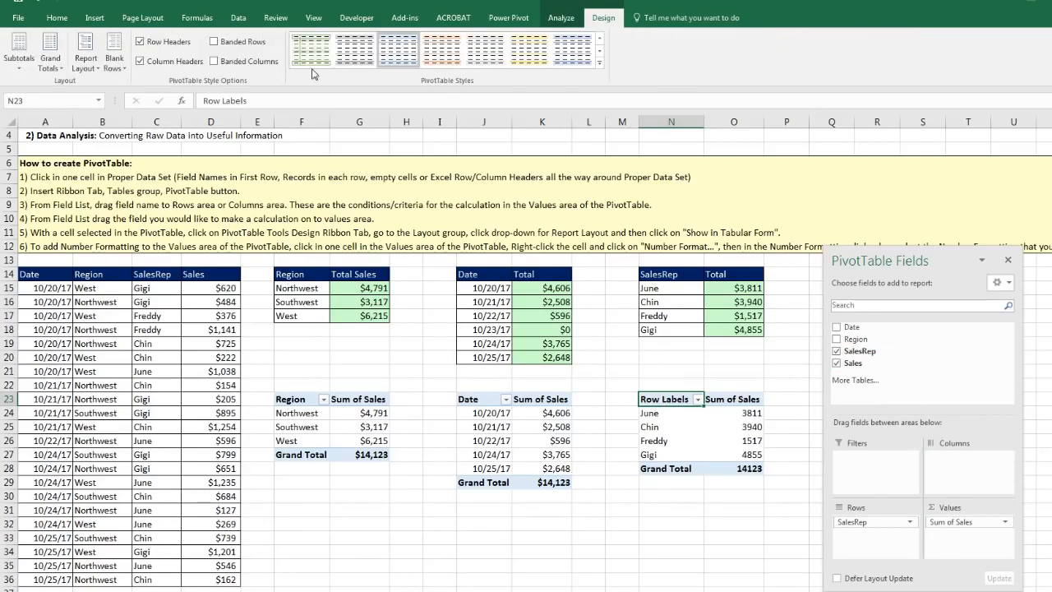
click(87, 66)
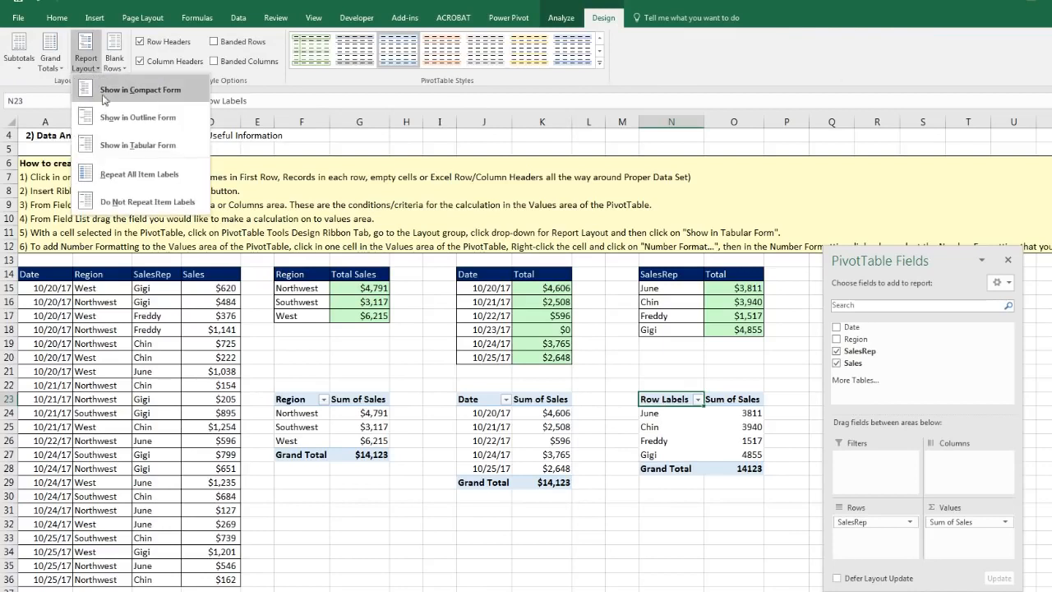
click(132, 145)
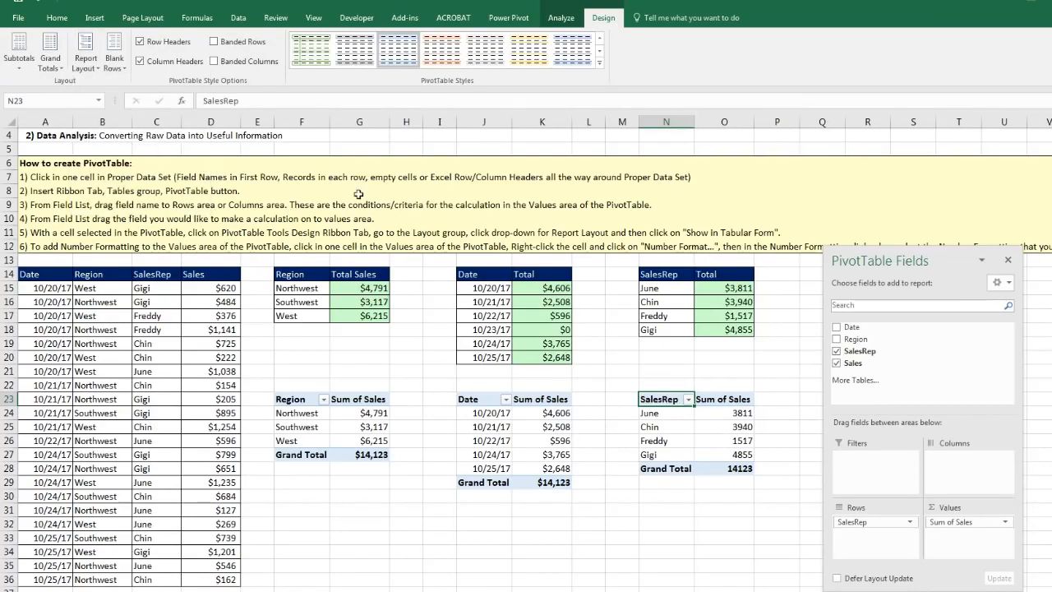
Apply a Currency number format with 0 decimal places and the $ symbol to the sales rep PivotTable's Sum of Sales field
right_click(714, 428)
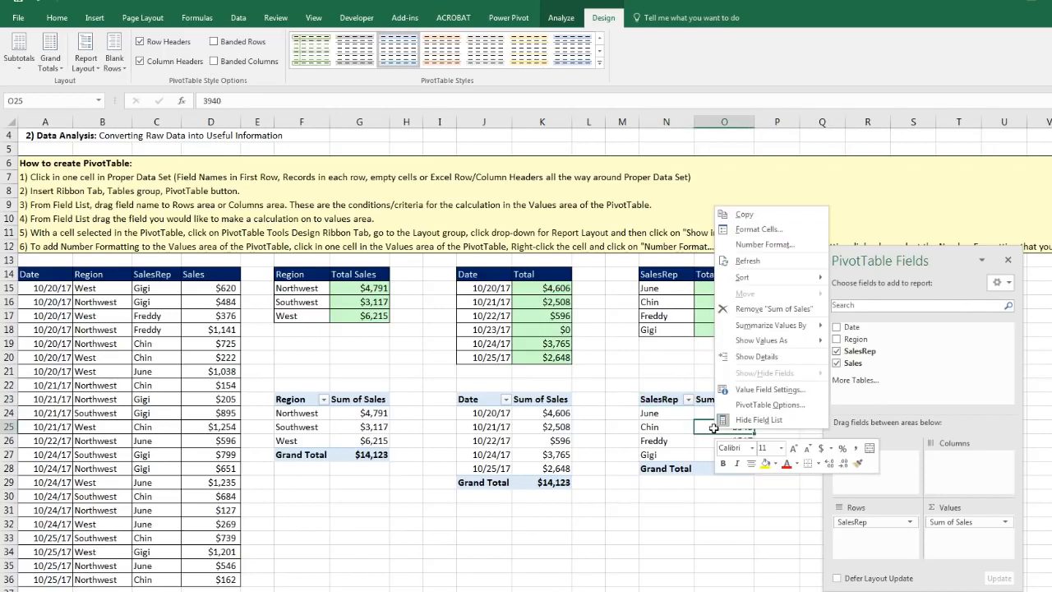
click(759, 245)
drag(712, 105, 916, 323)
click(819, 370)
click(971, 385)
click(971, 384)
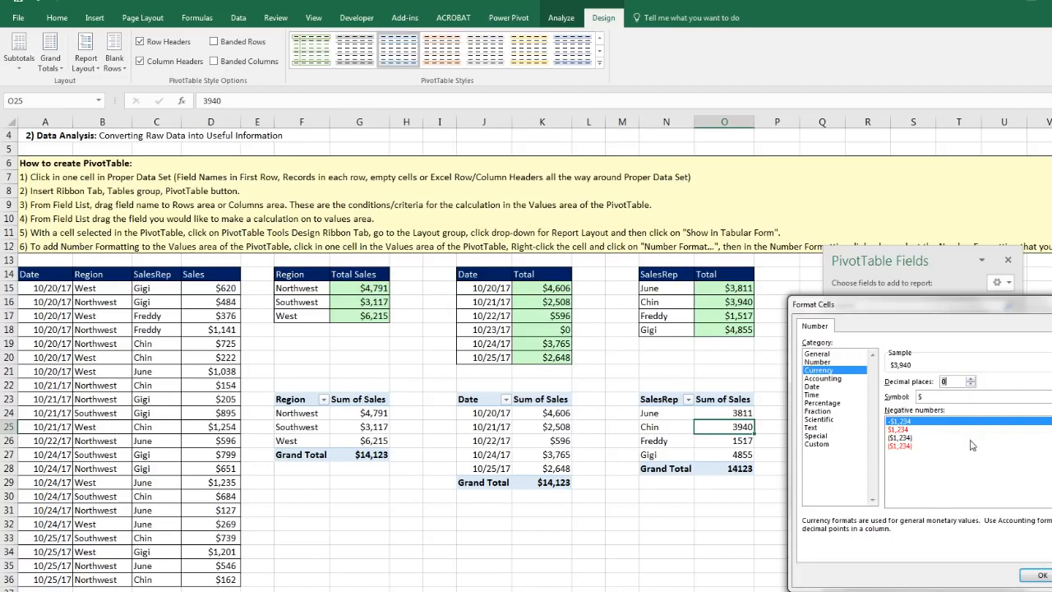
click(1042, 574)
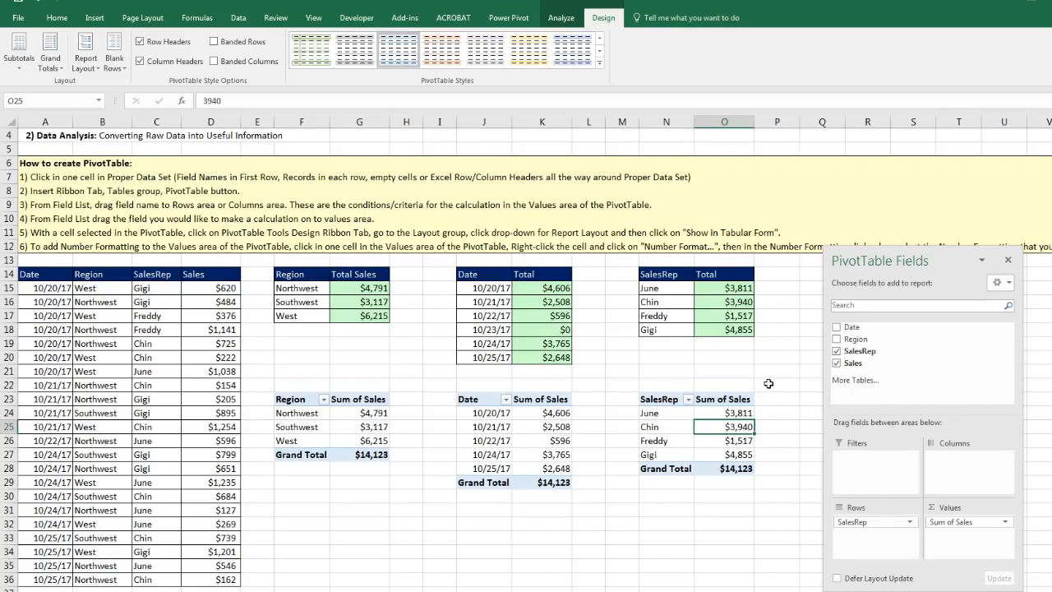
Leave the PivotTable and compare the three finished PivotTables with the SUMIFS reports above them
click(353, 338)
click(353, 488)
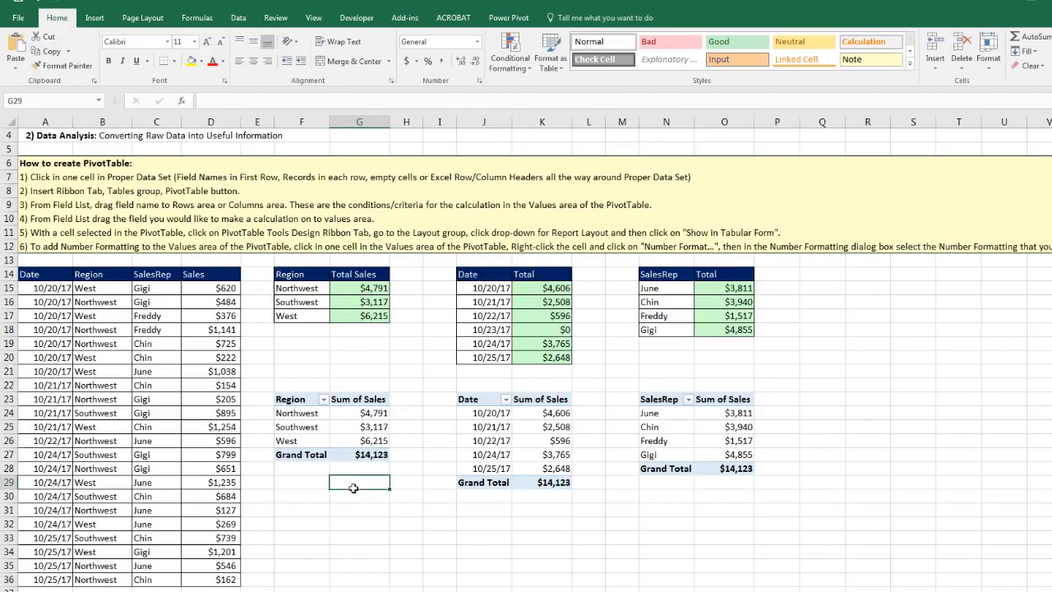
click(543, 507)
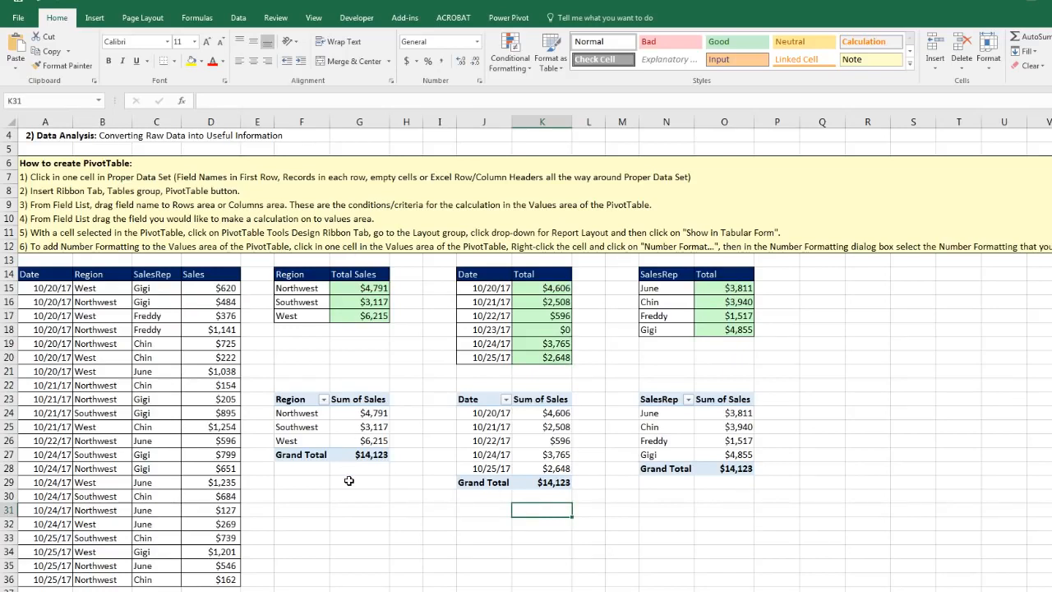
Examine the region report's criteria in F15:F17 and the SUMIFS formula in G15, comparing them with the region PivotTable
double_click(350, 291)
key(Return)
click(363, 416)
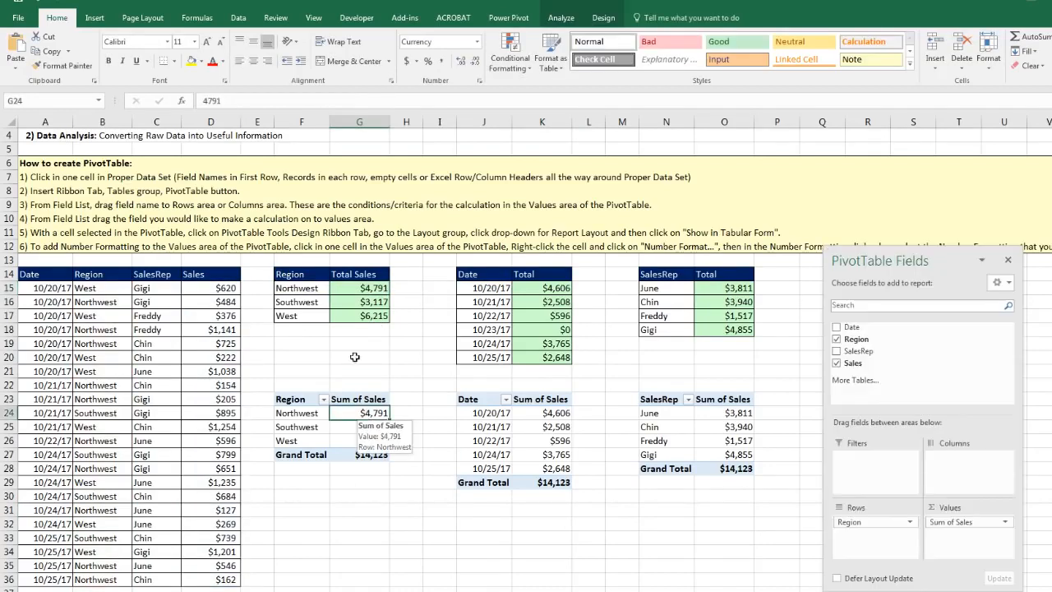
click(324, 287)
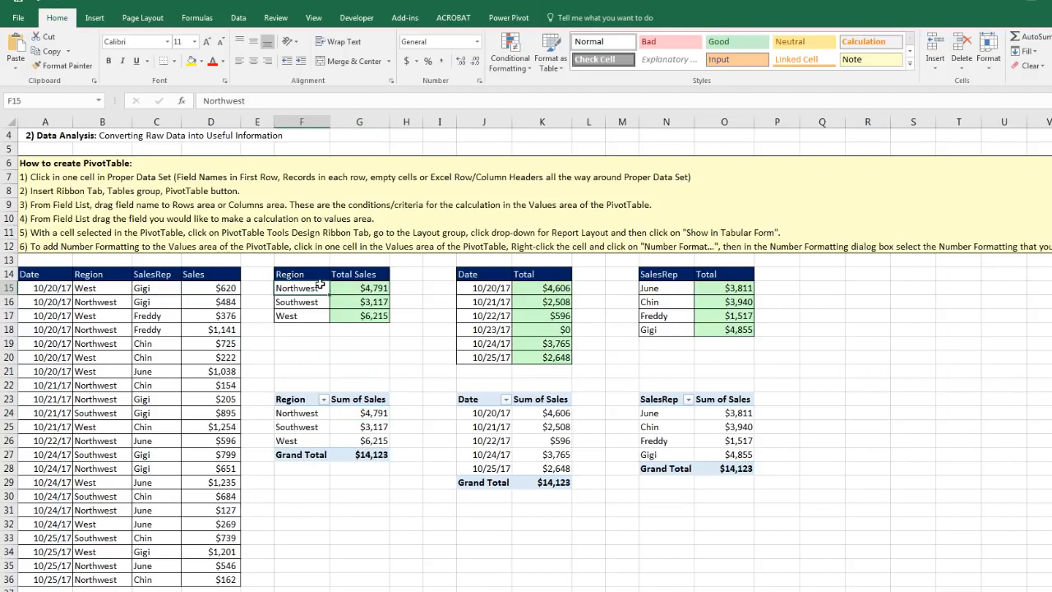
key(Down)
key(Down)
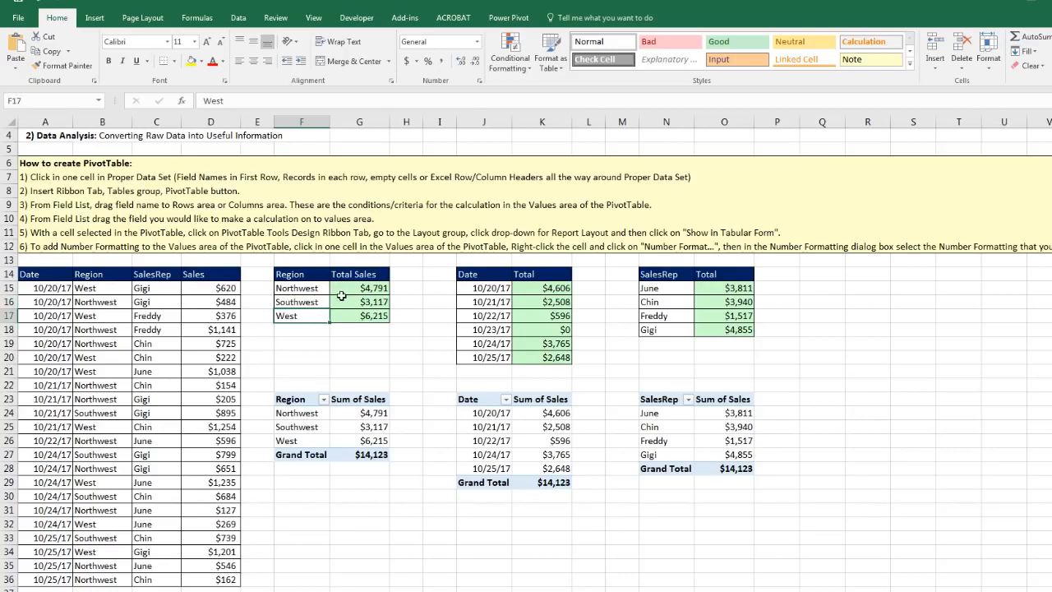
click(349, 289)
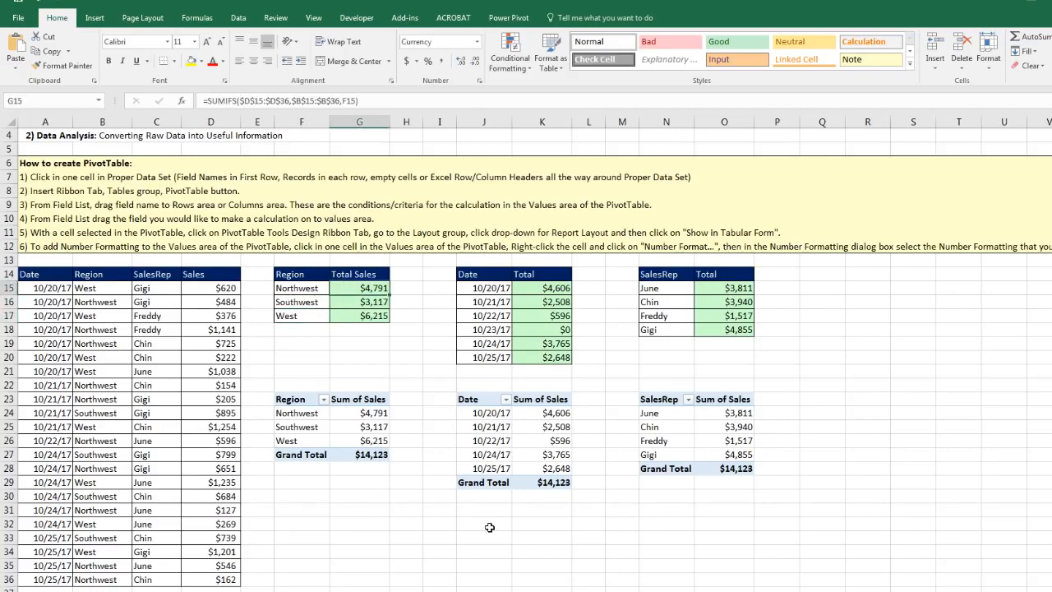
key(F2)
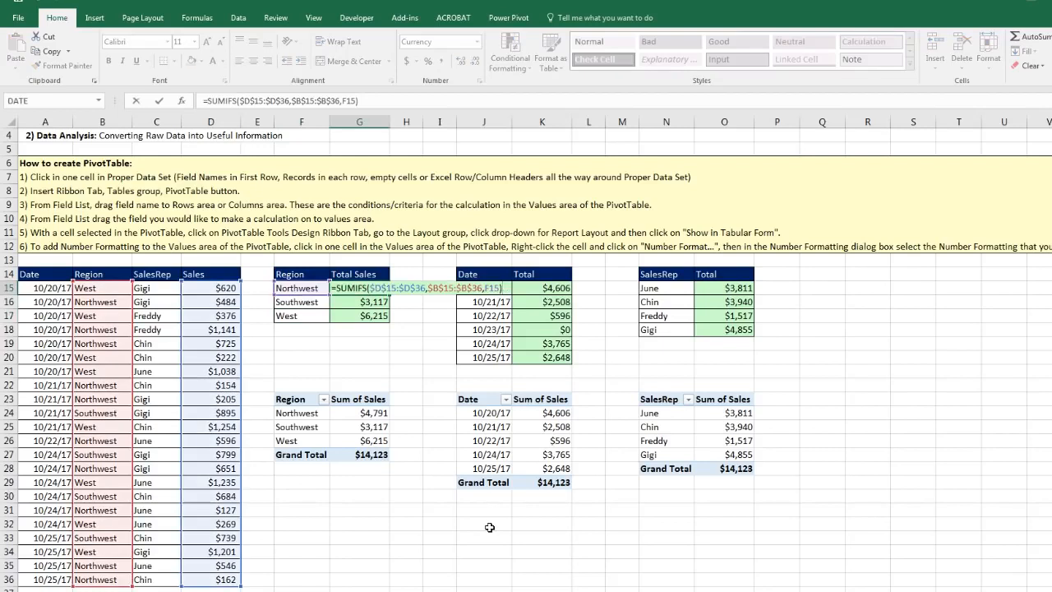
key(Escape)
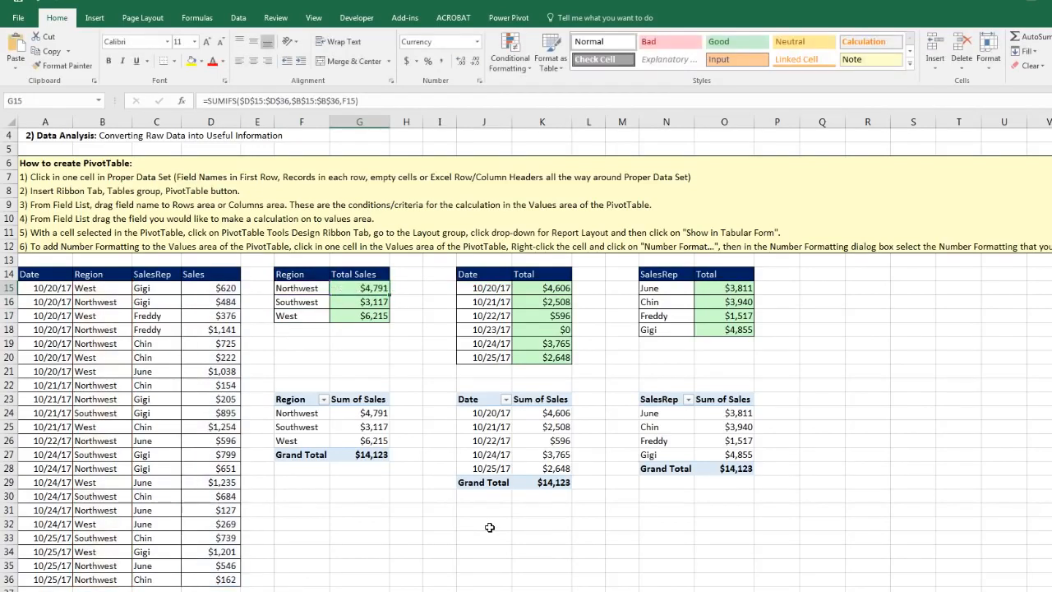
Review the Sales column of the data set and the region labels in F24:F26 of the region PivotTable
click(210, 371)
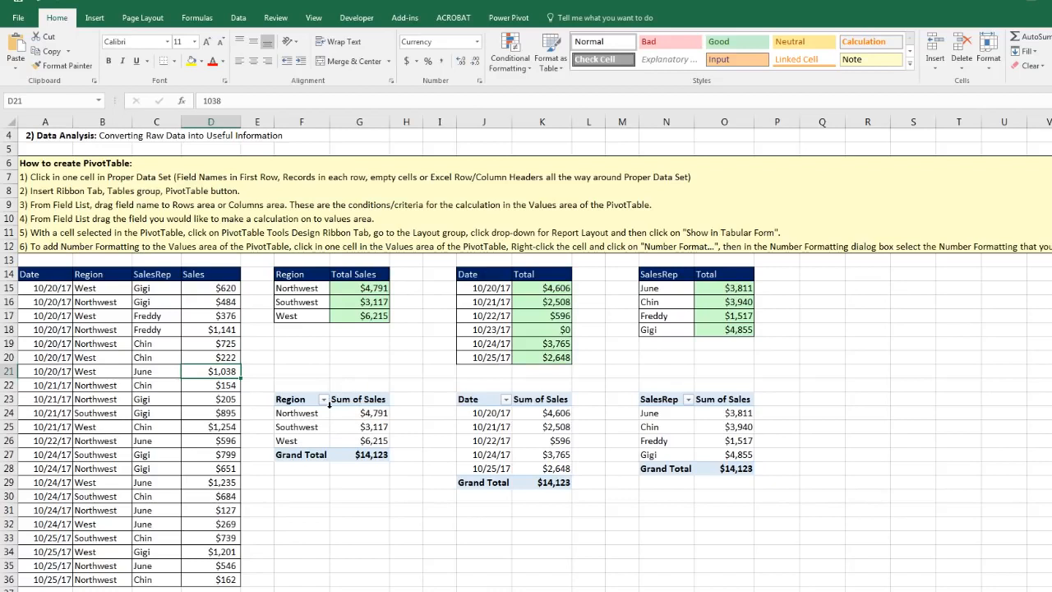
click(320, 414)
click(315, 428)
click(312, 441)
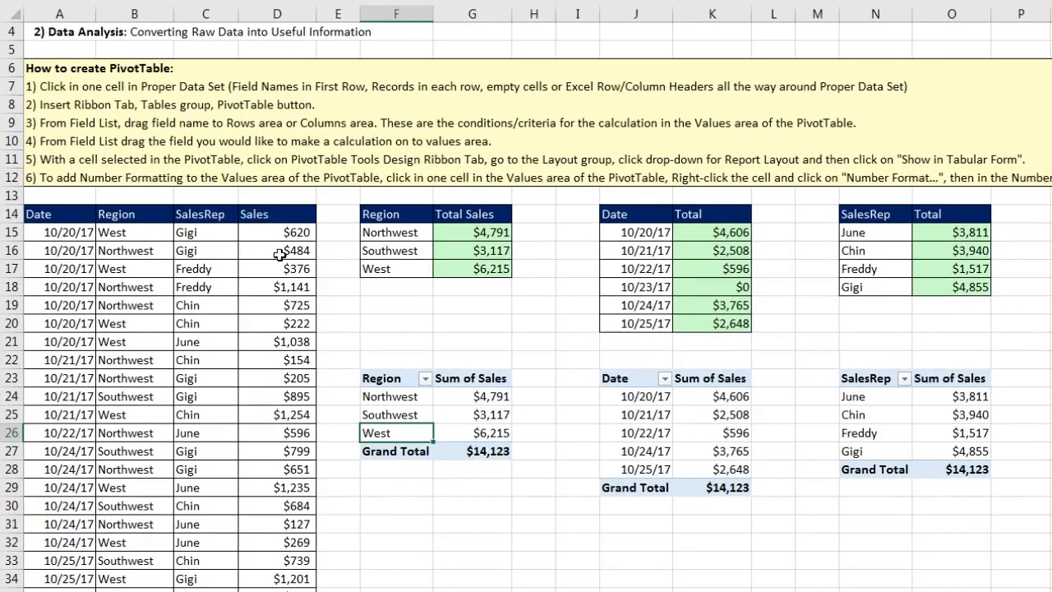
Set the sales amount in D16, the second record of the data set, to 5000
click(280, 253)
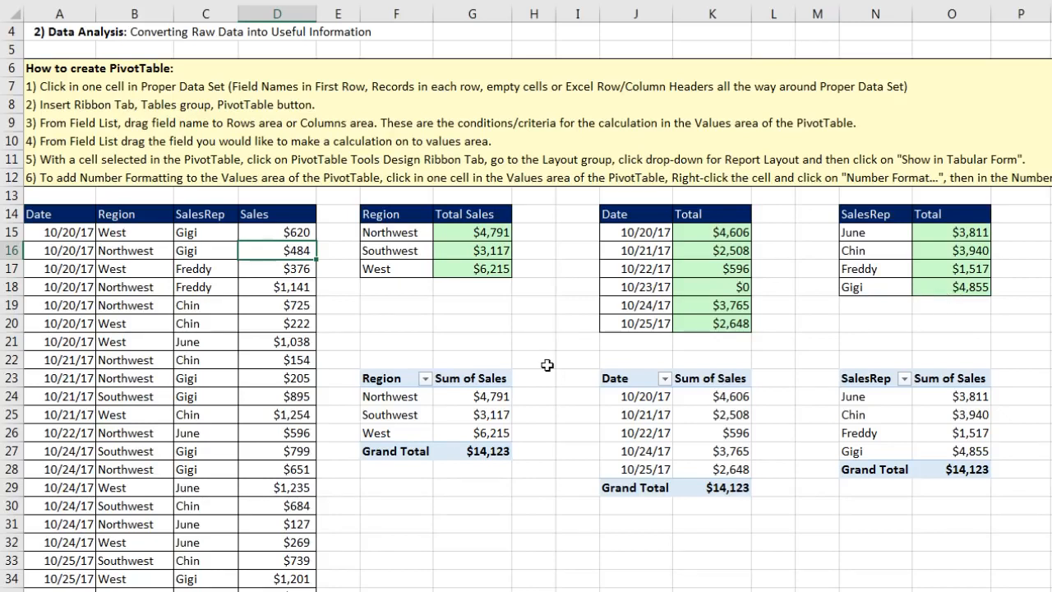
text(5000)
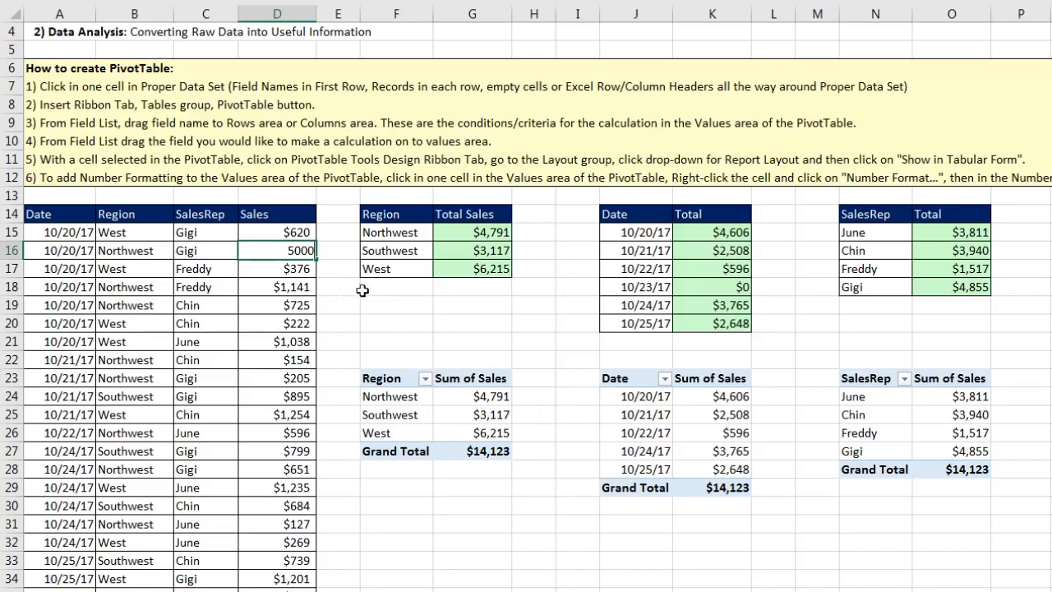
key(Return)
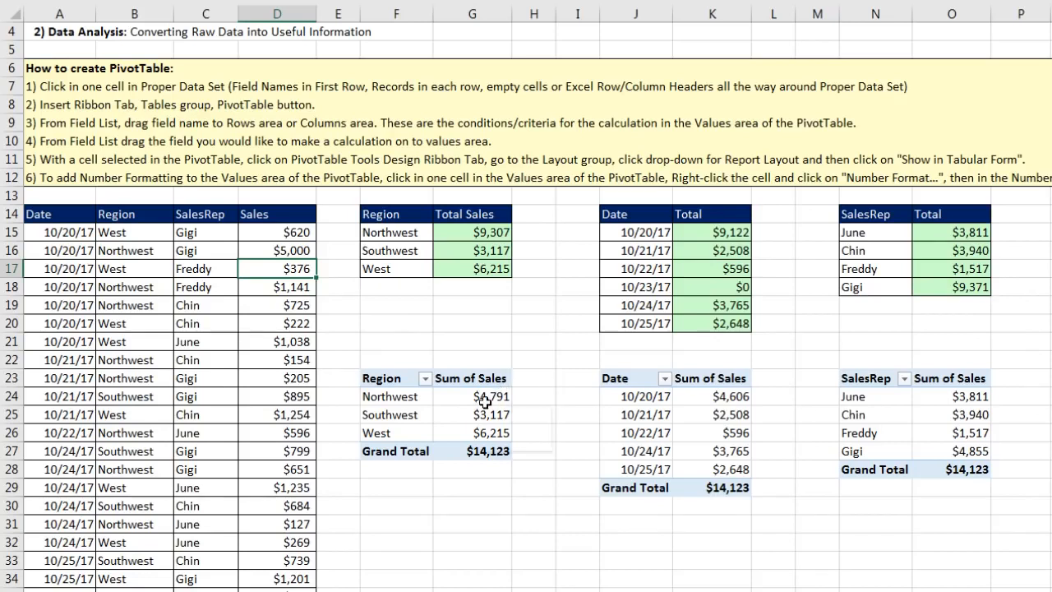
Refresh the region PivotTable from its Northwest sales value in G24
click(457, 396)
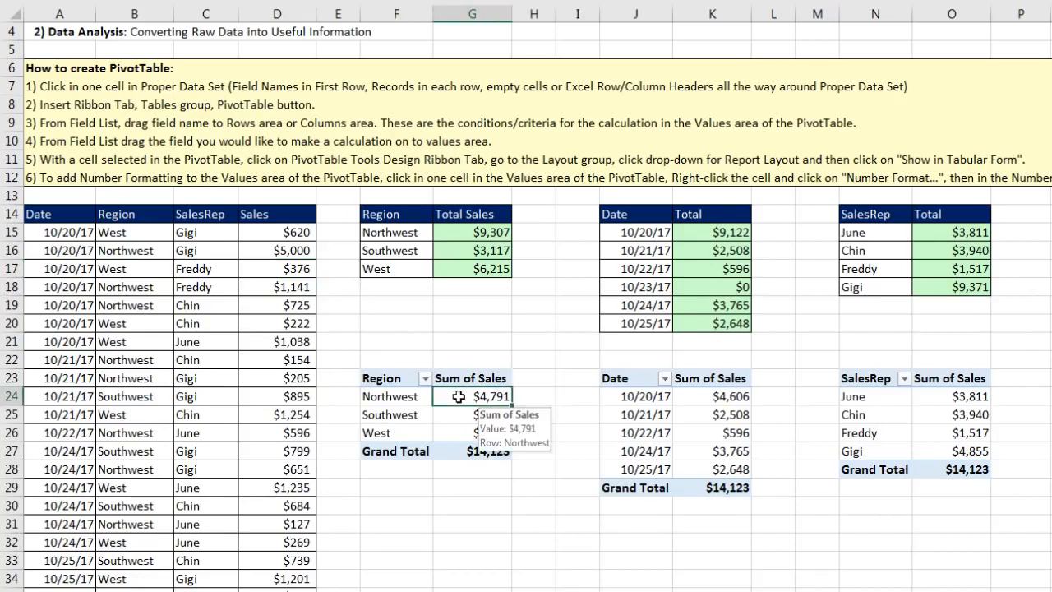
right_click(458, 396)
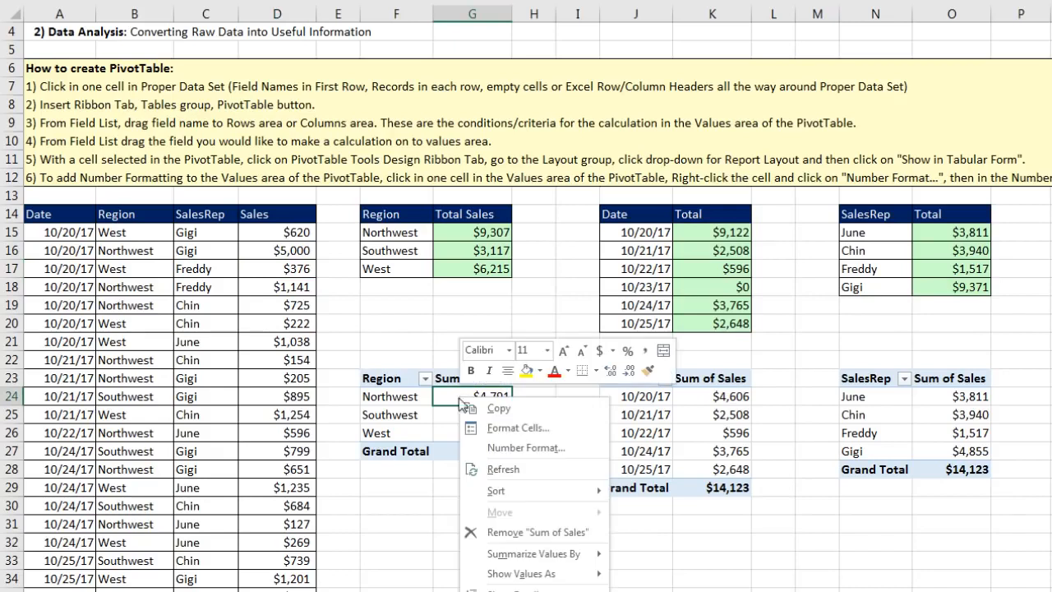
click(485, 470)
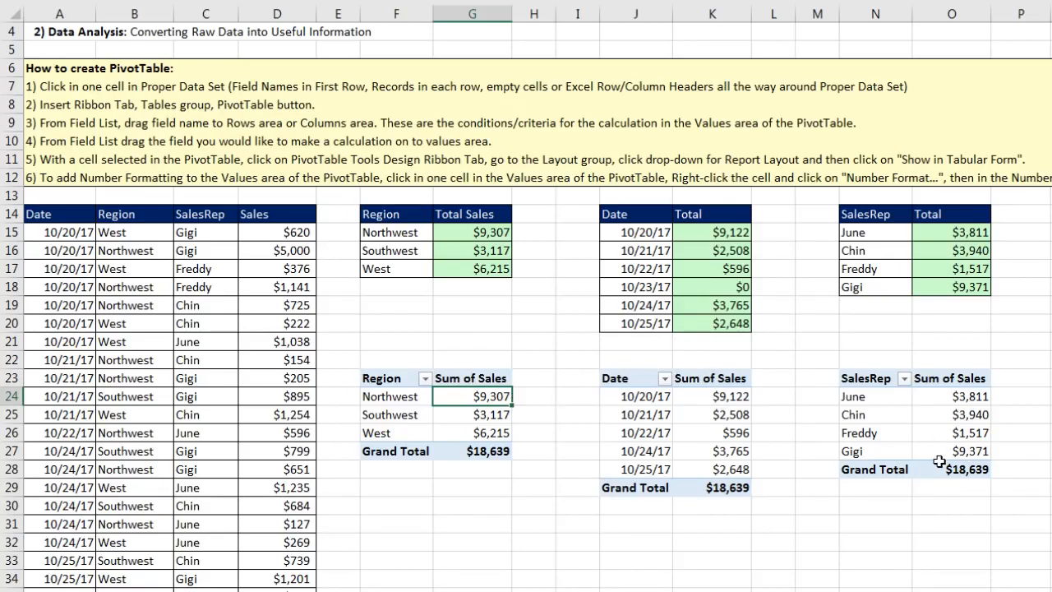
Undo the PivotTable refresh and the change to the sales amount in D16
key(ctrl+z)
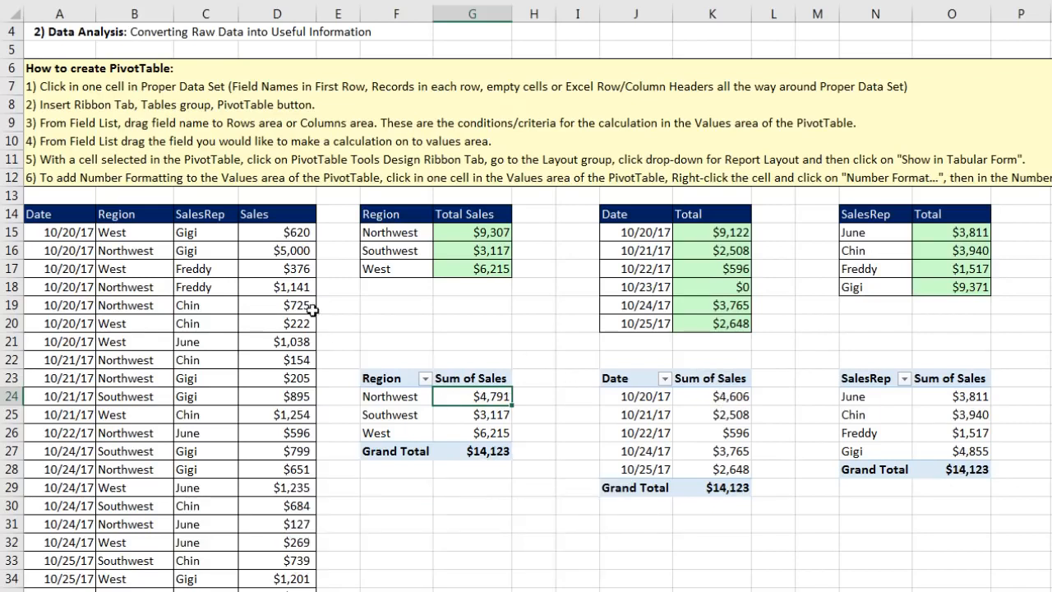
key(ctrl+z)
key(ctrl+z)
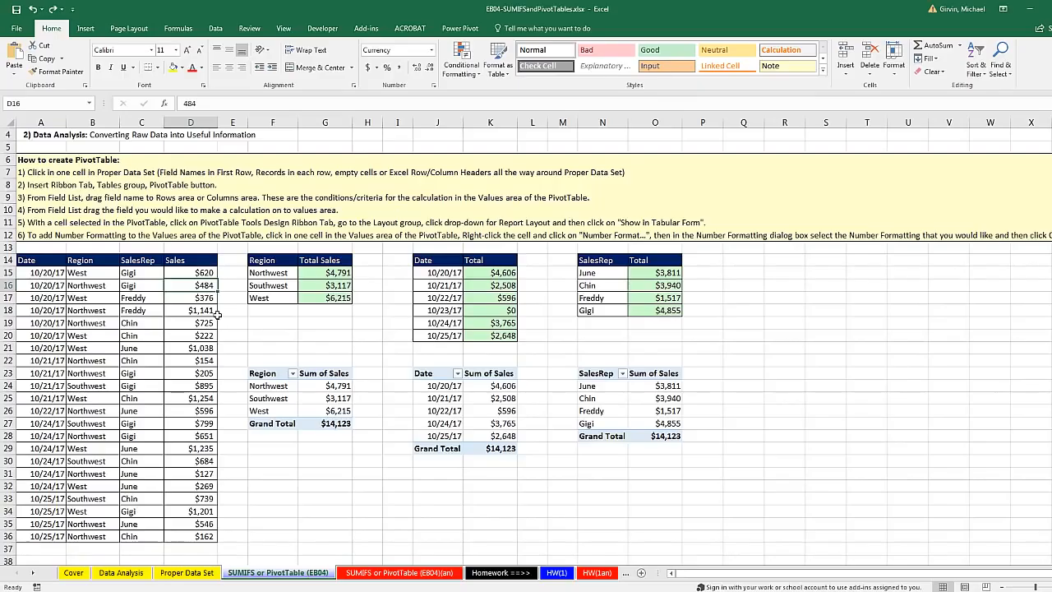
Inspect the SUMIFS formula in G15 without changing it and compare it with the region PivotTable's Northwest value in G24
double_click(305, 271)
key(Escape)
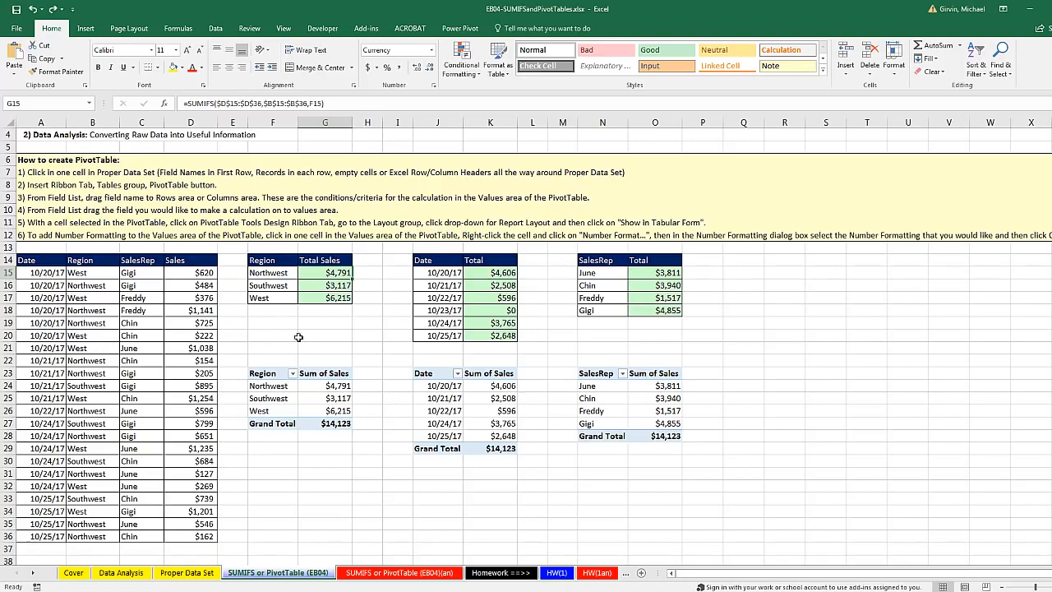
mouse_move(335, 406)
double_click(327, 274)
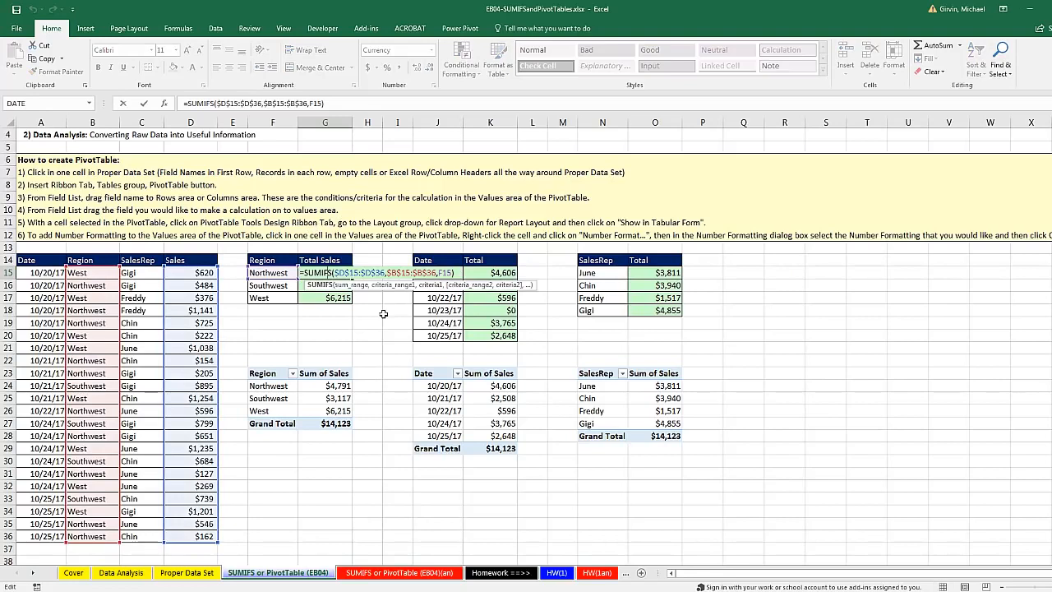
key(Escape)
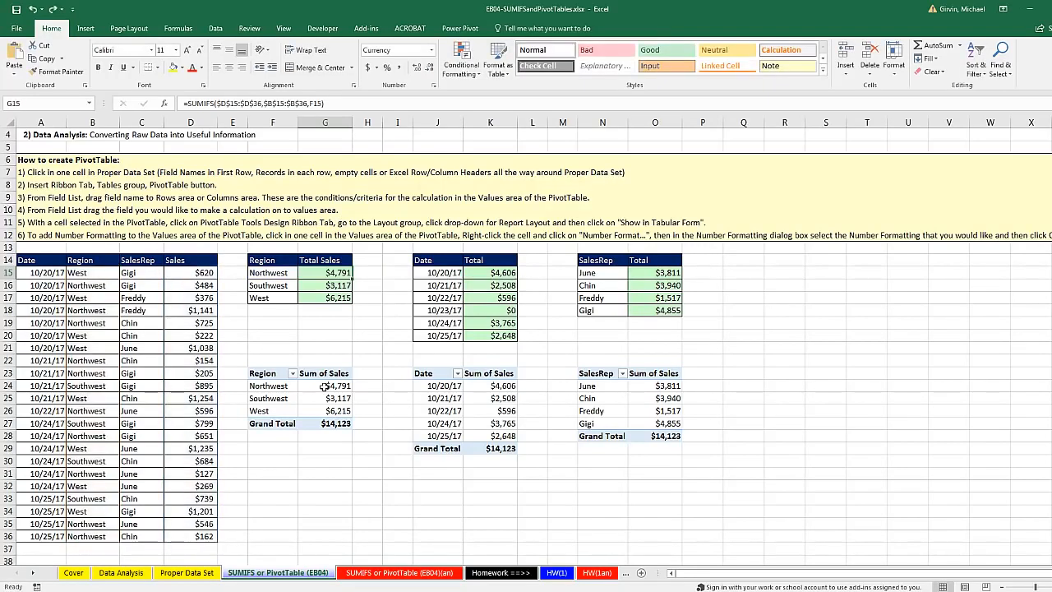
click(325, 386)
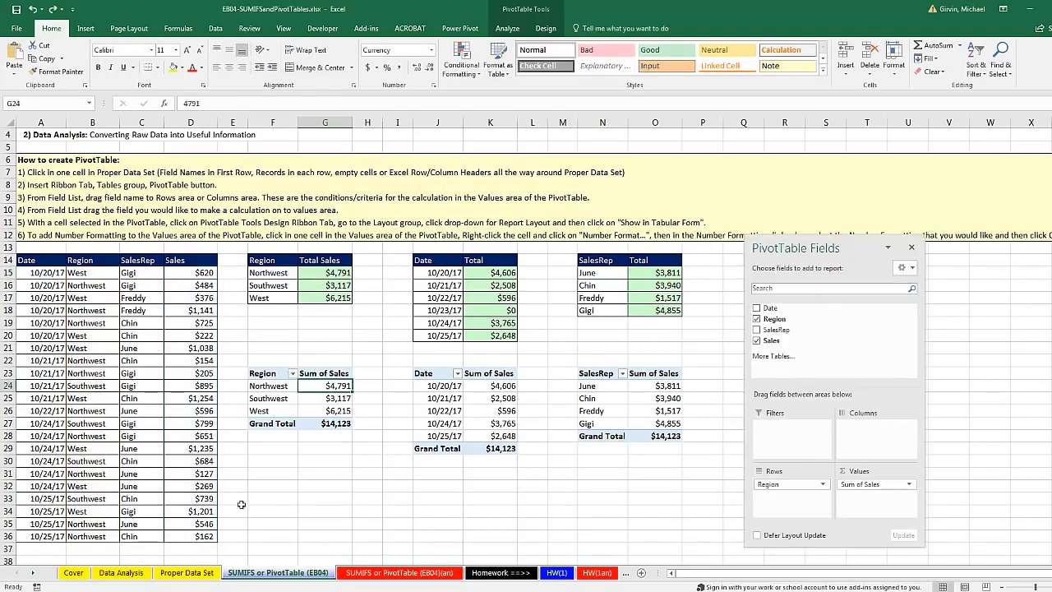
Review the Proper Data Set and Data Analysis sheets, and return to the SUMIFS or PivotTable (EB04) sheet
click(200, 574)
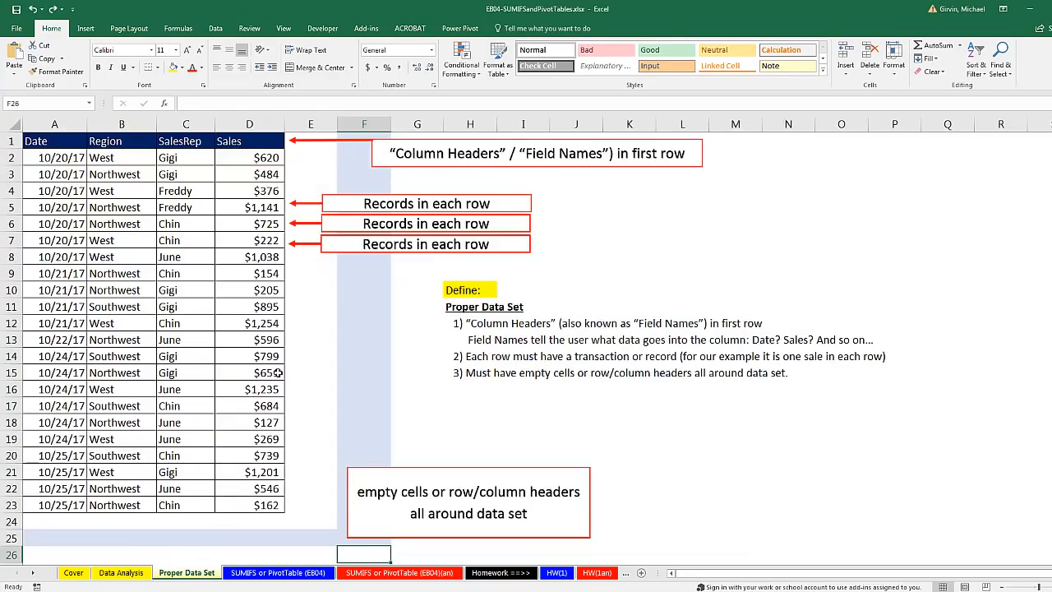
click(121, 573)
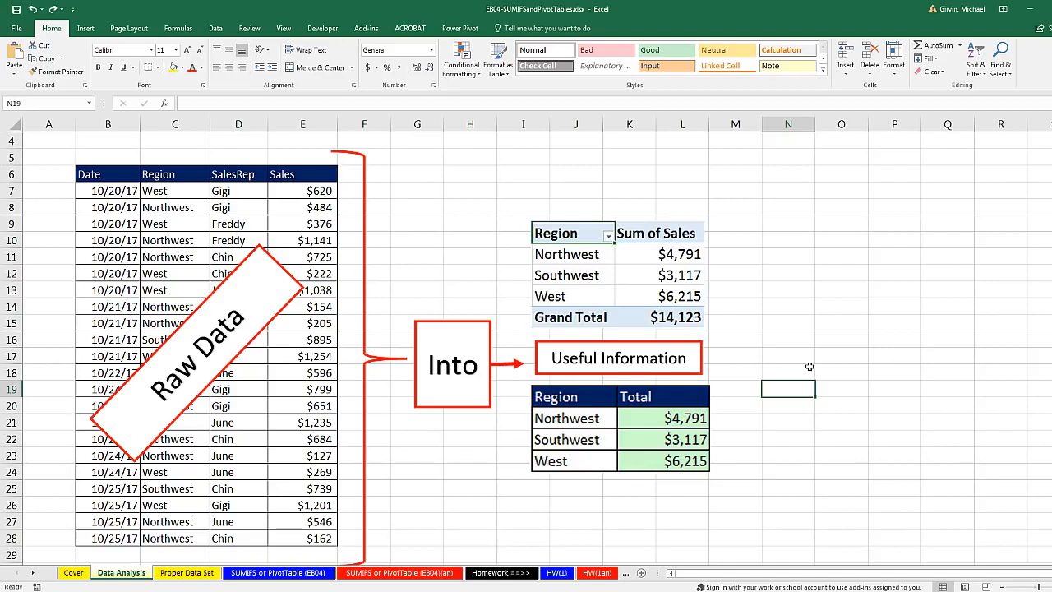
click(278, 572)
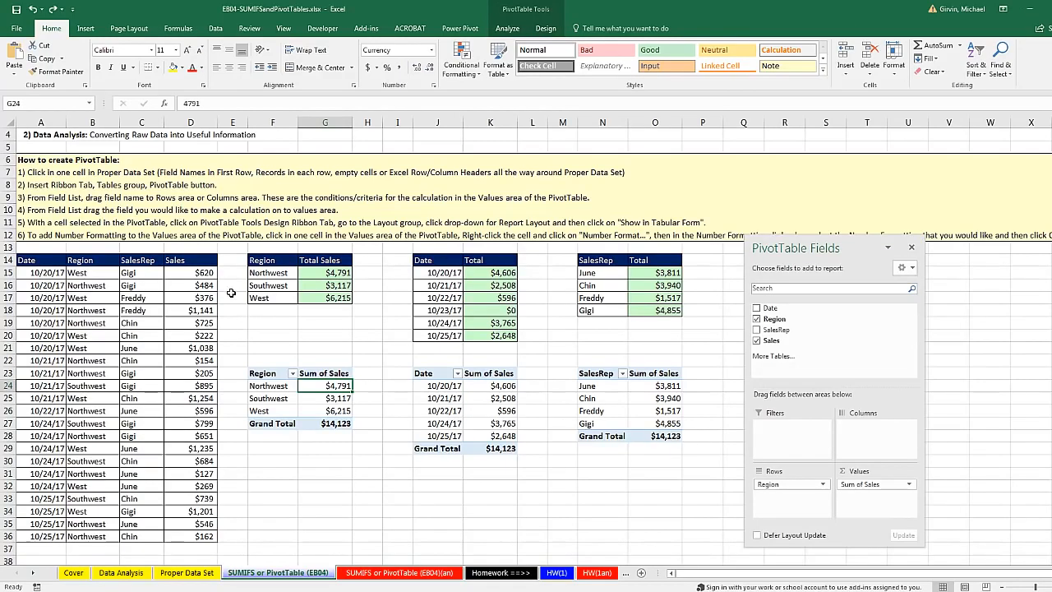